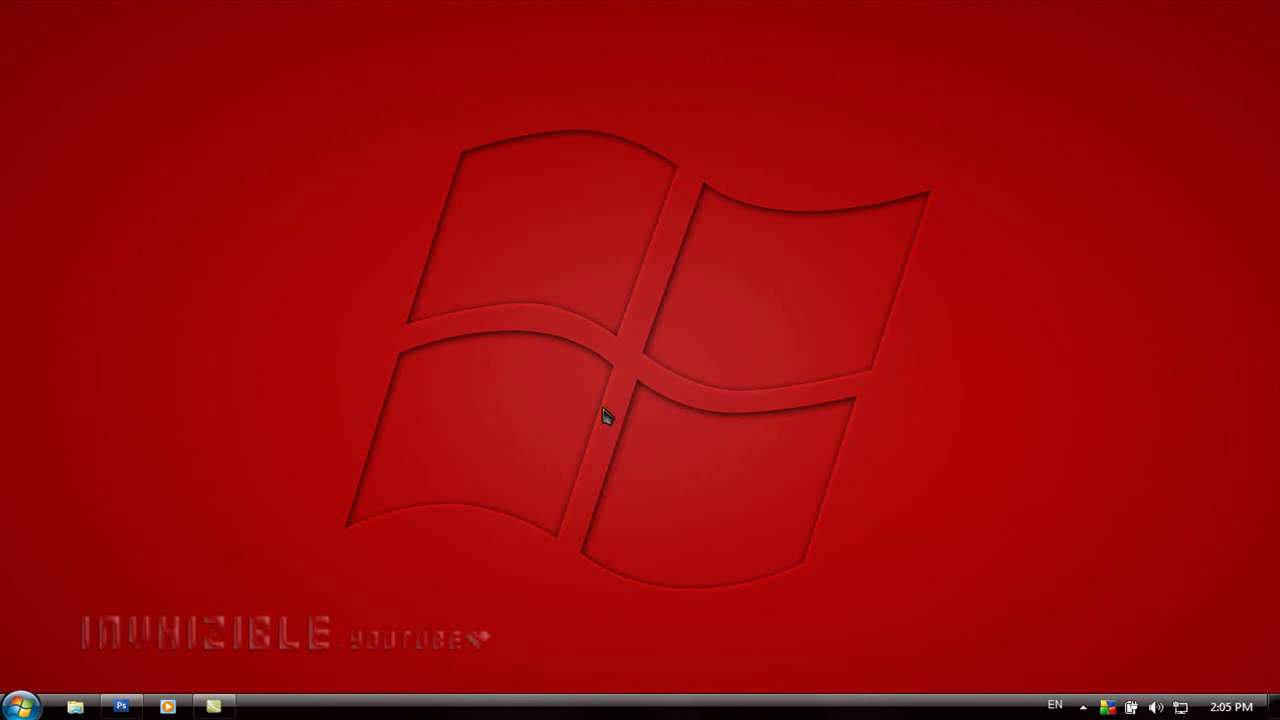
# Create a new 300 × 300 px, 72 ppi RGB document with a white background
pyautogui.click(122, 706)
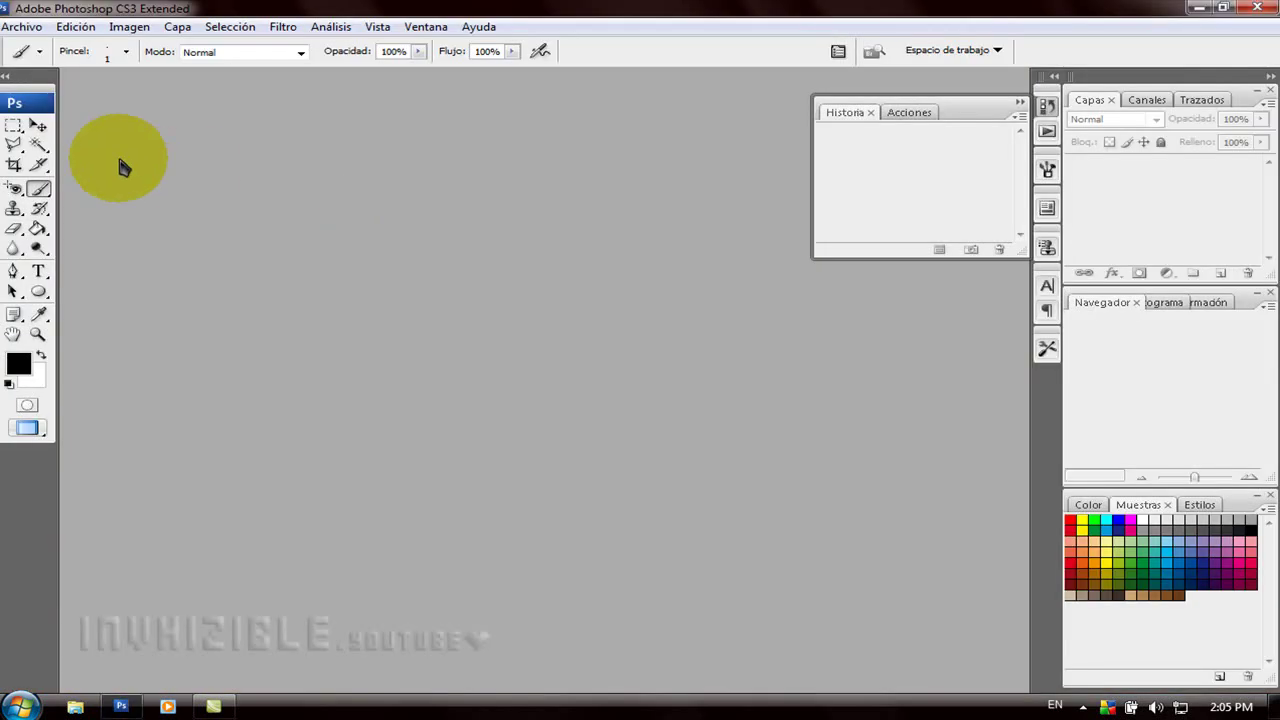
pyautogui.click(21, 26)
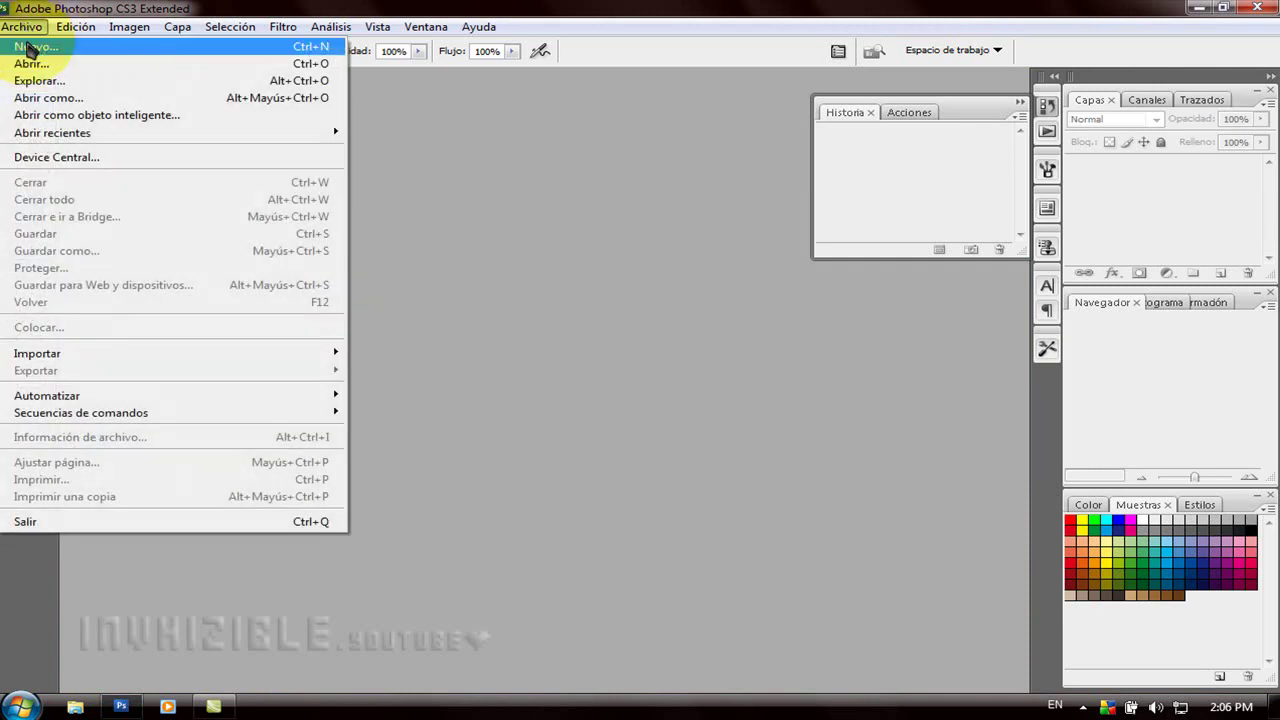
pyautogui.moveTo(552, 155); pyautogui.dragTo(427, 145)
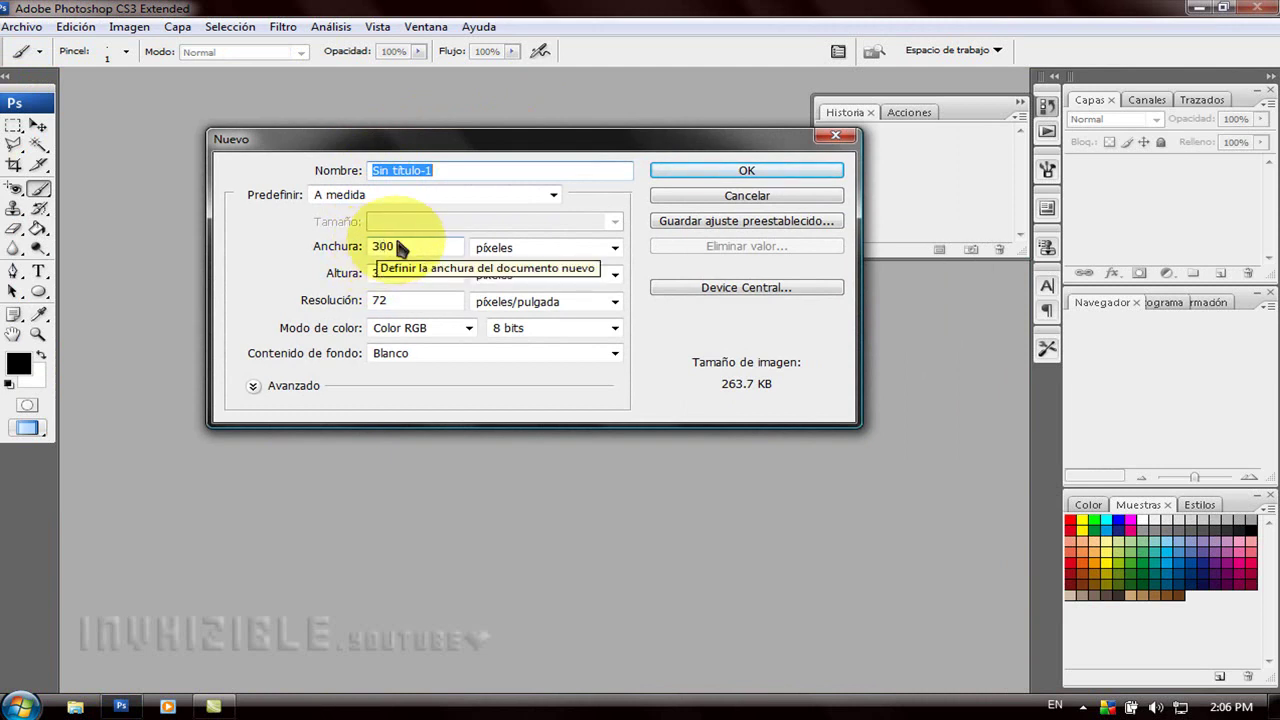
pyautogui.click(690, 172)
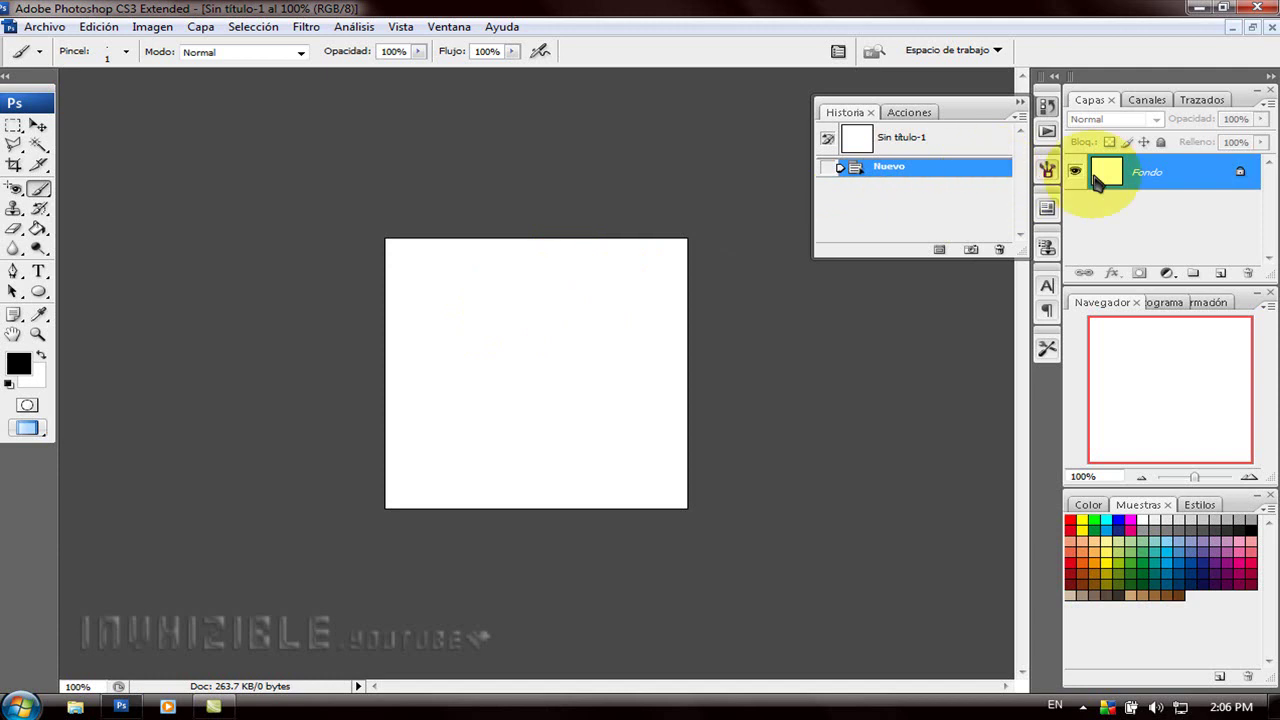
# Add layer Capa 1 and draw a large black circle on it, nudged up to centre
pyautogui.click(1218, 274)
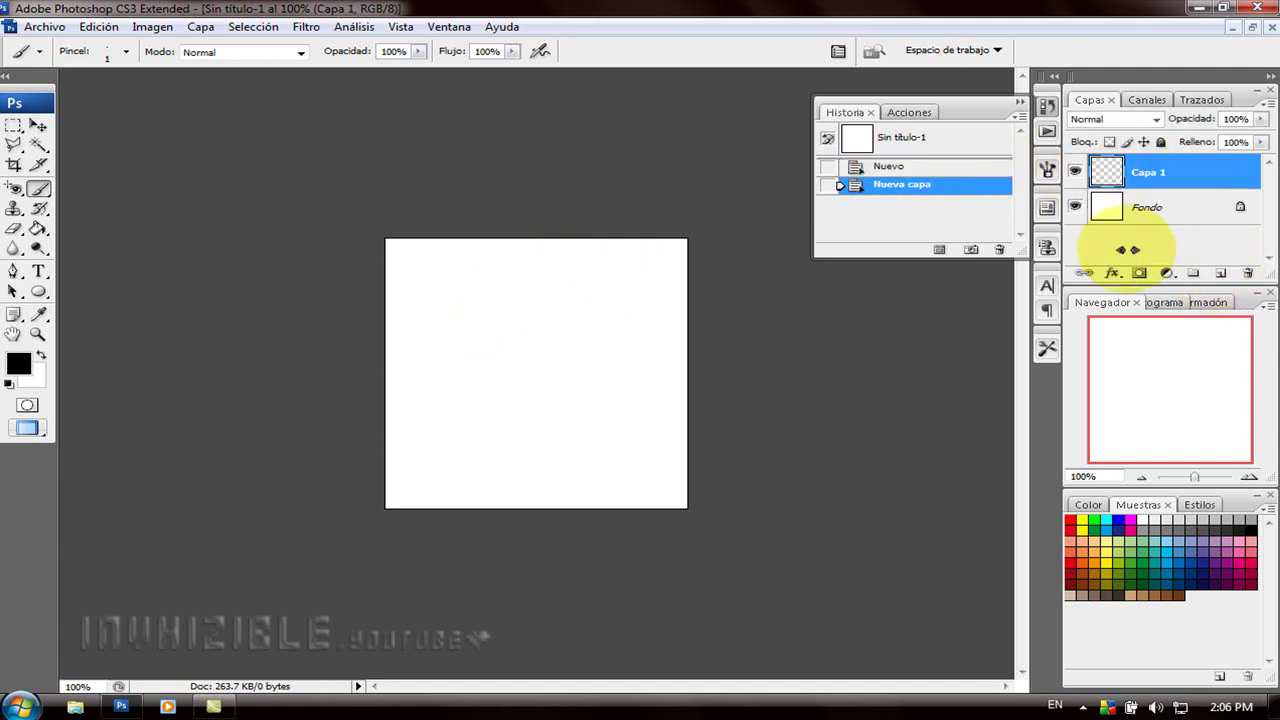
pyautogui.click(38, 291)
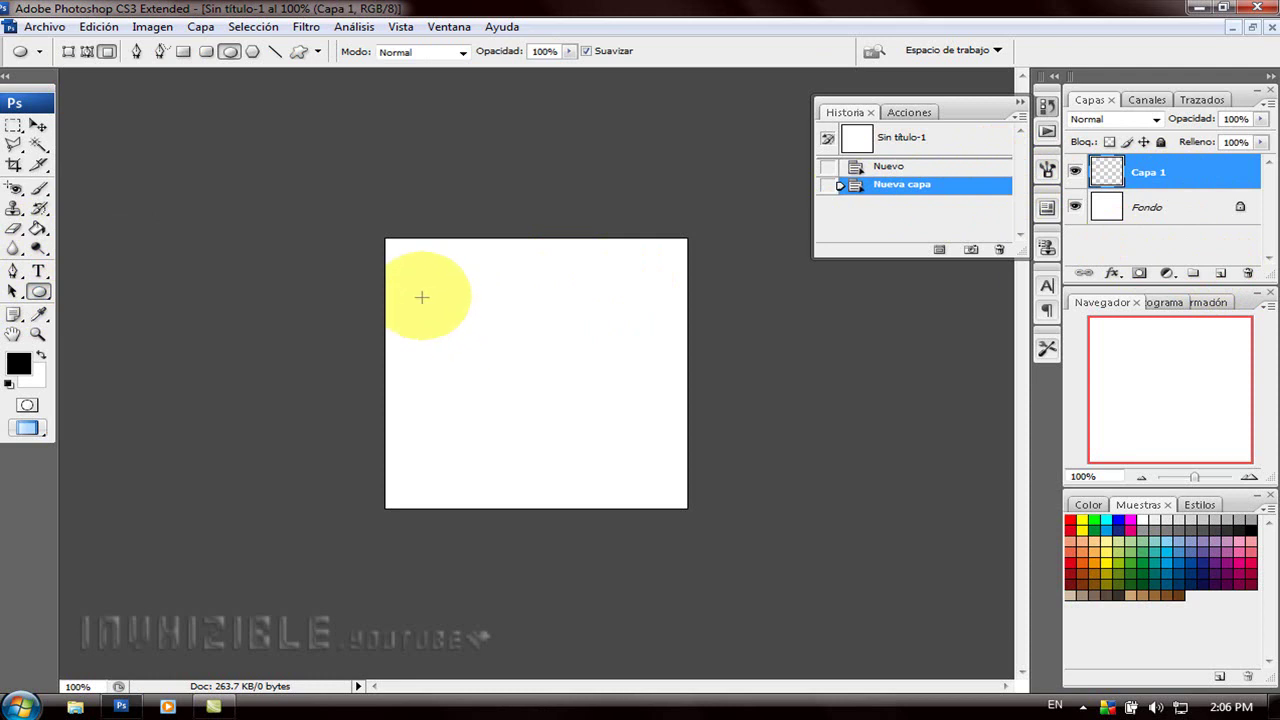
pyautogui.moveTo(420, 272); pyautogui.dragTo(659, 487)
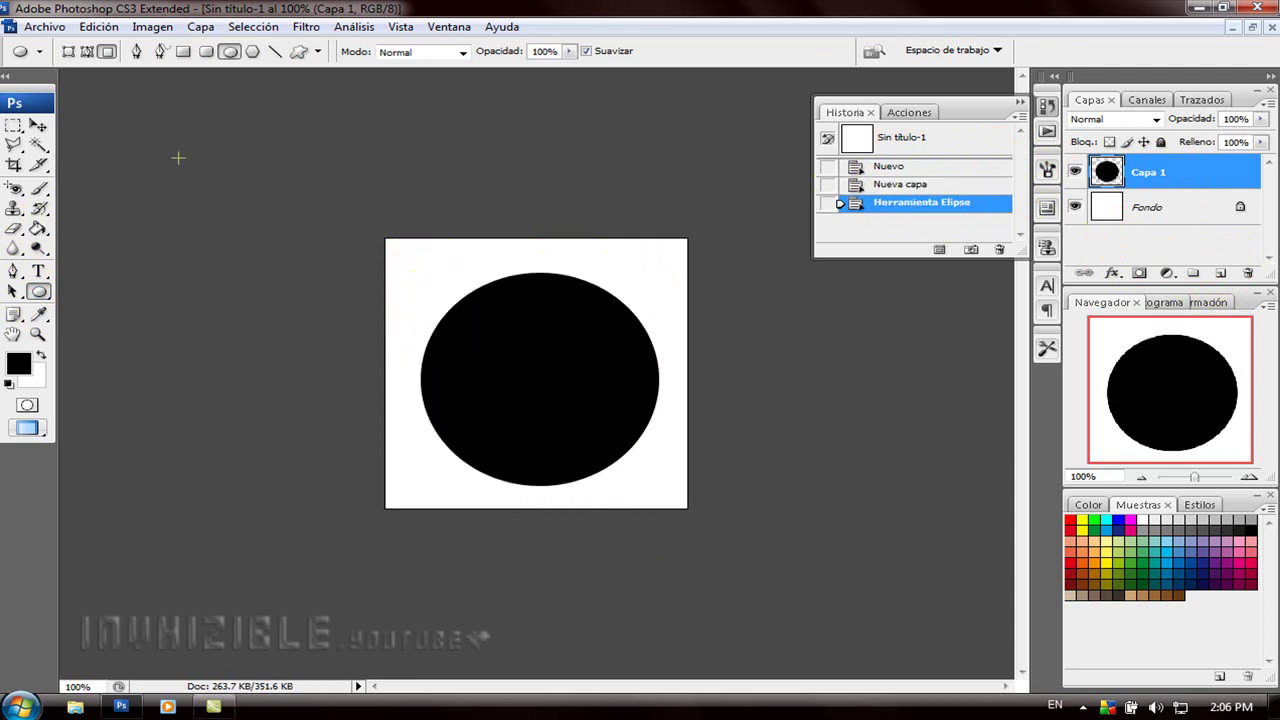
pyautogui.click(37, 125)
pyautogui.moveTo(586, 386); pyautogui.dragTo(580, 362)
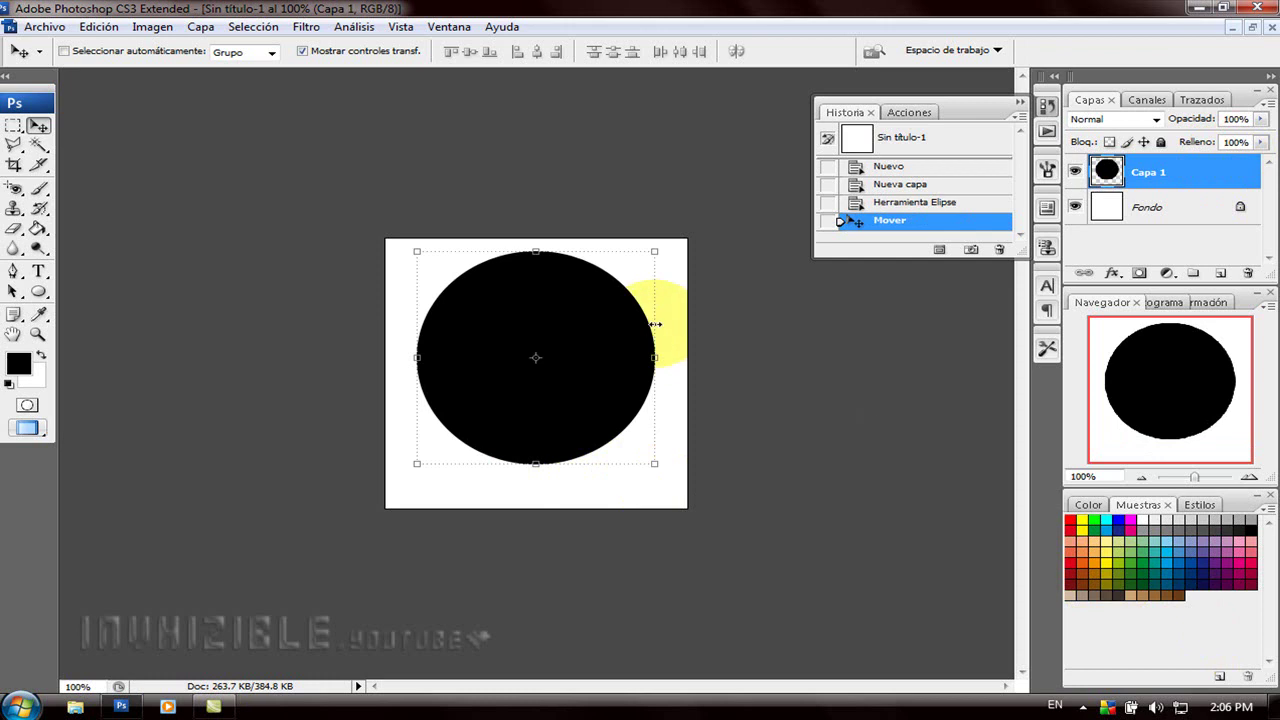
# Enable a linear 90°, 100% opacity Gradient Overlay in Capa 1's blending options
pyautogui.rightClick(1165, 175)
pyautogui.click(1150, 202)
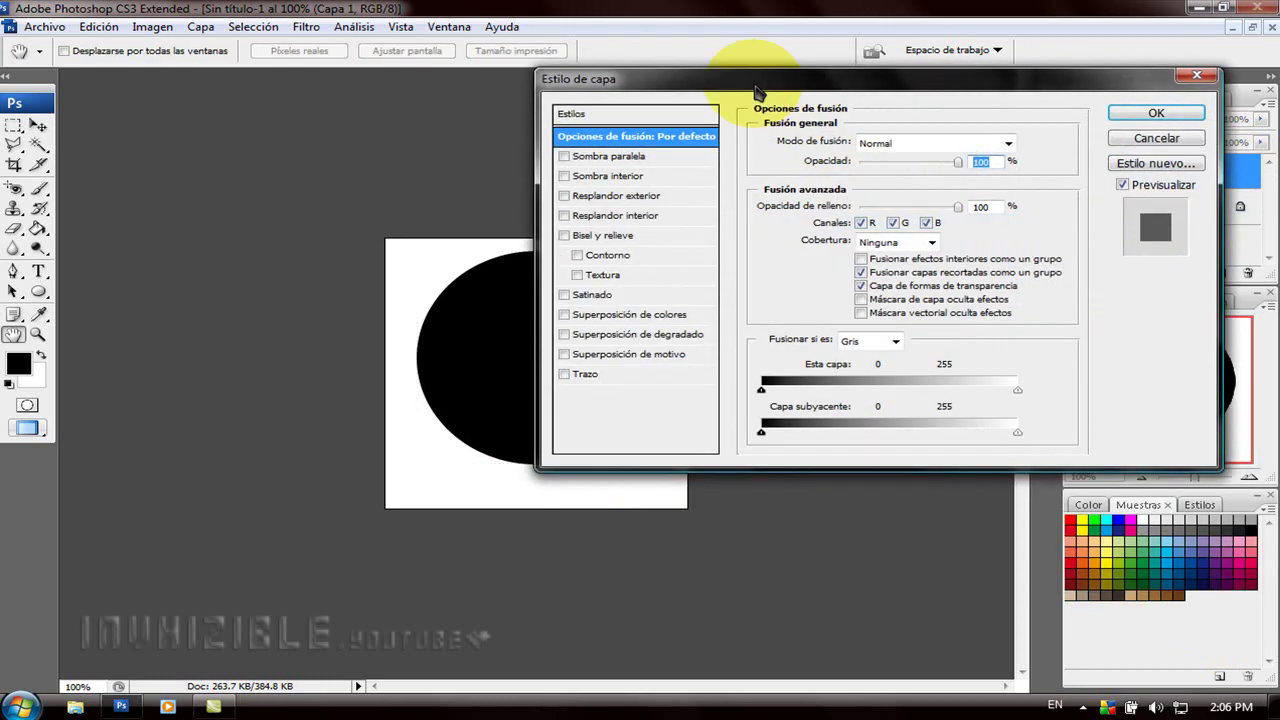
pyautogui.moveTo(757, 92); pyautogui.dragTo(942, 124)
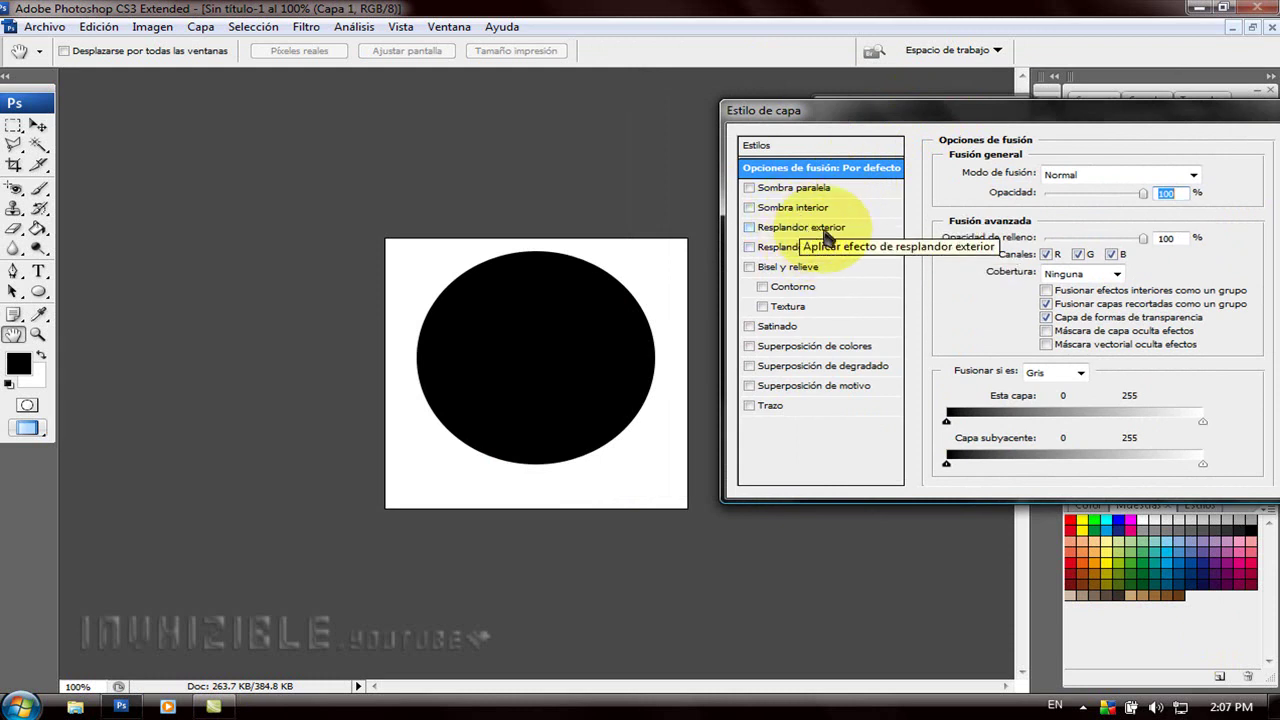
pyautogui.click(827, 367)
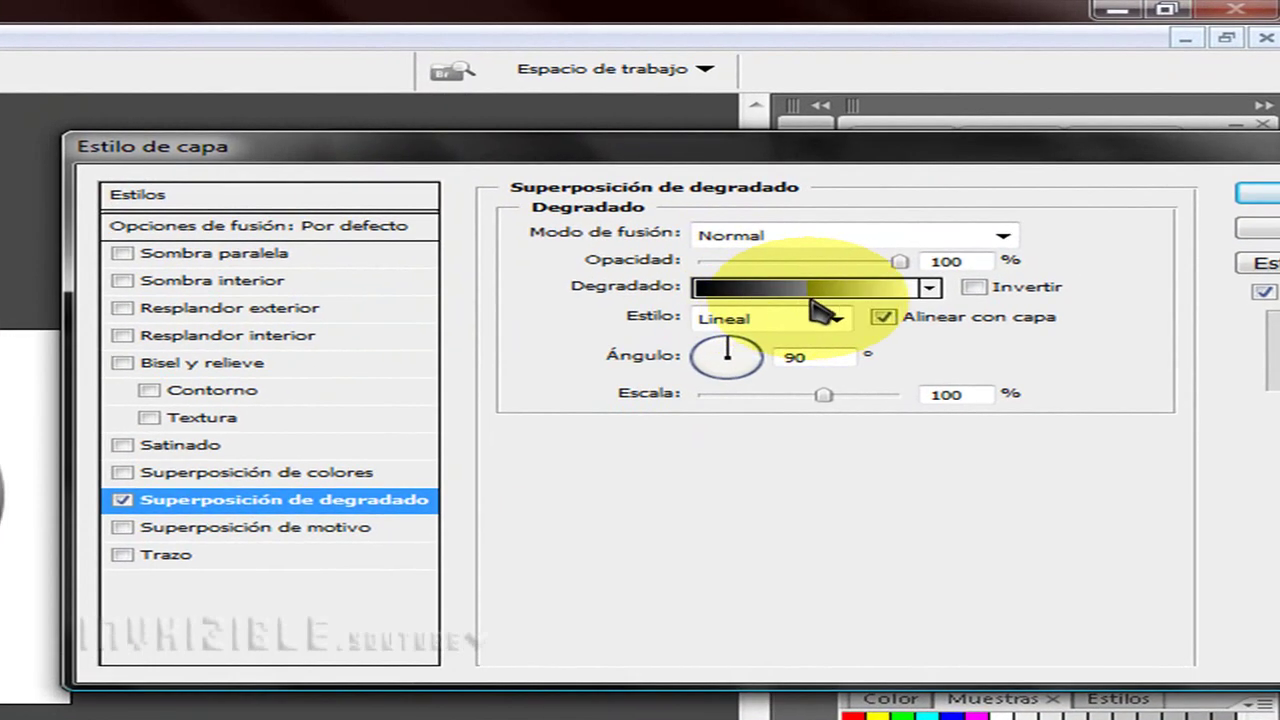
# Load the teal preset into the overlay's gradient editor
pyautogui.click(835, 290)
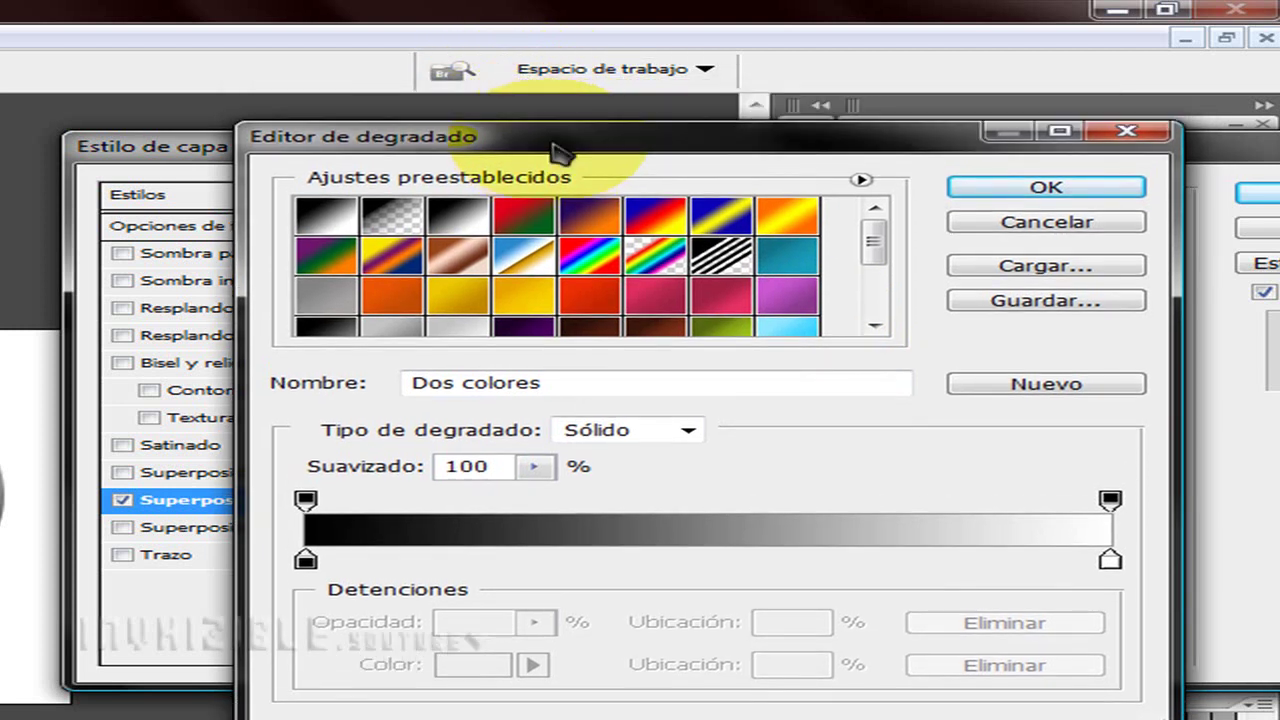
pyautogui.moveTo(560, 152); pyautogui.dragTo(558, 156)
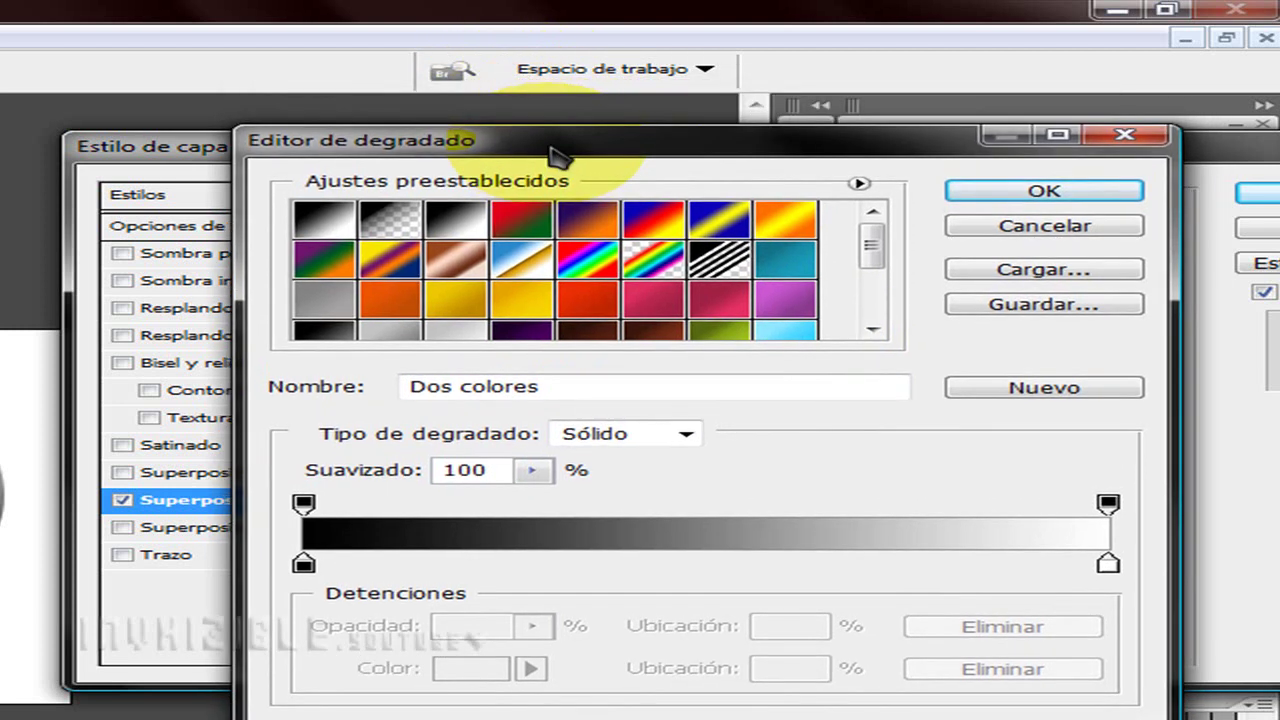
pyautogui.click(790, 262)
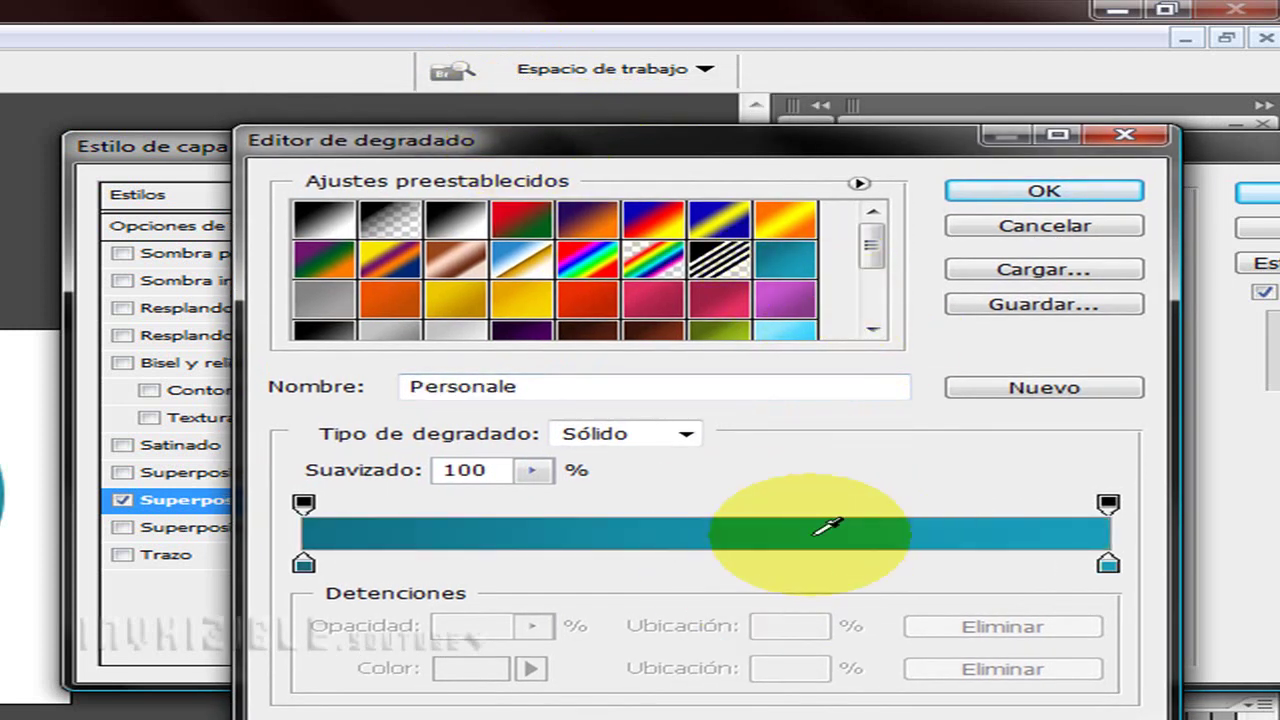
pyautogui.moveTo(784, 156); pyautogui.dragTo(764, 142)
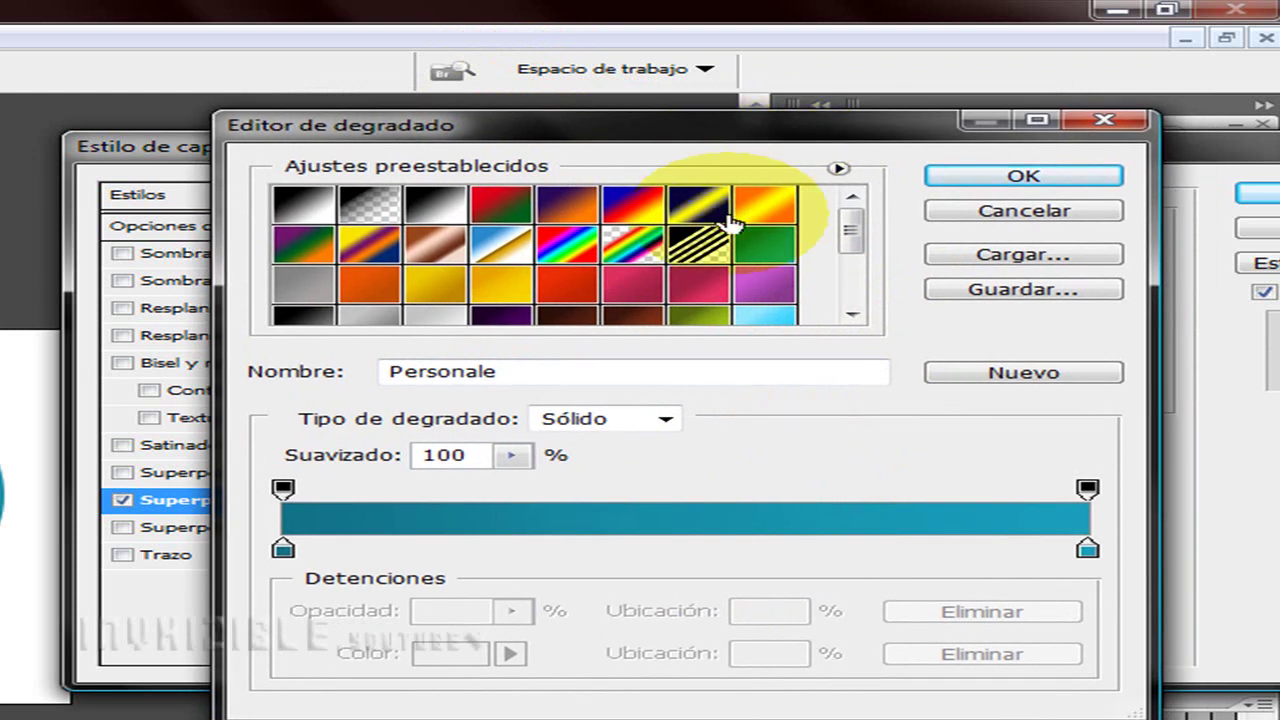
# Darken the left colour stop to #095f71 and copy that hex code
pyautogui.click(284, 551)
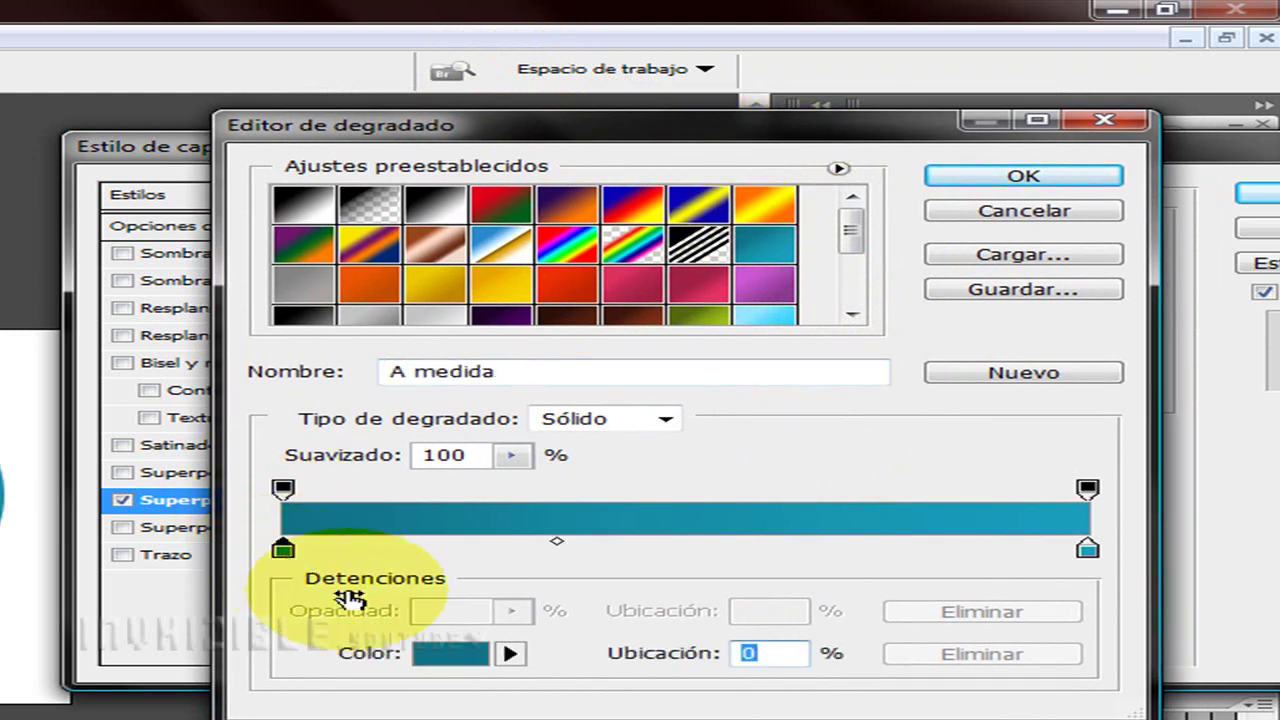
pyautogui.click(430, 652)
pyautogui.moveTo(389, 461); pyautogui.dragTo(404, 493)
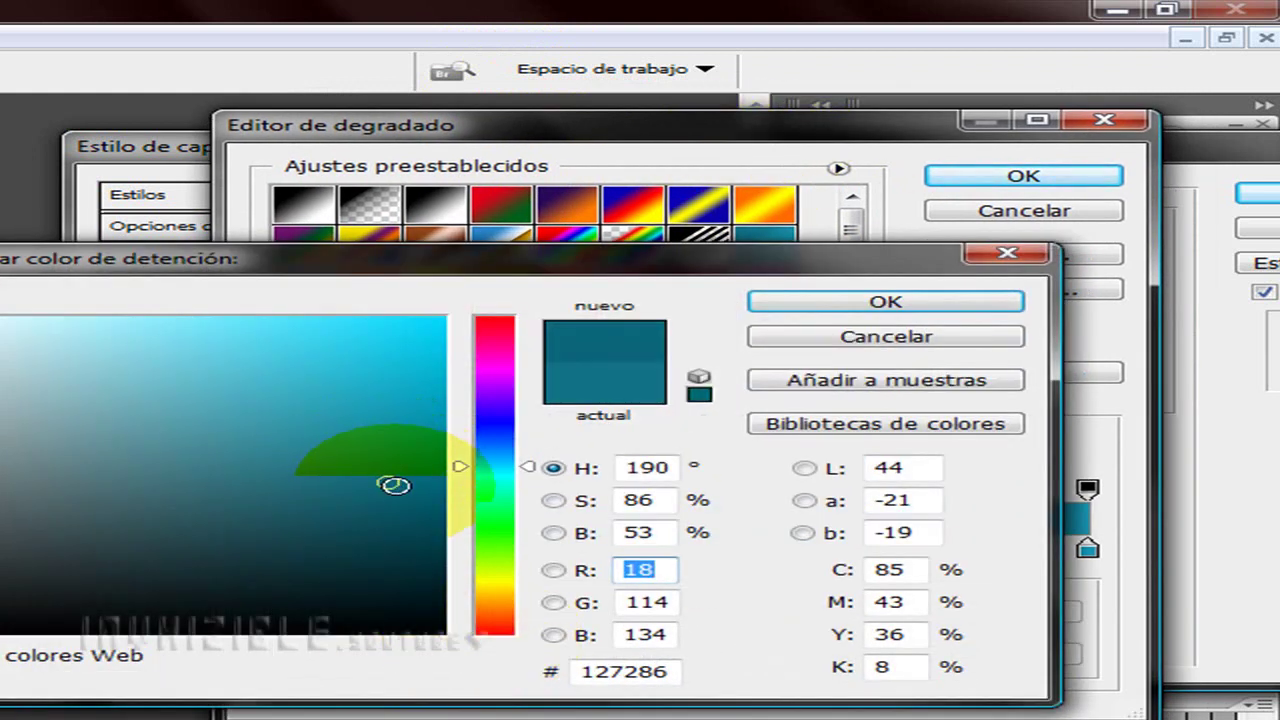
pyautogui.click(665, 677)
pyautogui.moveTo(665, 671); pyautogui.dragTo(530, 672)
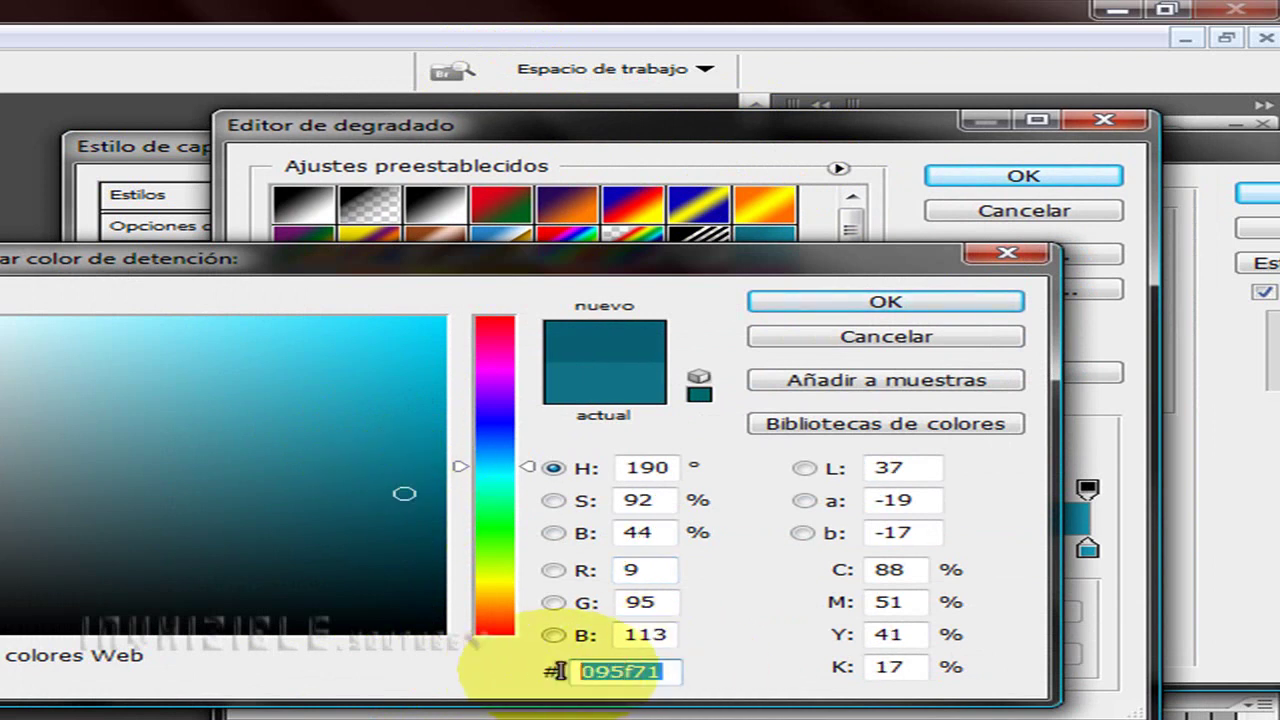
pyautogui.rightClick(625, 672)
pyautogui.click(732, 407)
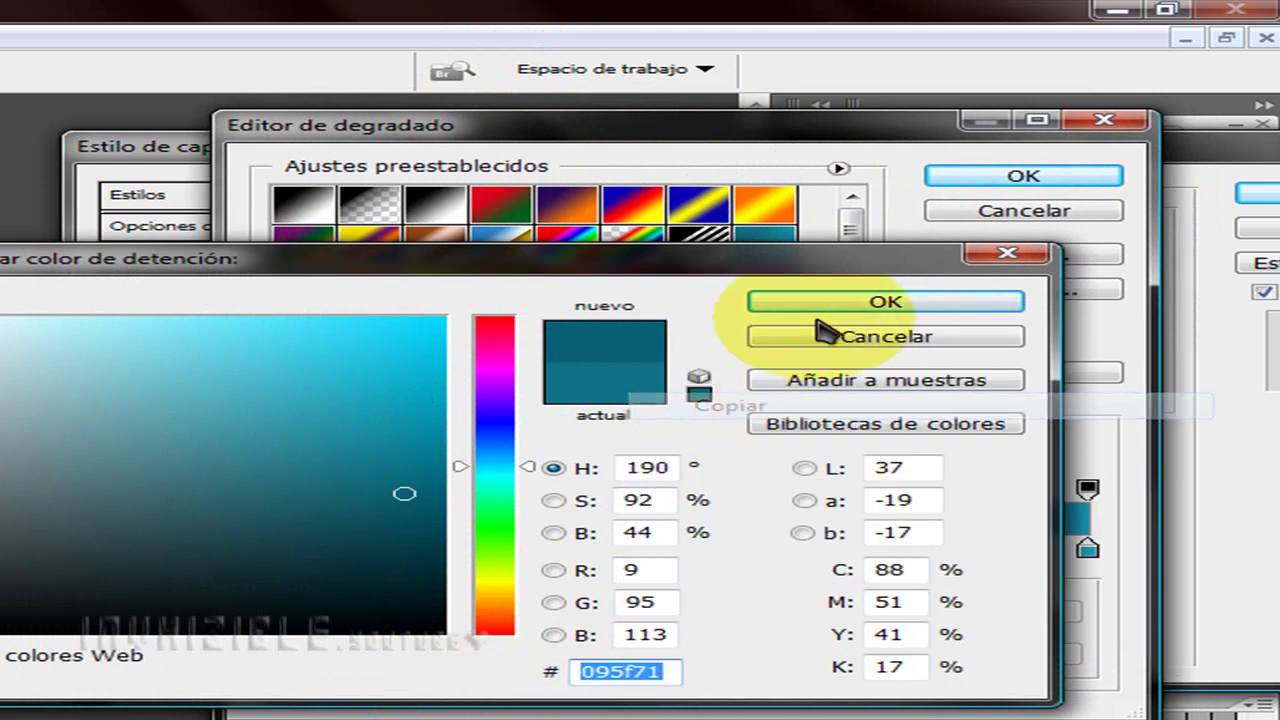
pyautogui.click(850, 302)
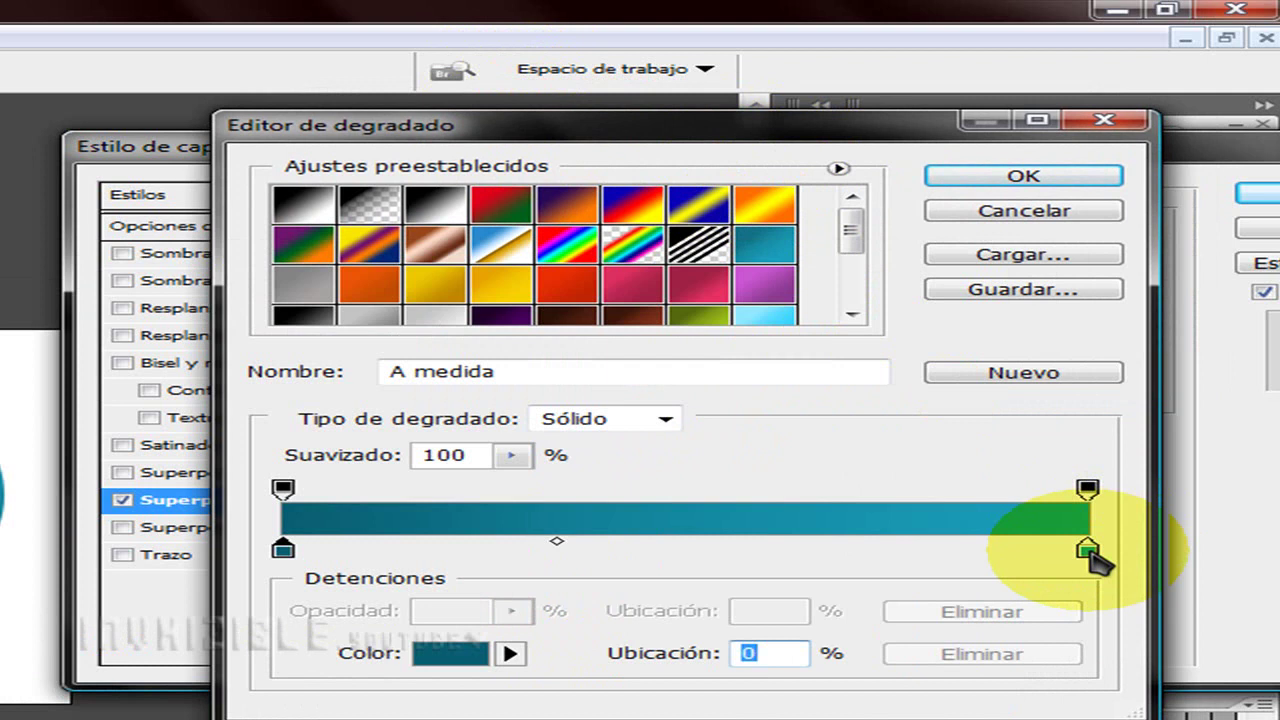
# Move the light teal stop to the middle and add a #095f71 right stop
pyautogui.moveTo(1088, 550); pyautogui.dragTo(698, 549)
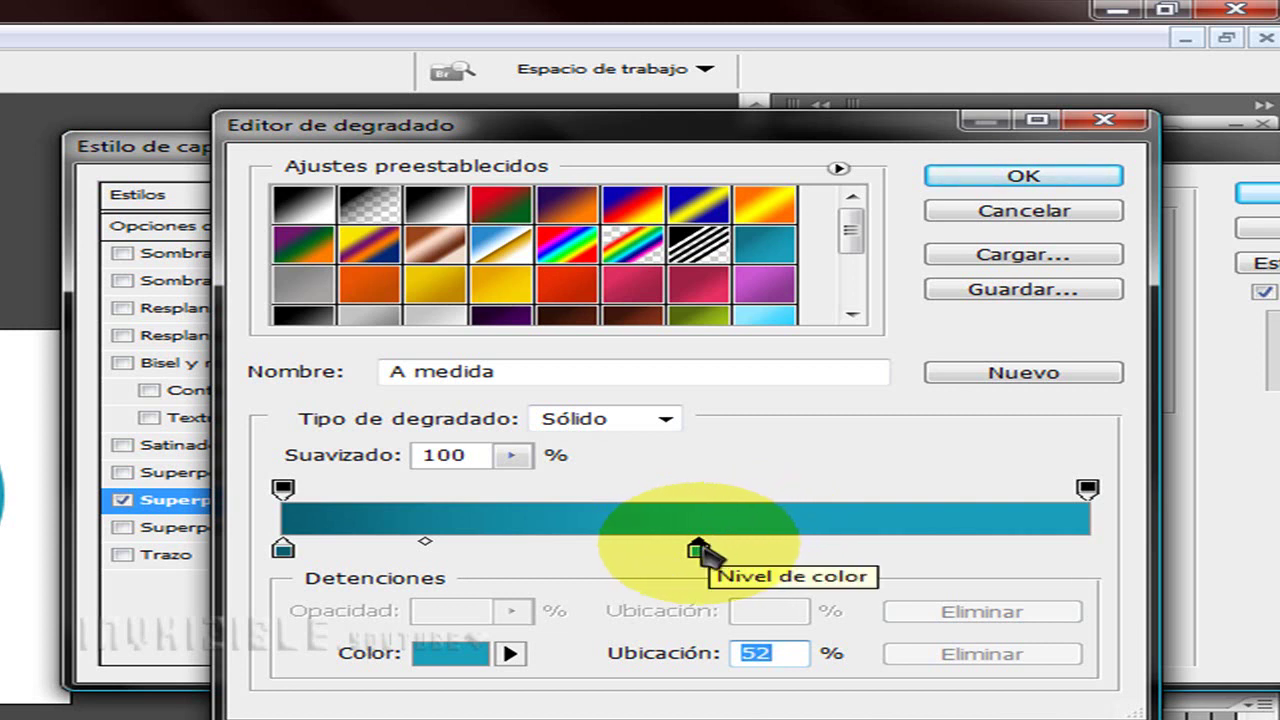
pyautogui.click(1080, 546)
pyautogui.click(446, 657)
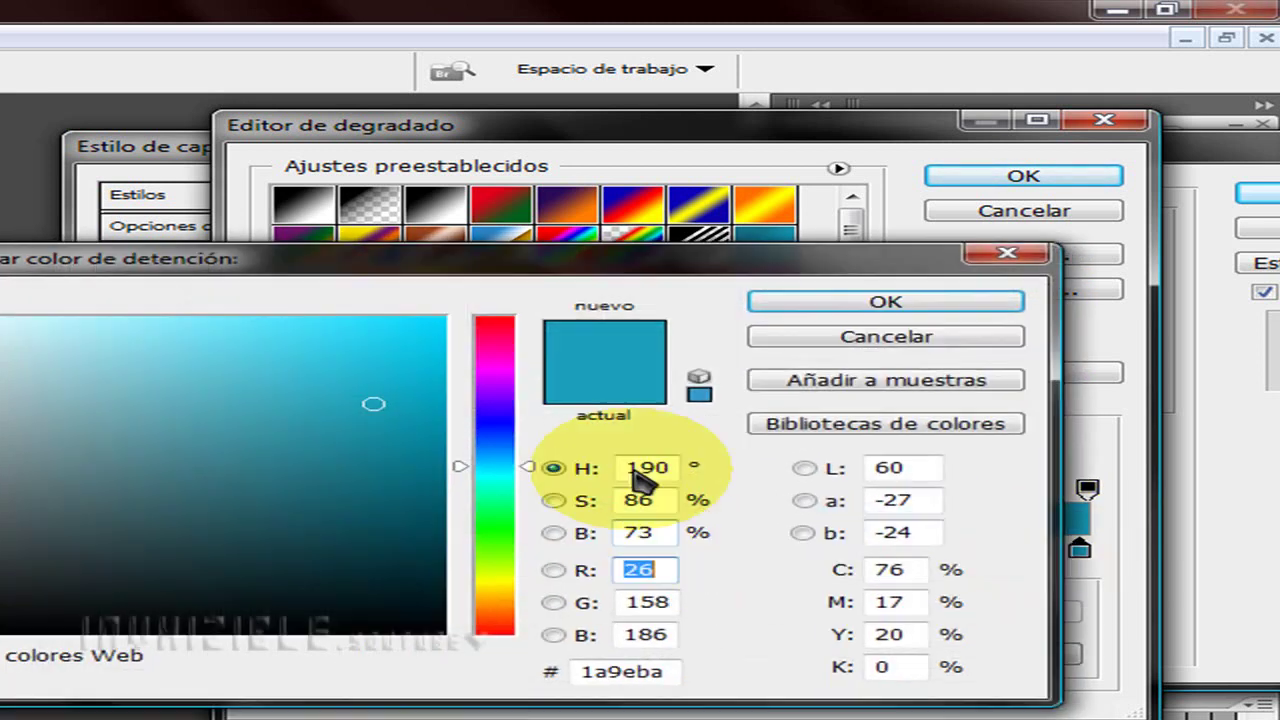
pyautogui.doubleClick(659, 674)
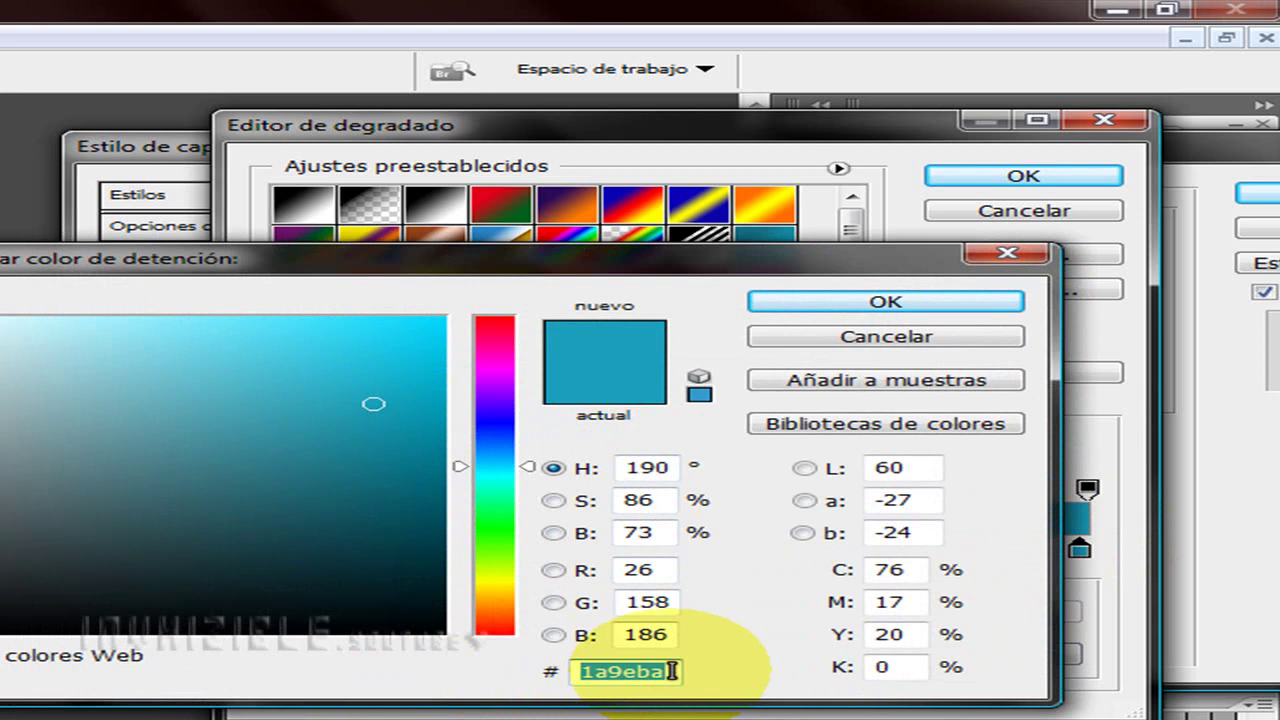
pyautogui.rightClick(662, 673)
pyautogui.click(803, 432)
pyautogui.click(870, 306)
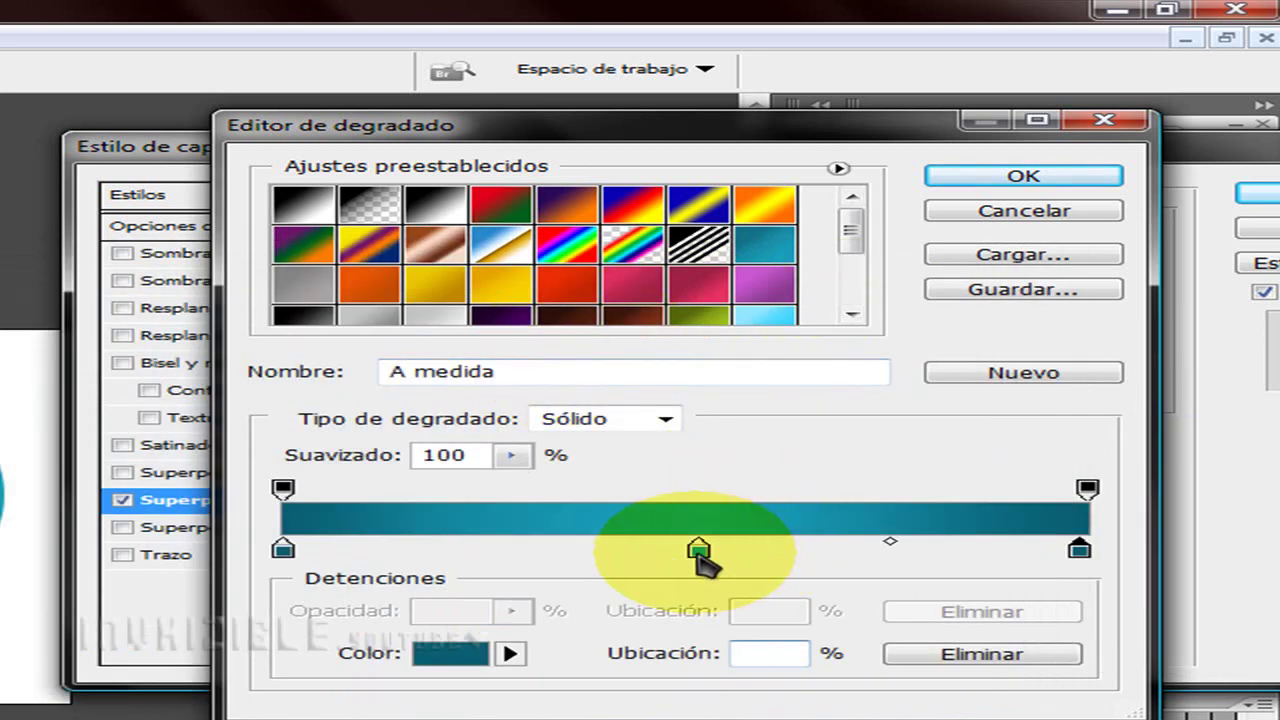
# Brighten the 52% middle stop to cyan #3dcfee and accept the gradient
pyautogui.click(698, 548)
pyautogui.click(450, 653)
pyautogui.moveTo(374, 405); pyautogui.dragTo(311, 334)
pyautogui.click(829, 314)
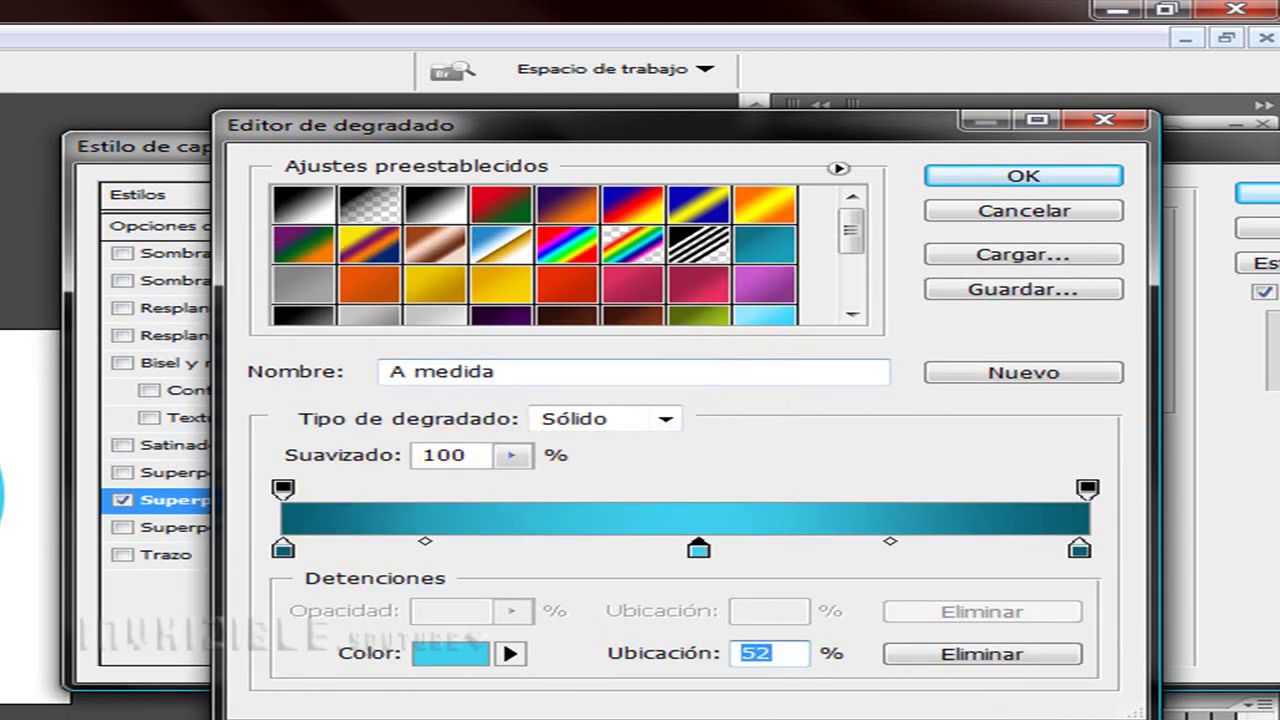
pyautogui.click(1068, 180)
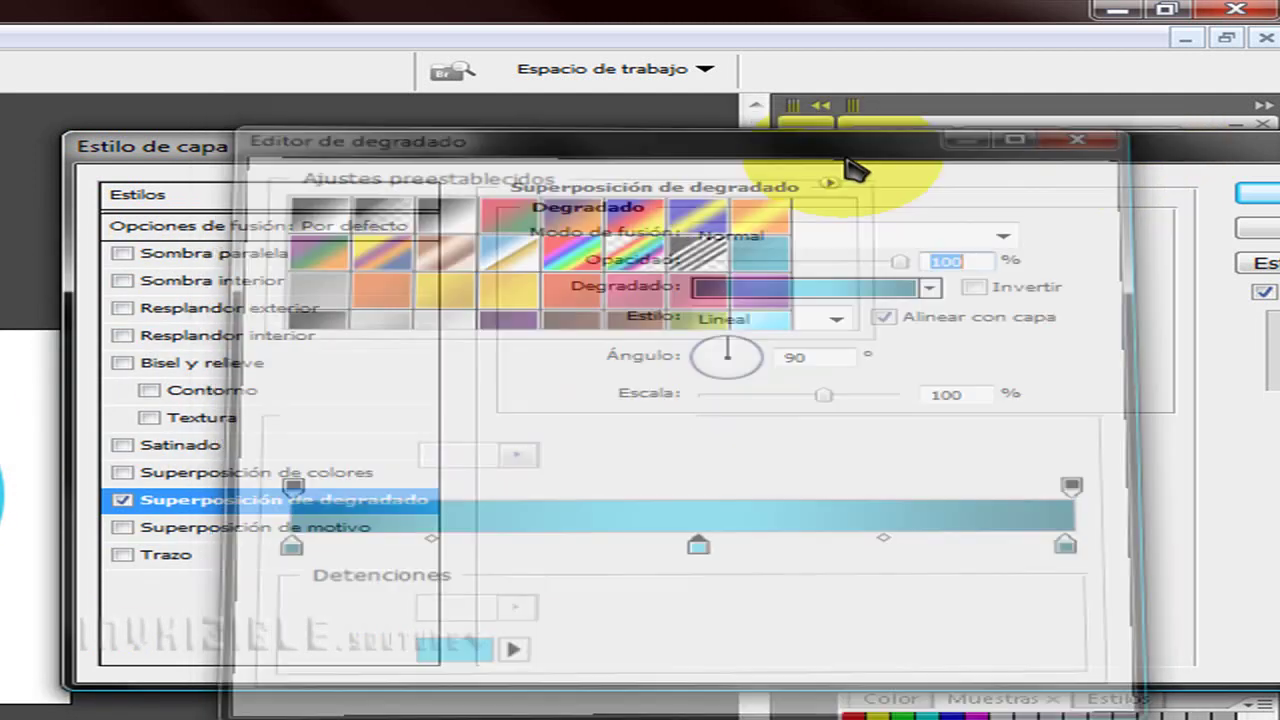
# Add an Inner Shadow at 62% opacity, 50 px distance, 62 px size, and enable Outer Glow
pyautogui.moveTo(897, 158)
pyautogui.mouseDown()
pyautogui.moveTo(848, 157)
pyautogui.moveTo(862, 158)
pyautogui.mouseUp()
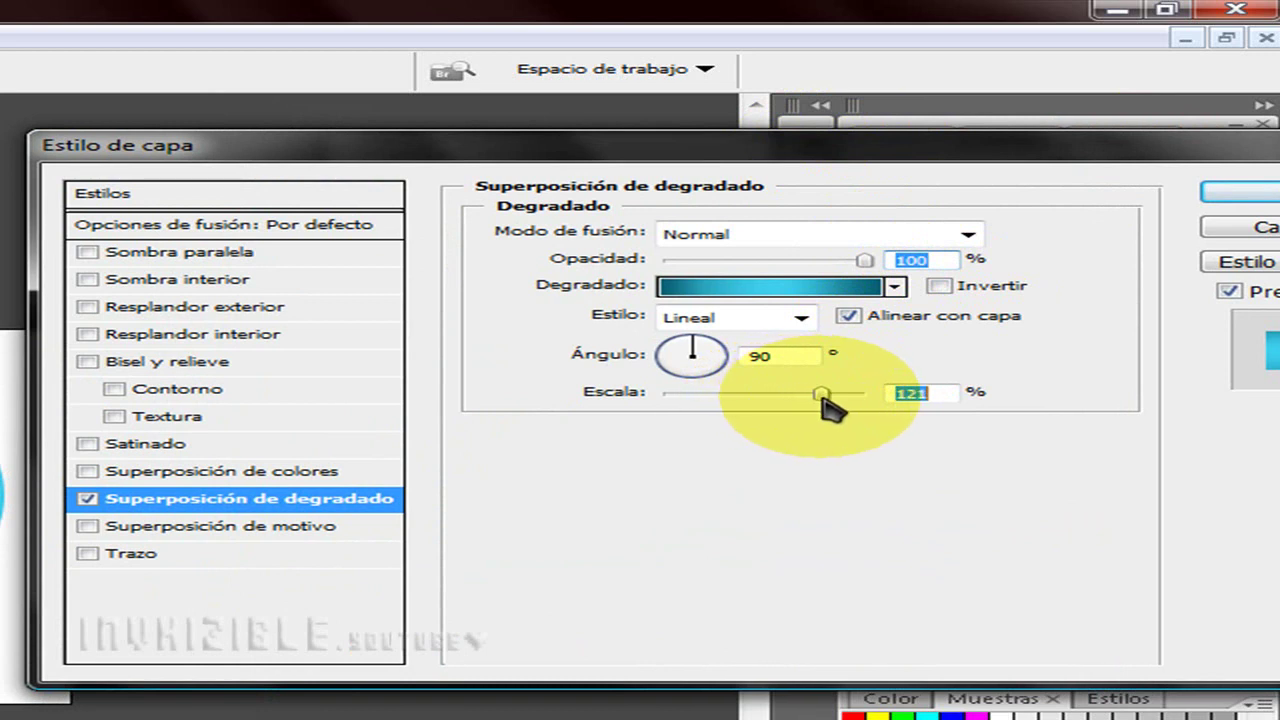
pyautogui.click(210, 283)
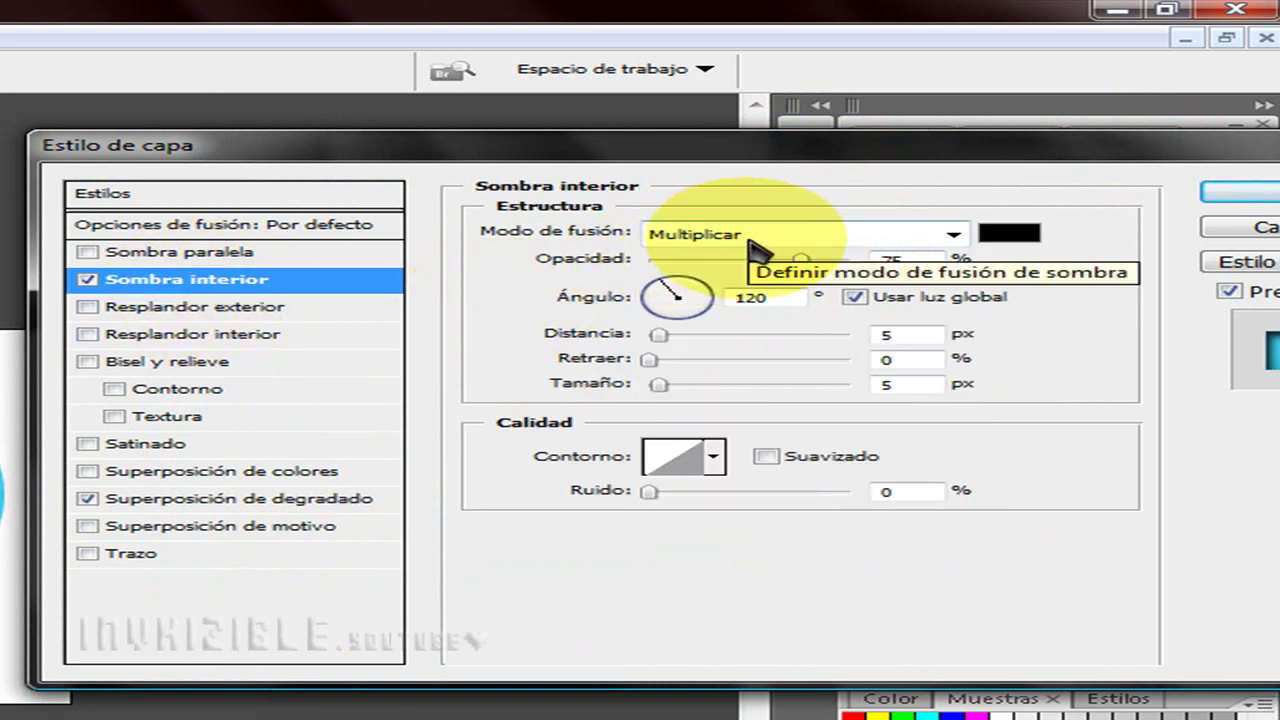
pyautogui.moveTo(806, 262); pyautogui.dragTo(774, 264)
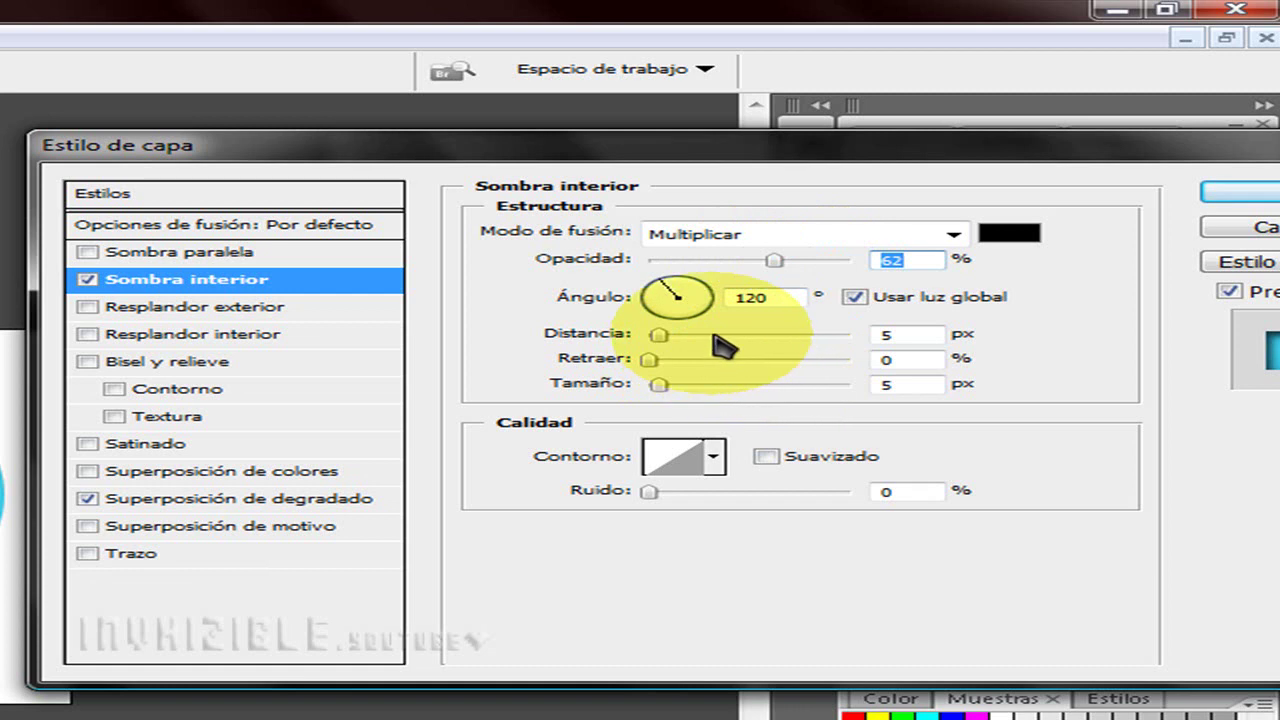
pyautogui.click(878, 334)
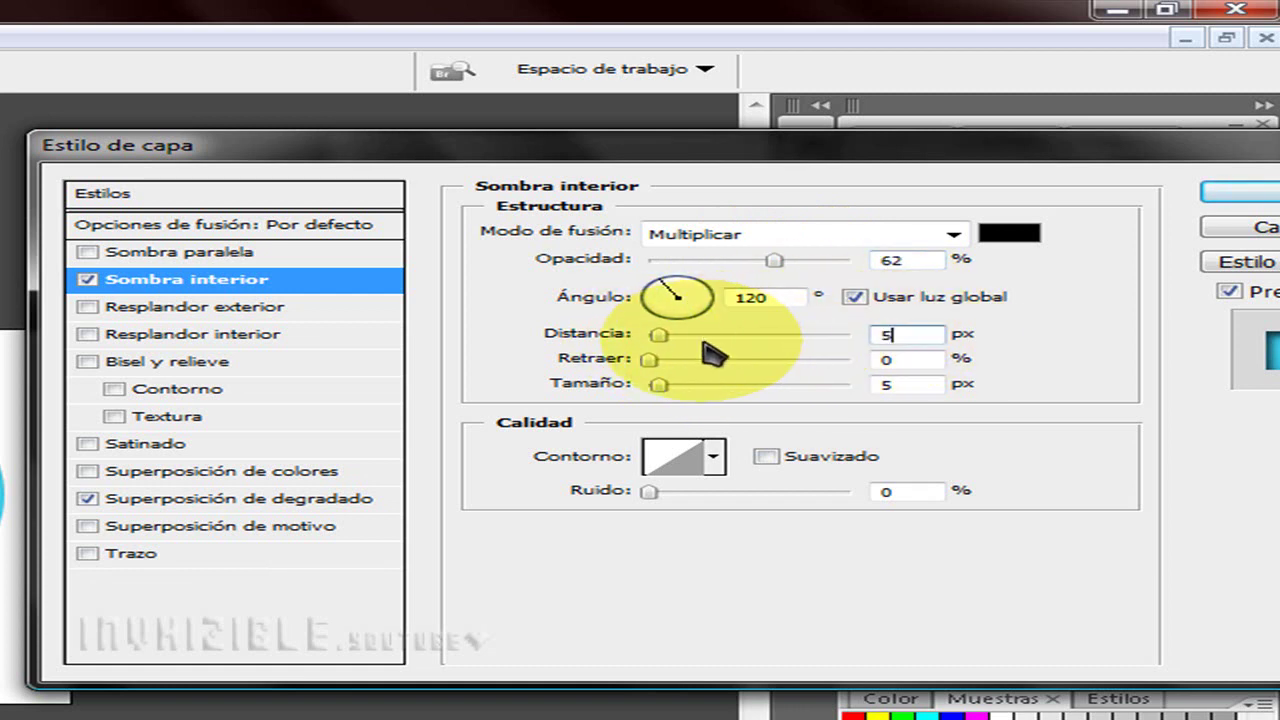
pyautogui.write('0')
pyautogui.doubleClick(890, 383)
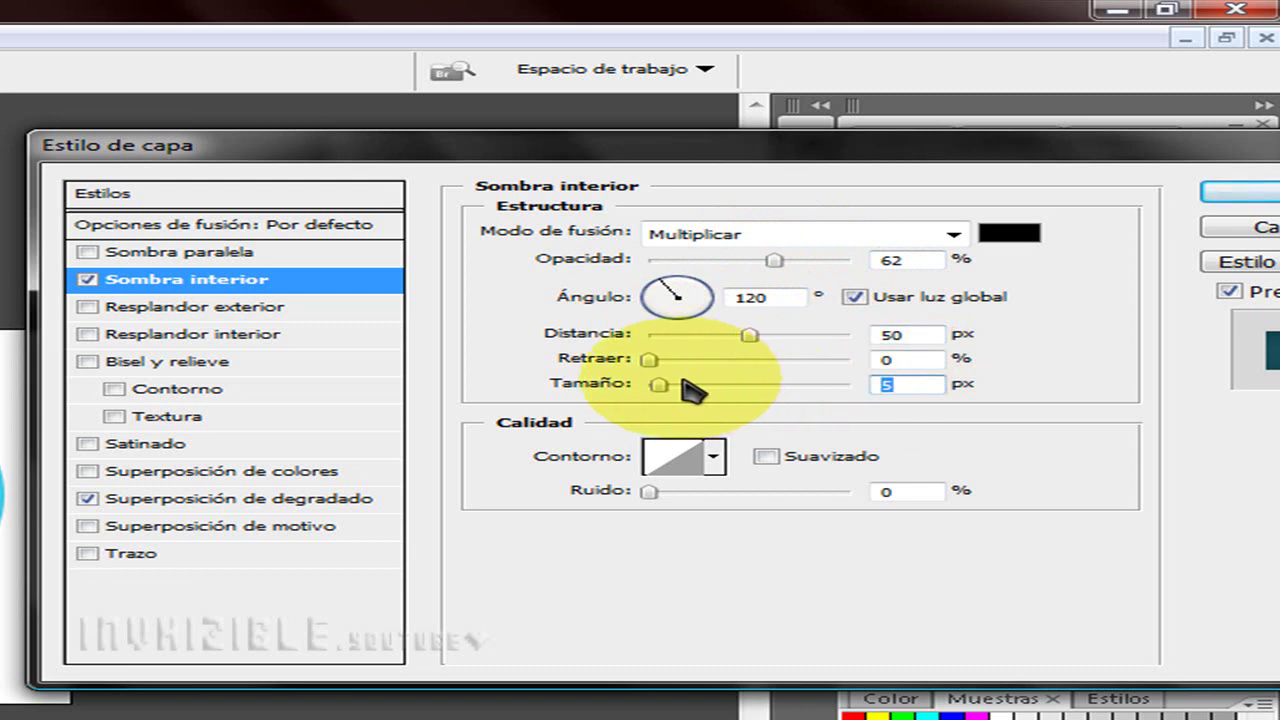
pyautogui.write('62')
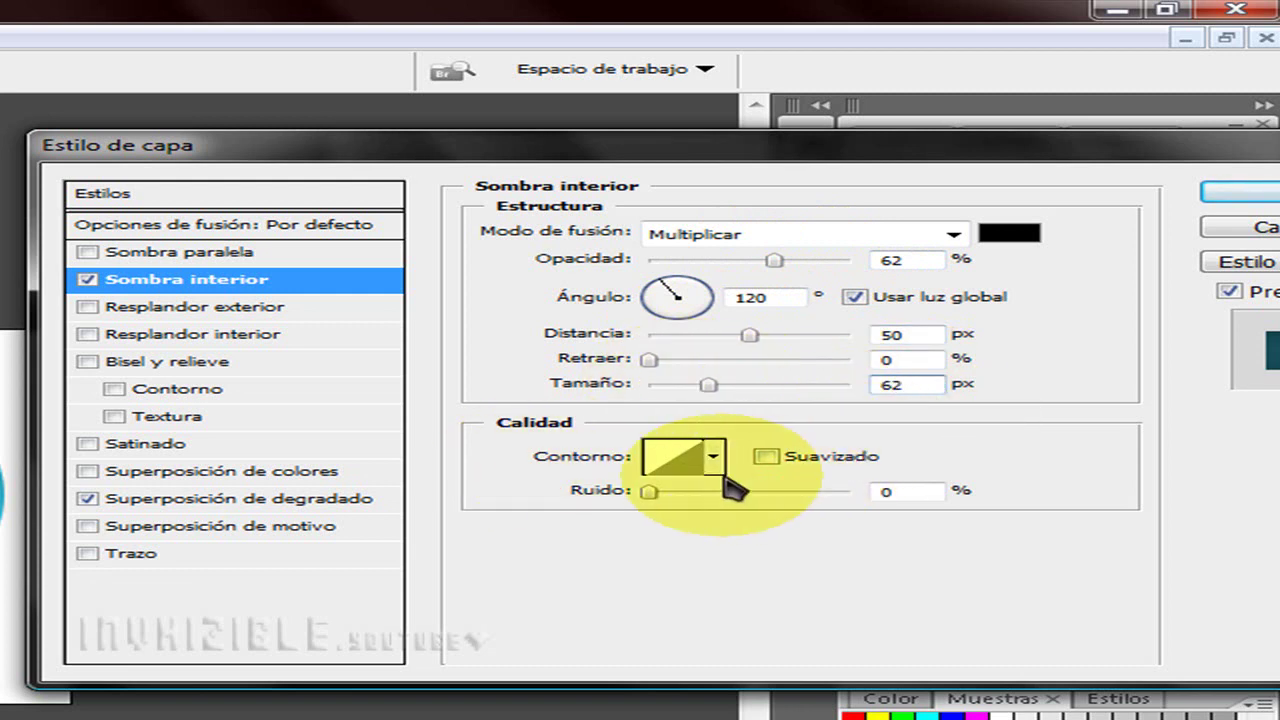
pyautogui.click(150, 306)
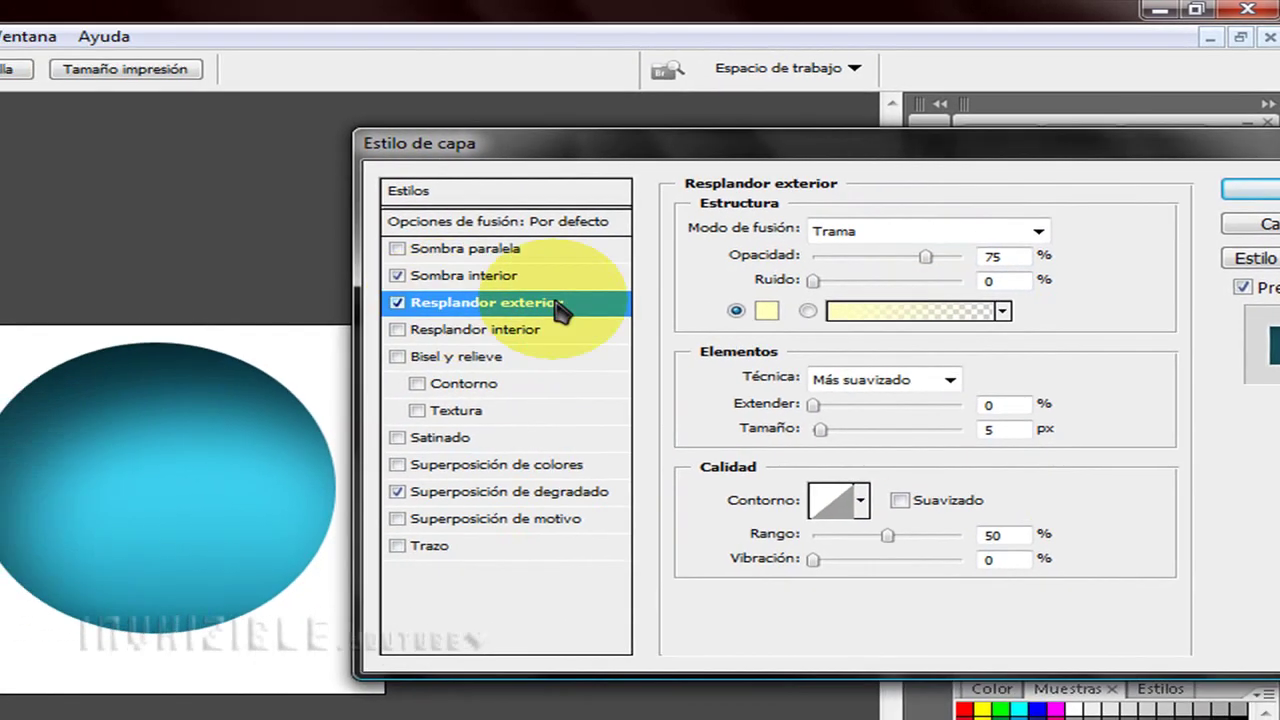
# Make the outer glow black, Normal mode, 63% opacity and 2 px size
pyautogui.click(926, 240)
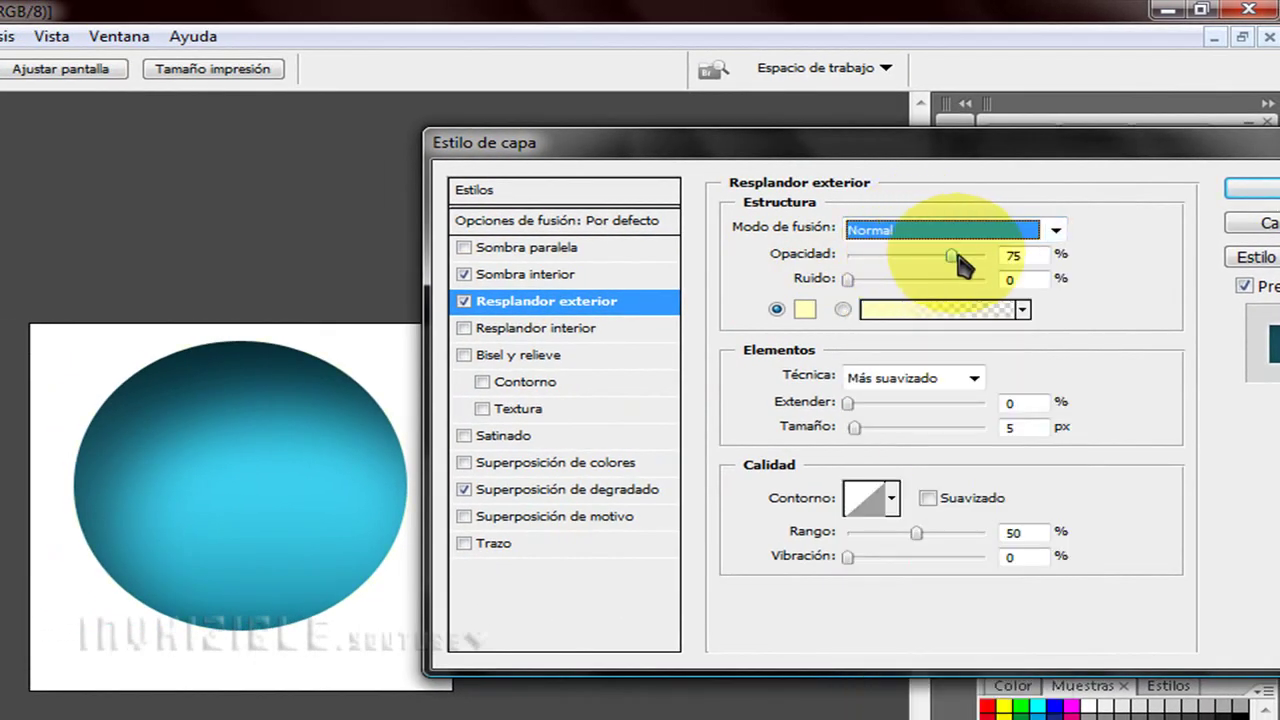
pyautogui.click(951, 257)
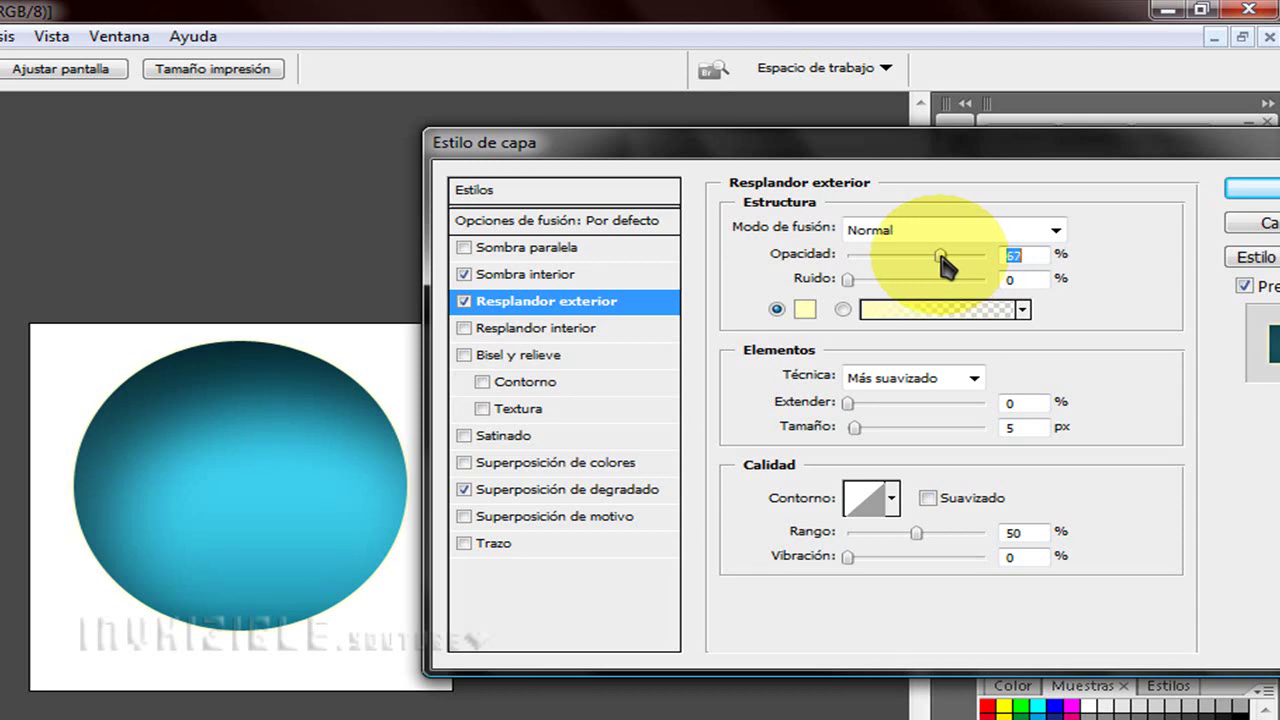
pyautogui.click(804, 309)
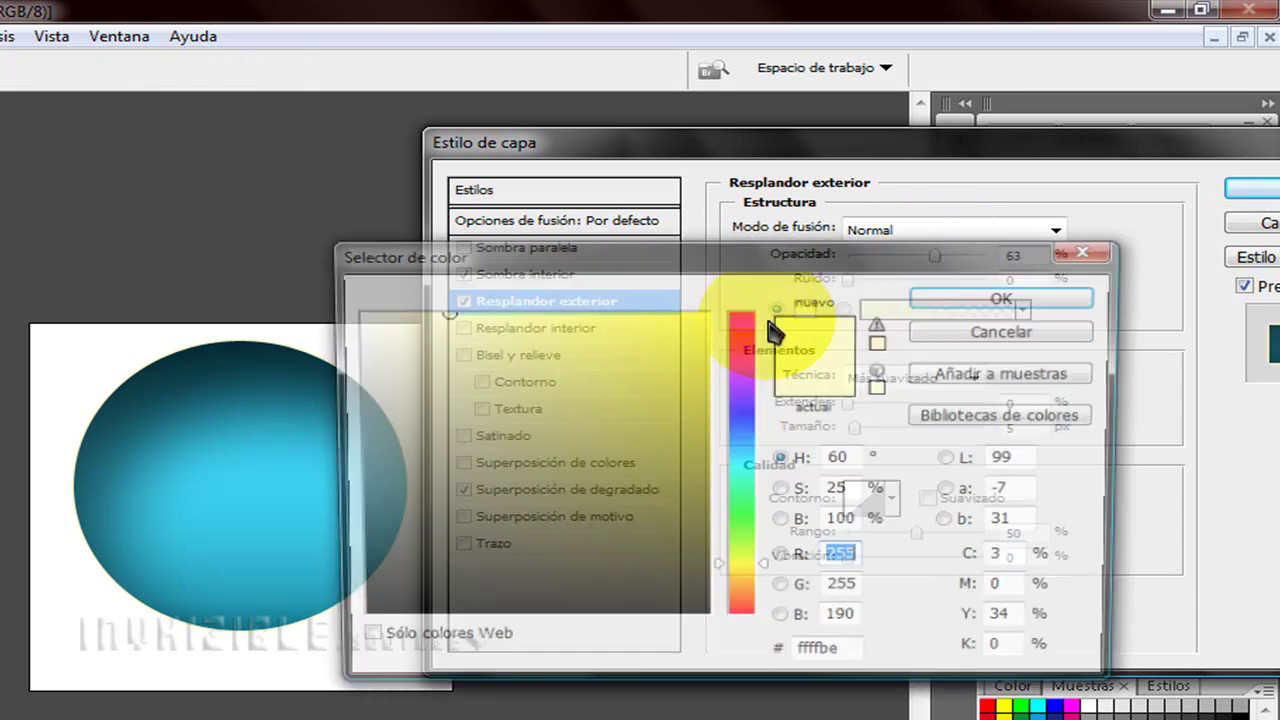
pyautogui.click(352, 620)
pyautogui.click(937, 298)
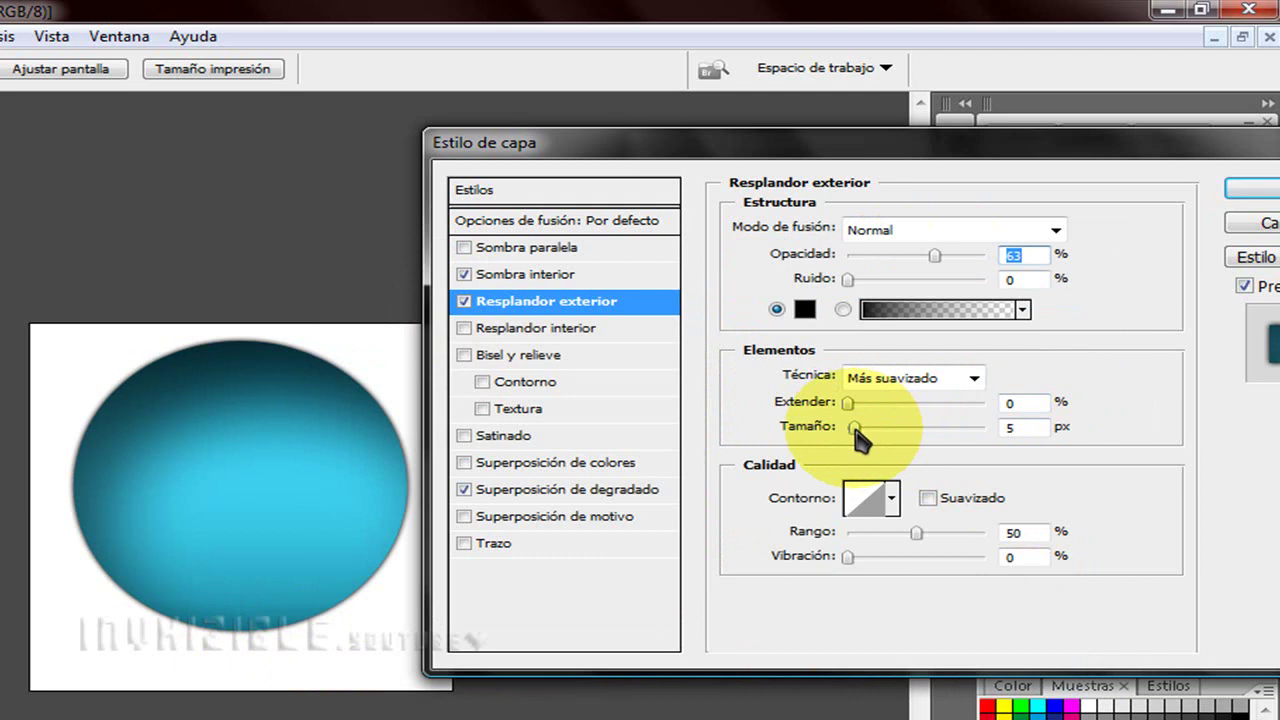
pyautogui.moveTo(855, 430); pyautogui.dragTo(851, 430)
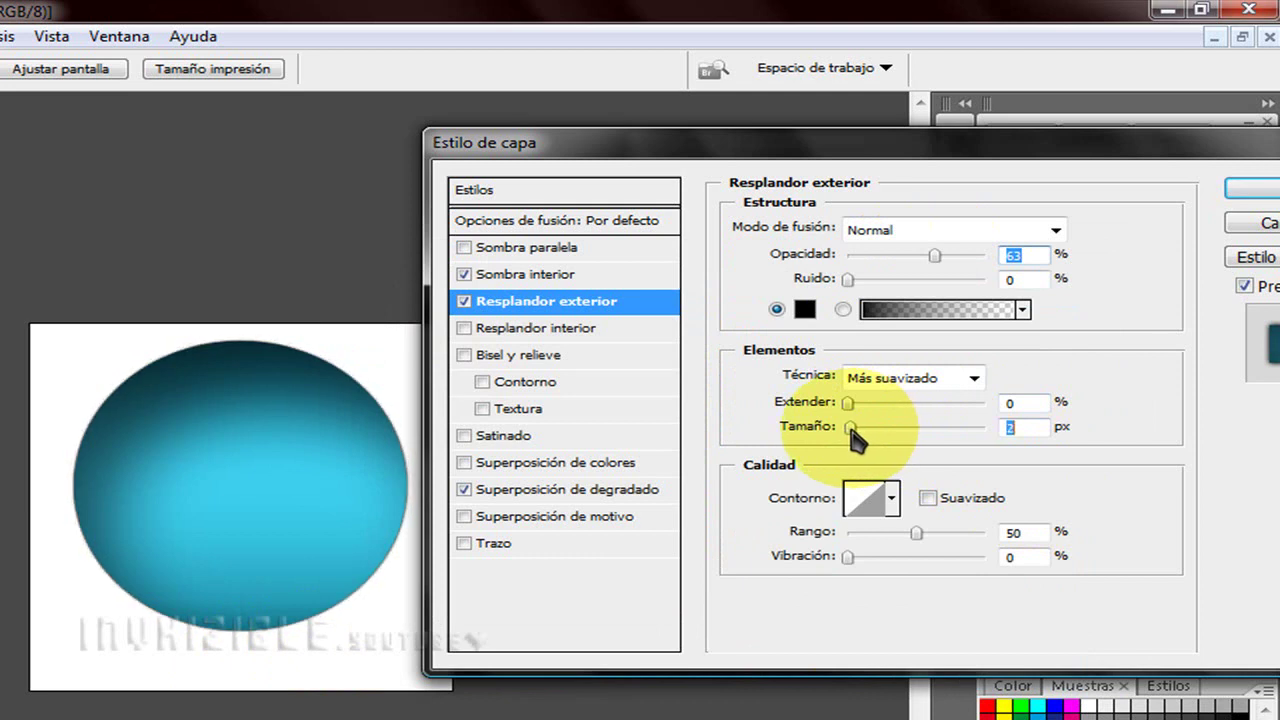
# Give the glow a rounded contour preset and apply the layer style
pyautogui.click(891, 497)
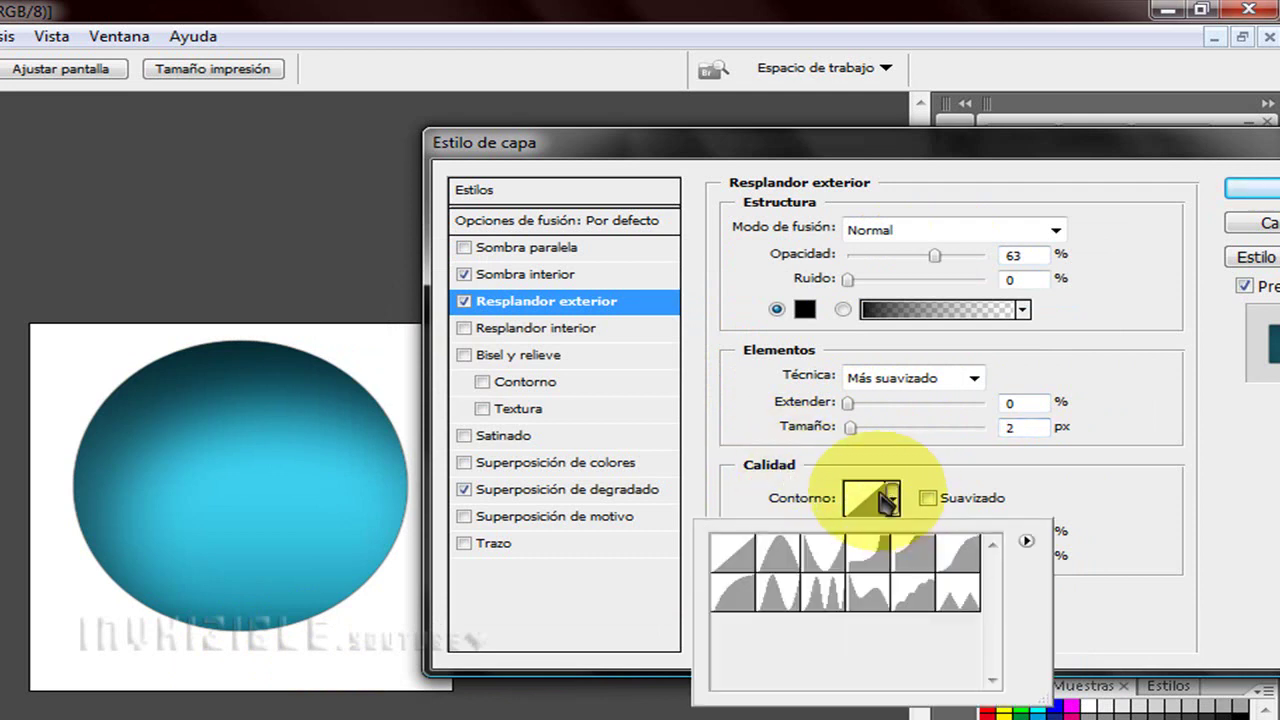
pyautogui.click(744, 592)
pyautogui.click(1100, 518)
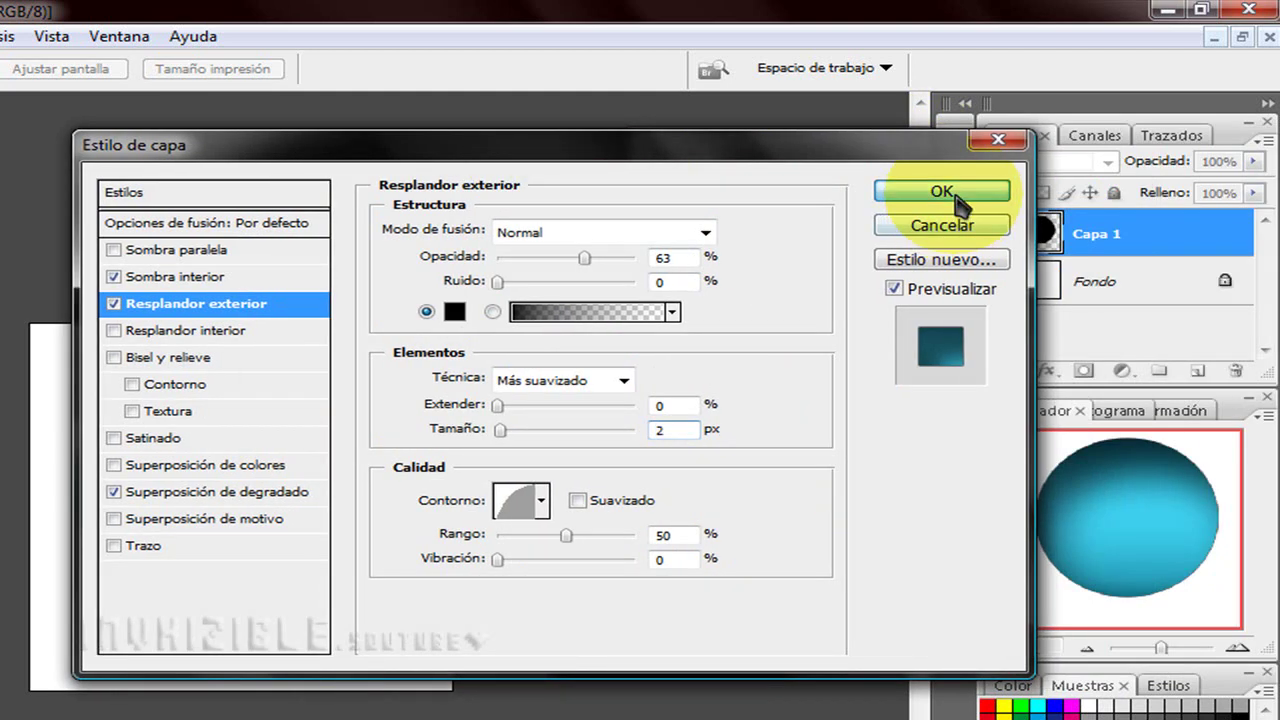
pyautogui.click(956, 200)
# On a new layer above Fondo, paint a soft 100 px black blob under the sphere
pyautogui.scroll(-1, 1243, 314)
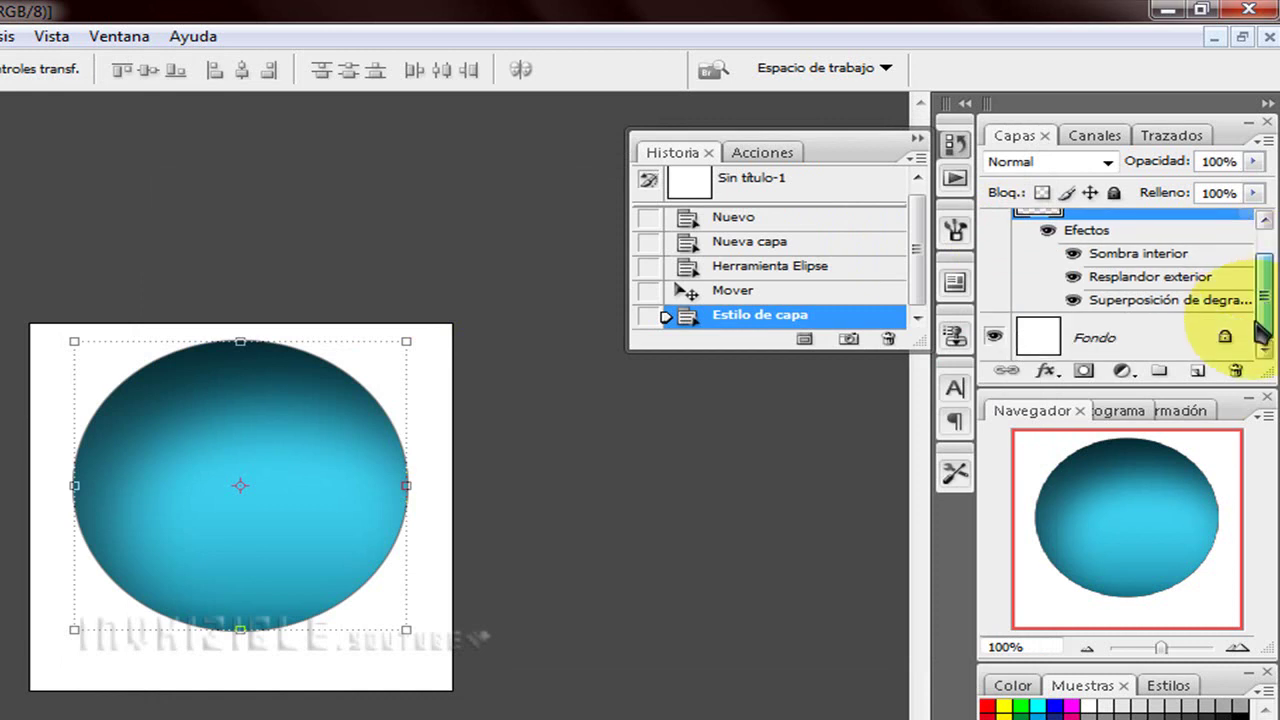
pyautogui.click(1124, 345)
pyautogui.click(1197, 371)
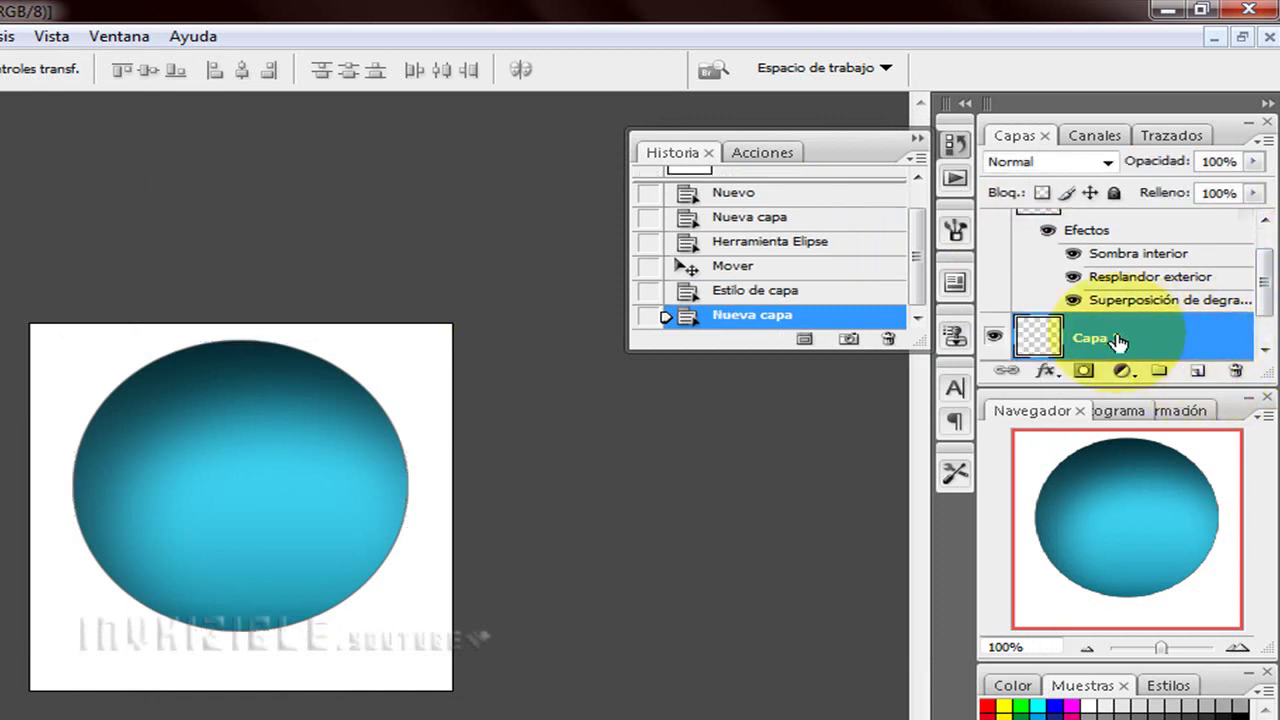
pyautogui.scroll(-1, 1250, 280)
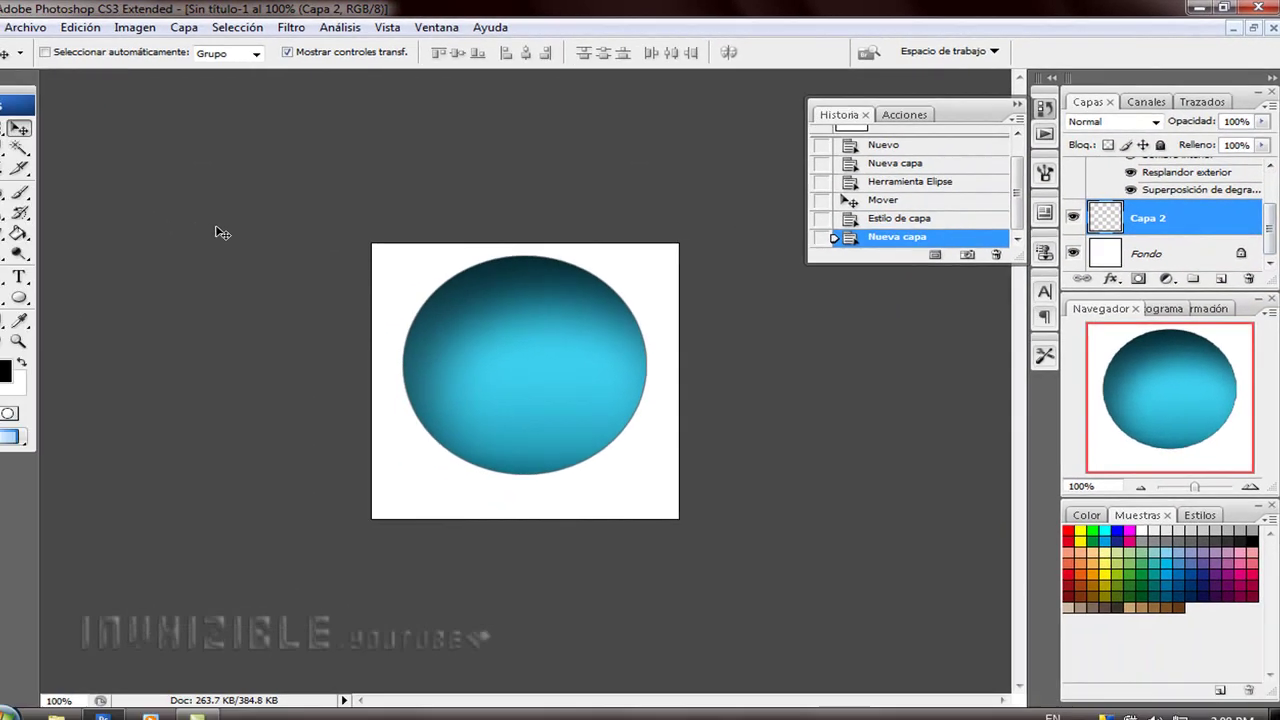
pyautogui.click(40, 185)
pyautogui.click(134, 51)
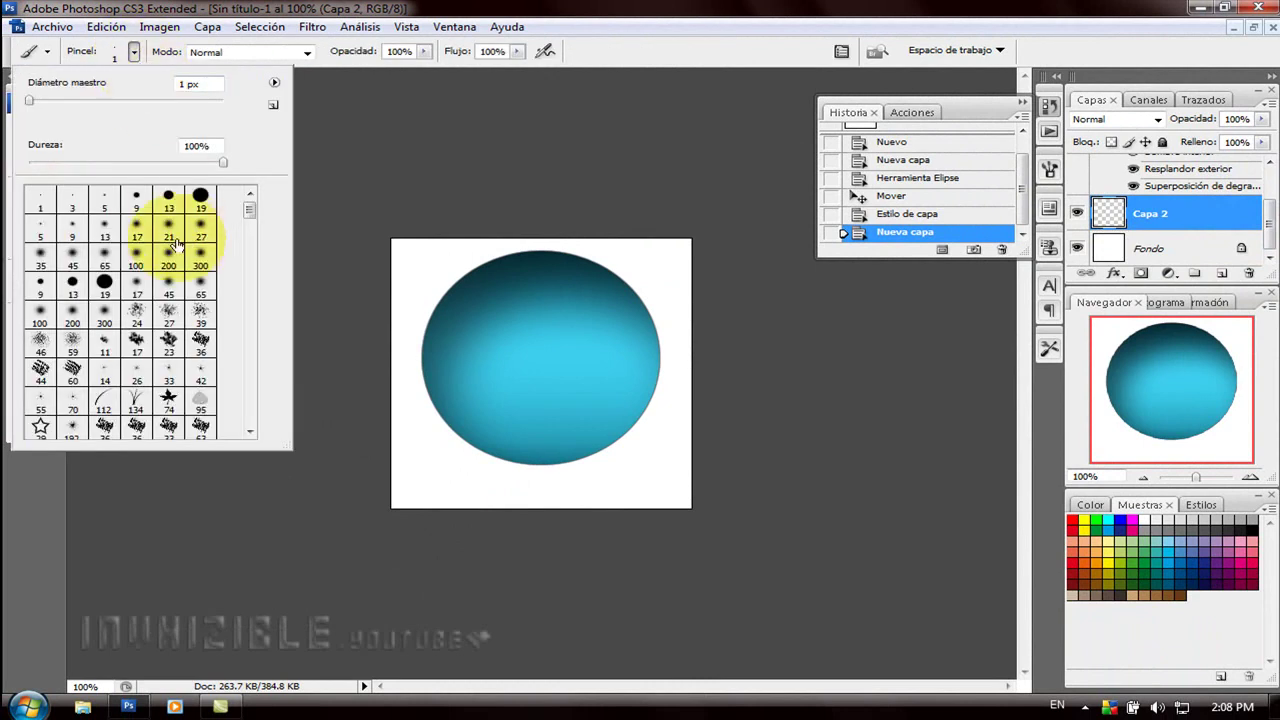
pyautogui.click(136, 230)
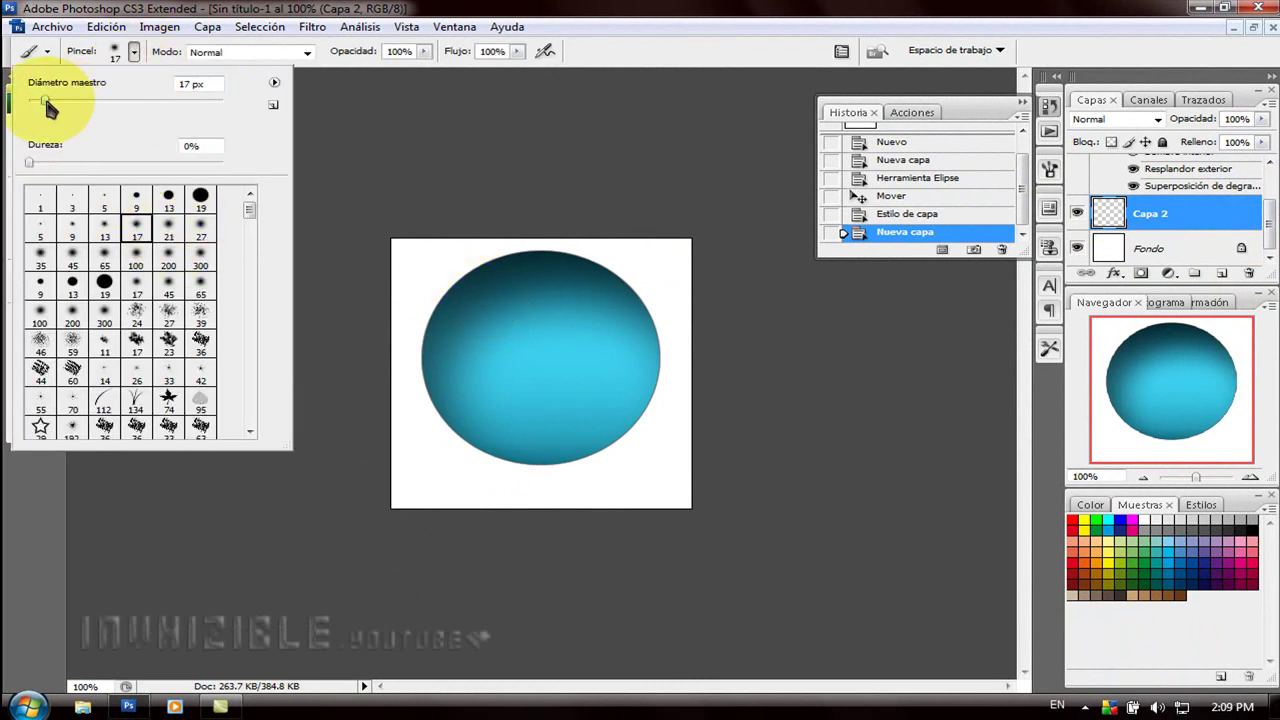
pyautogui.moveTo(47, 105); pyautogui.dragTo(195, 108)
pyautogui.moveTo(545, 462); pyautogui.dragTo(537, 470)
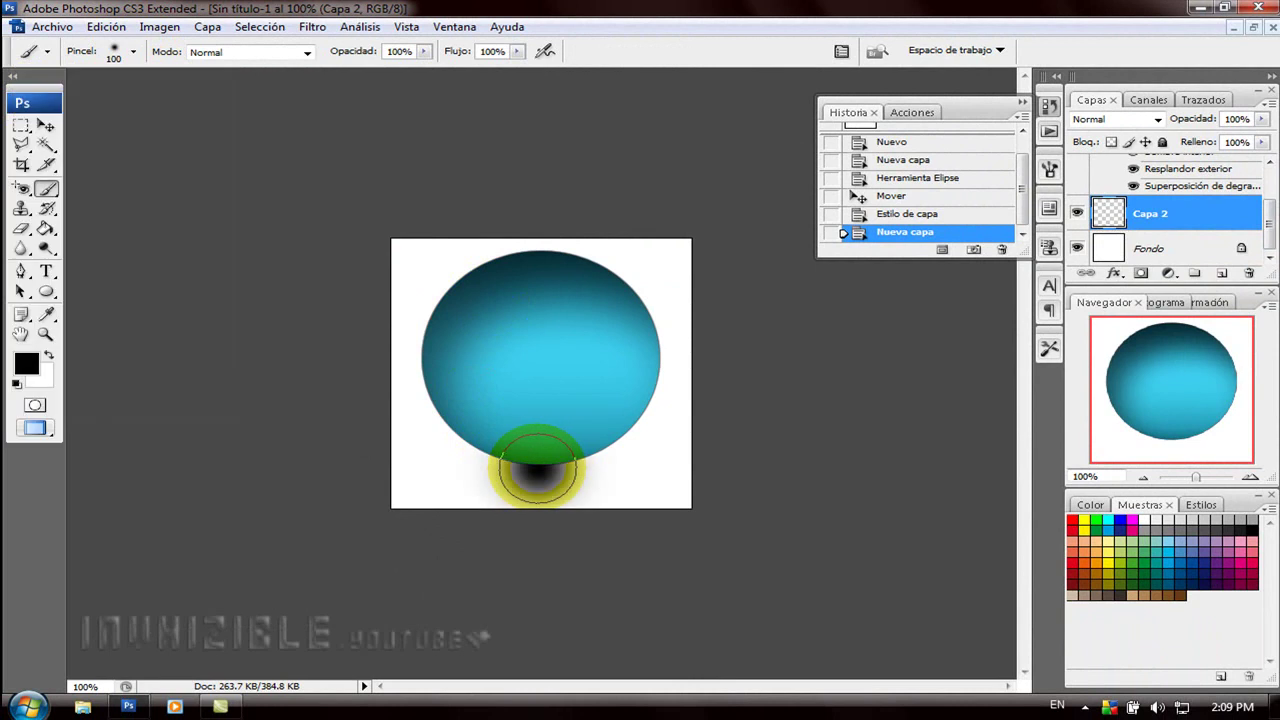
# Free-transform the shadow blob wider and centre it beneath the sphere
pyautogui.click(46, 127)
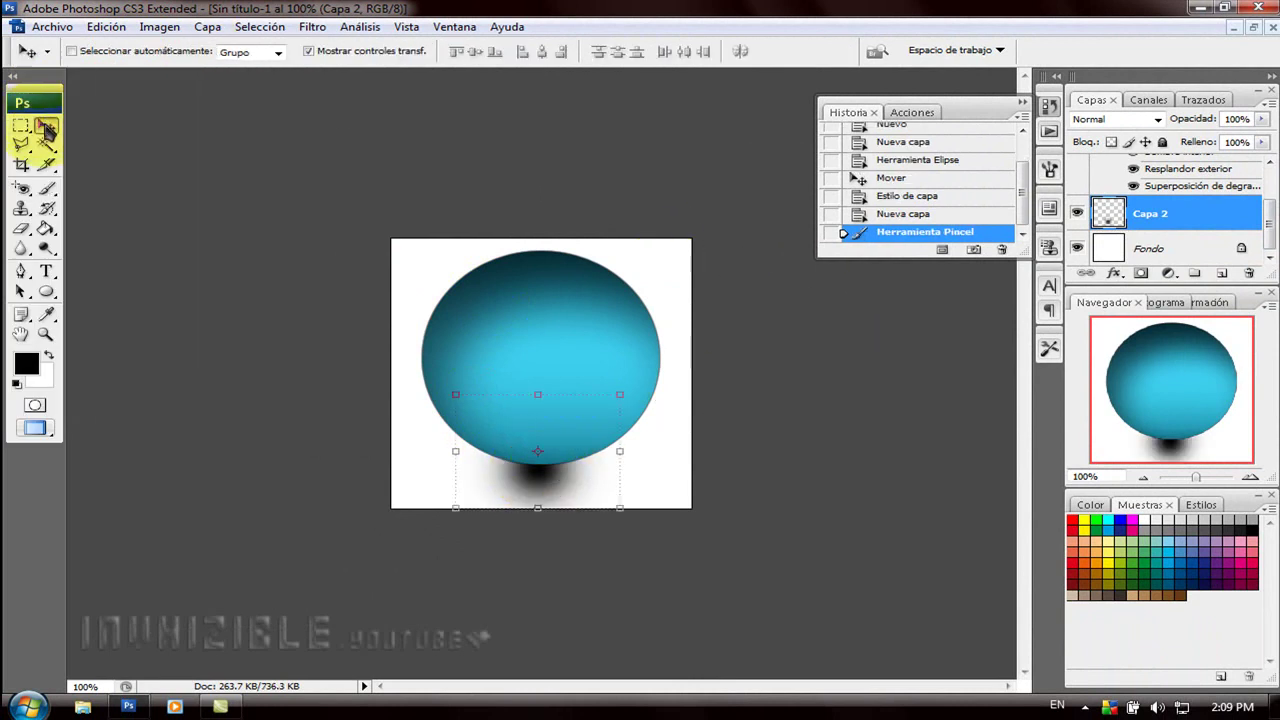
pyautogui.click(618, 452)
pyautogui.moveTo(618, 452); pyautogui.dragTo(875, 451)
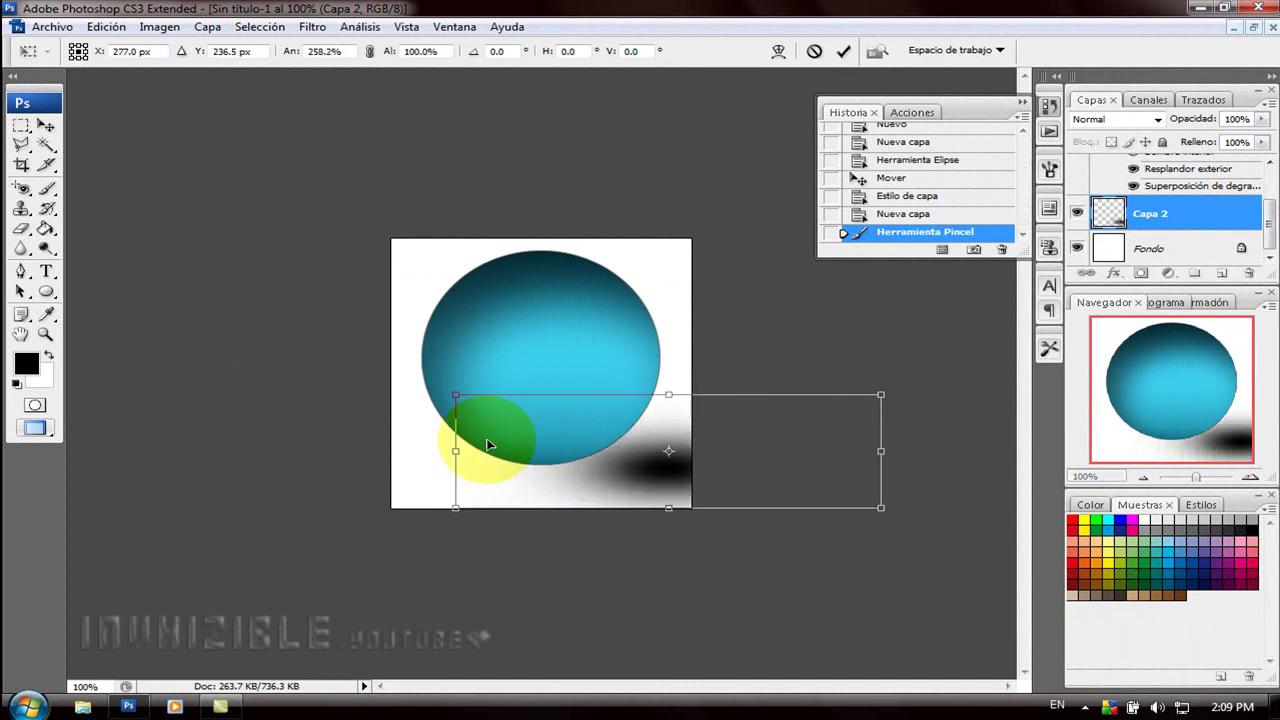
pyautogui.moveTo(457, 451); pyautogui.dragTo(340, 447)
pyautogui.moveTo(700, 466)
pyautogui.mouseDown()
pyautogui.moveTo(610, 443)
pyautogui.moveTo(563, 406)
pyautogui.mouseUp()
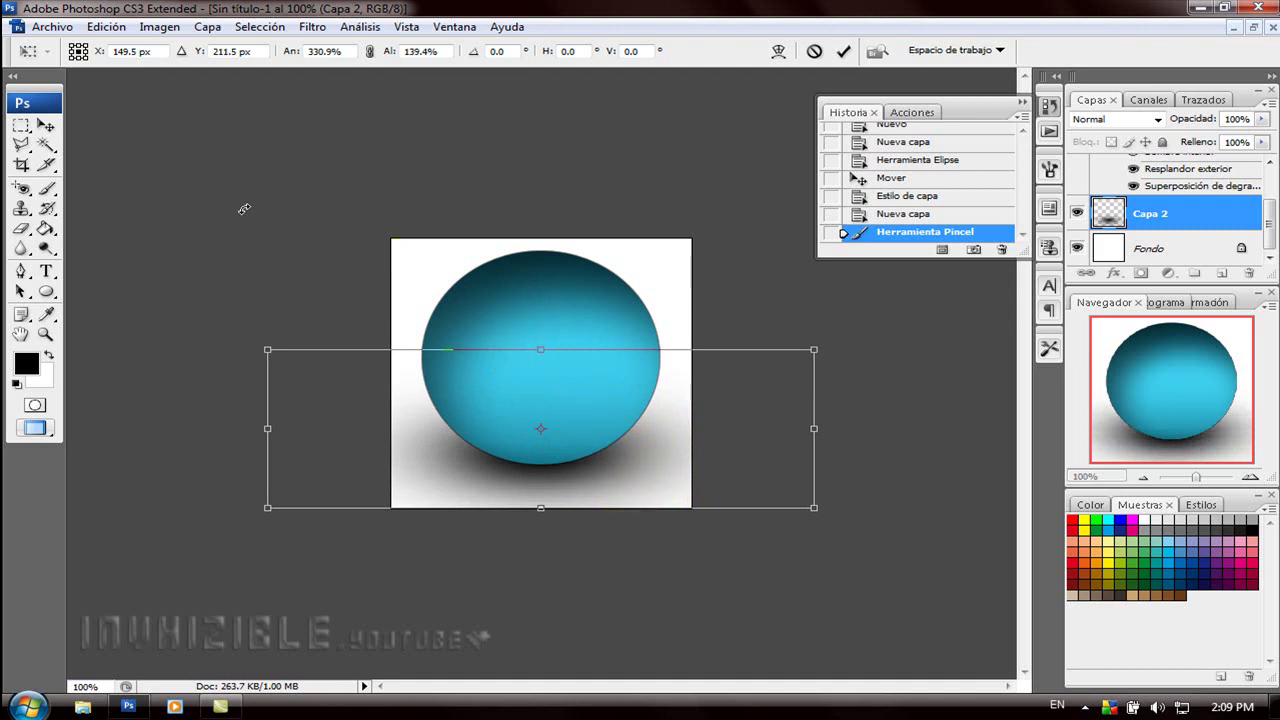
pyautogui.click(46, 125)
pyautogui.click(530, 279)
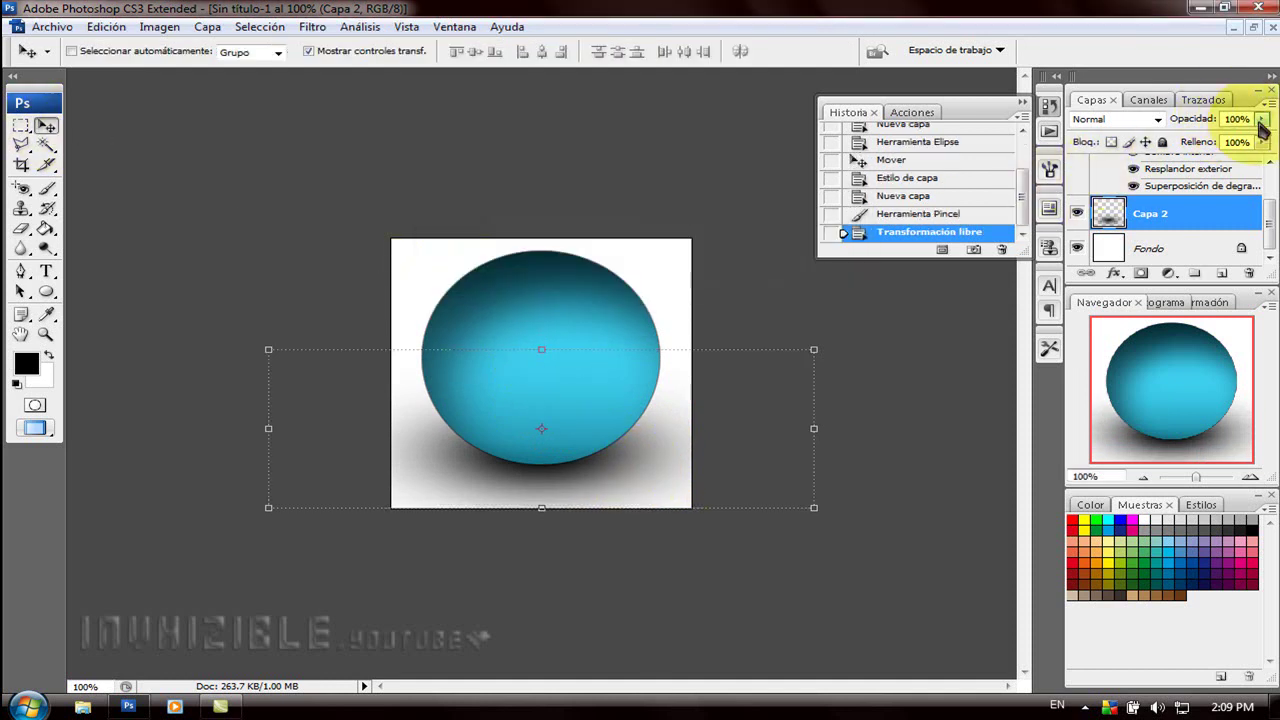
# Lower the shadow layer's opacity to 90% and select the sphere layer Capa 1
pyautogui.moveTo(1255, 145); pyautogui.dragTo(1253, 143)
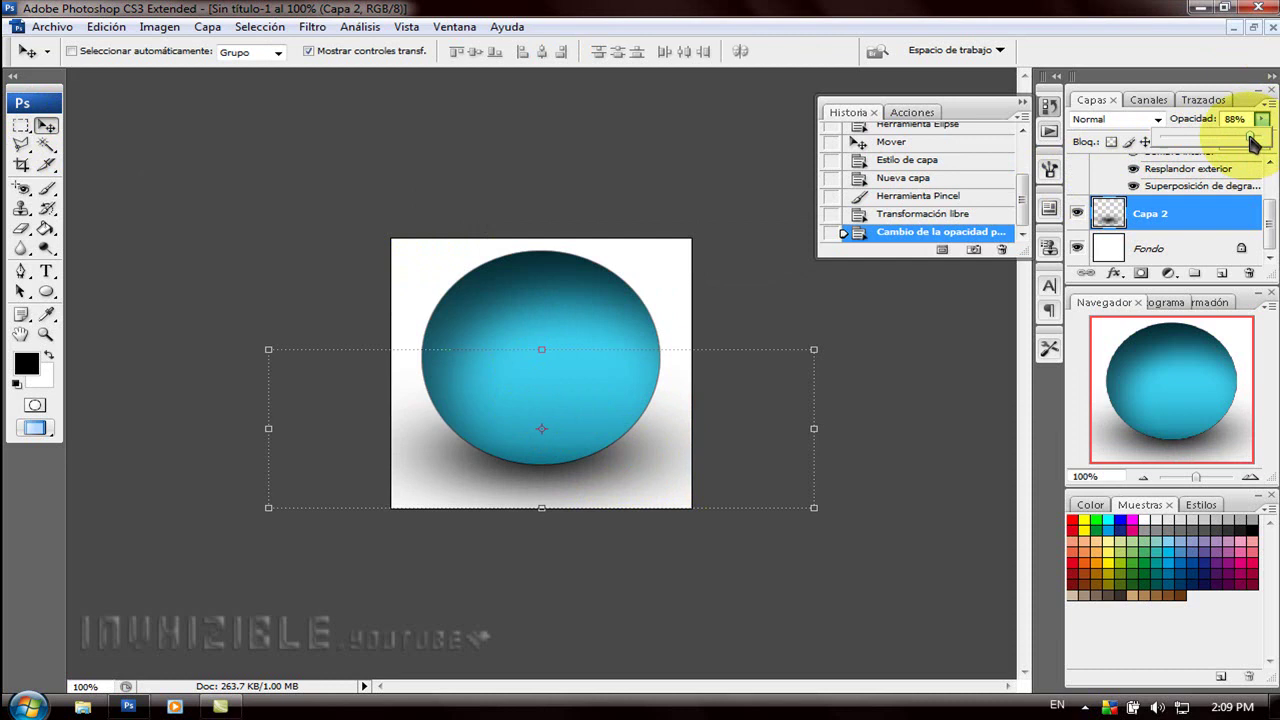
pyautogui.click(48, 190)
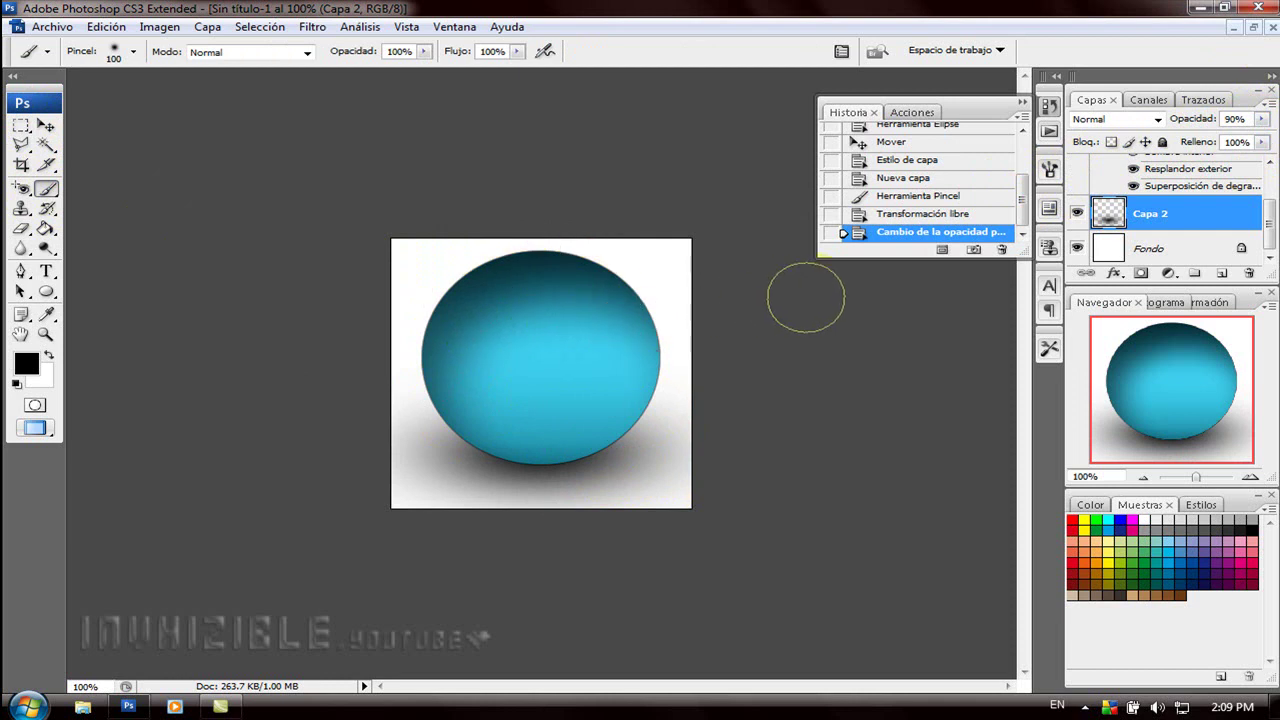
pyautogui.moveTo(1268, 228); pyautogui.dragTo(1268, 195)
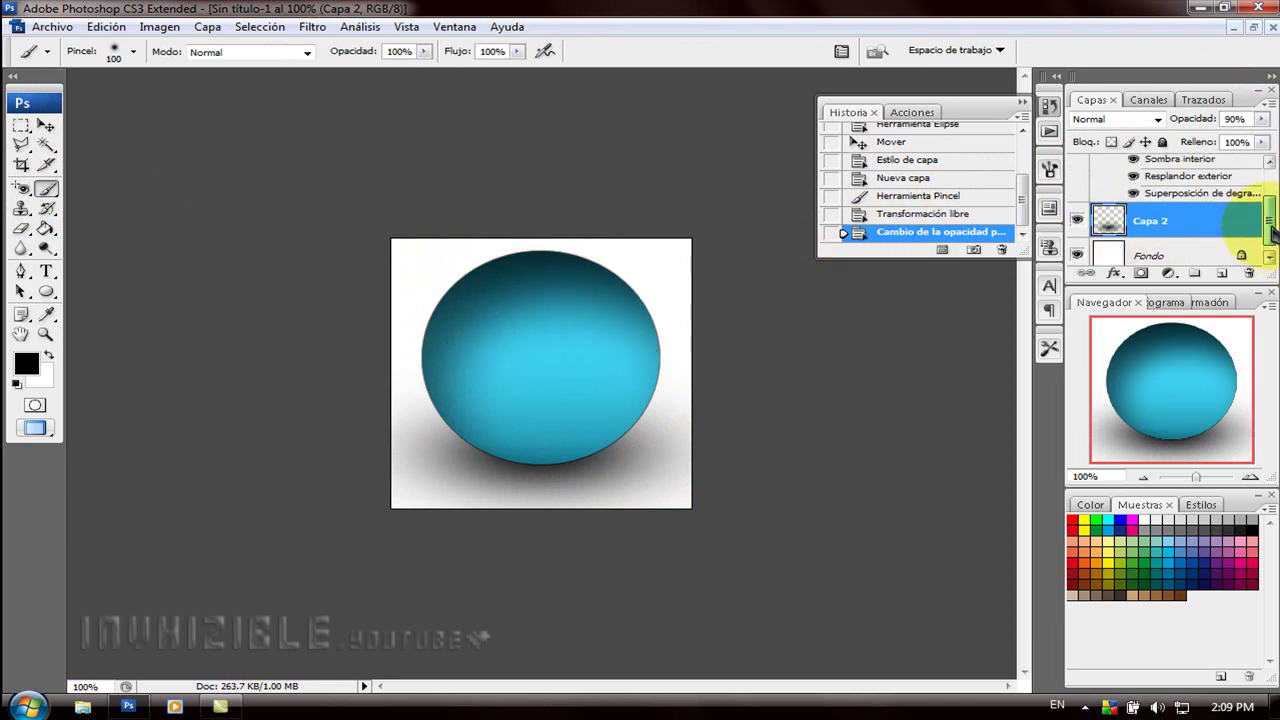
pyautogui.click(1198, 172)
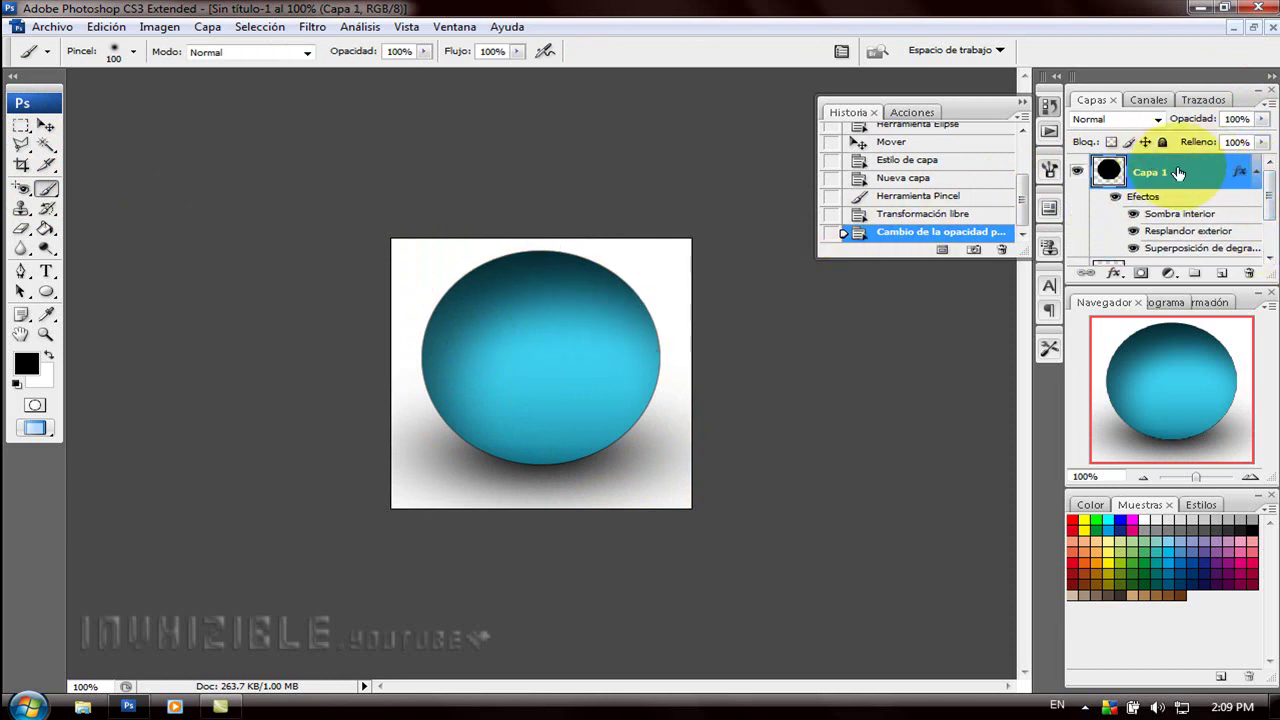
# Add empty layer Capa 3 and resize the brush to 36 px, then 19 px
pyautogui.click(1224, 276)
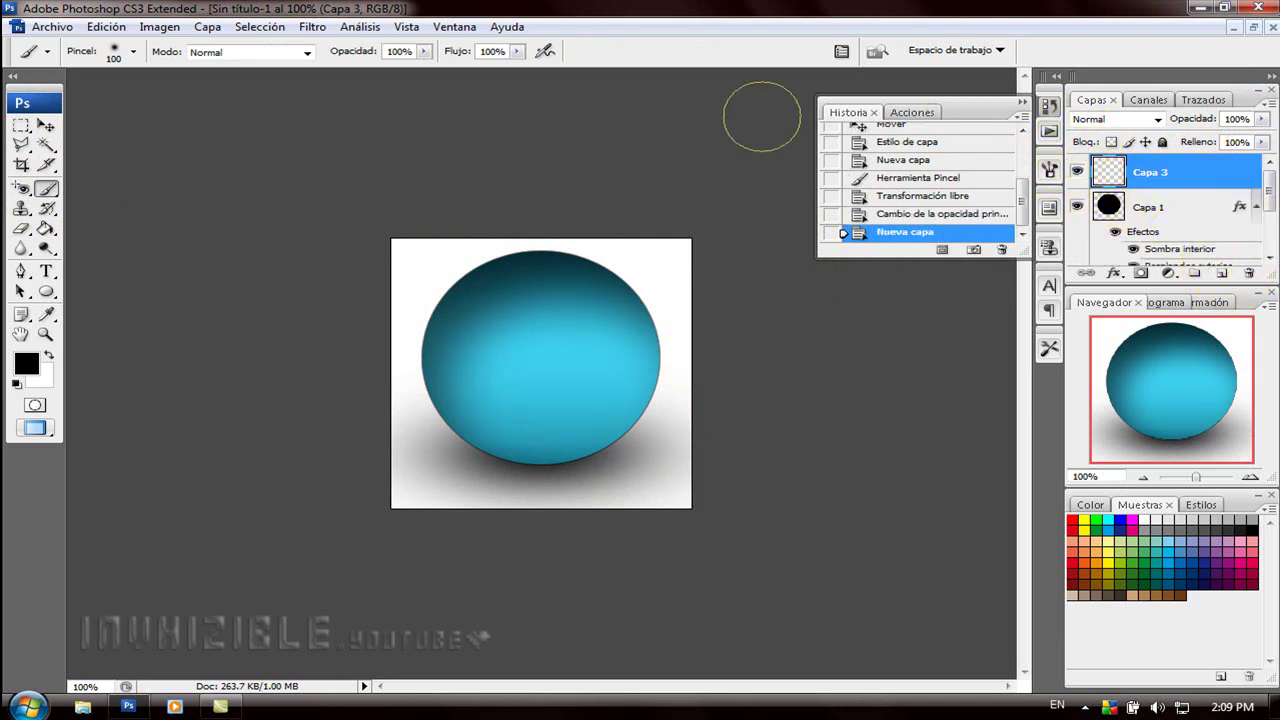
pyautogui.click(133, 52)
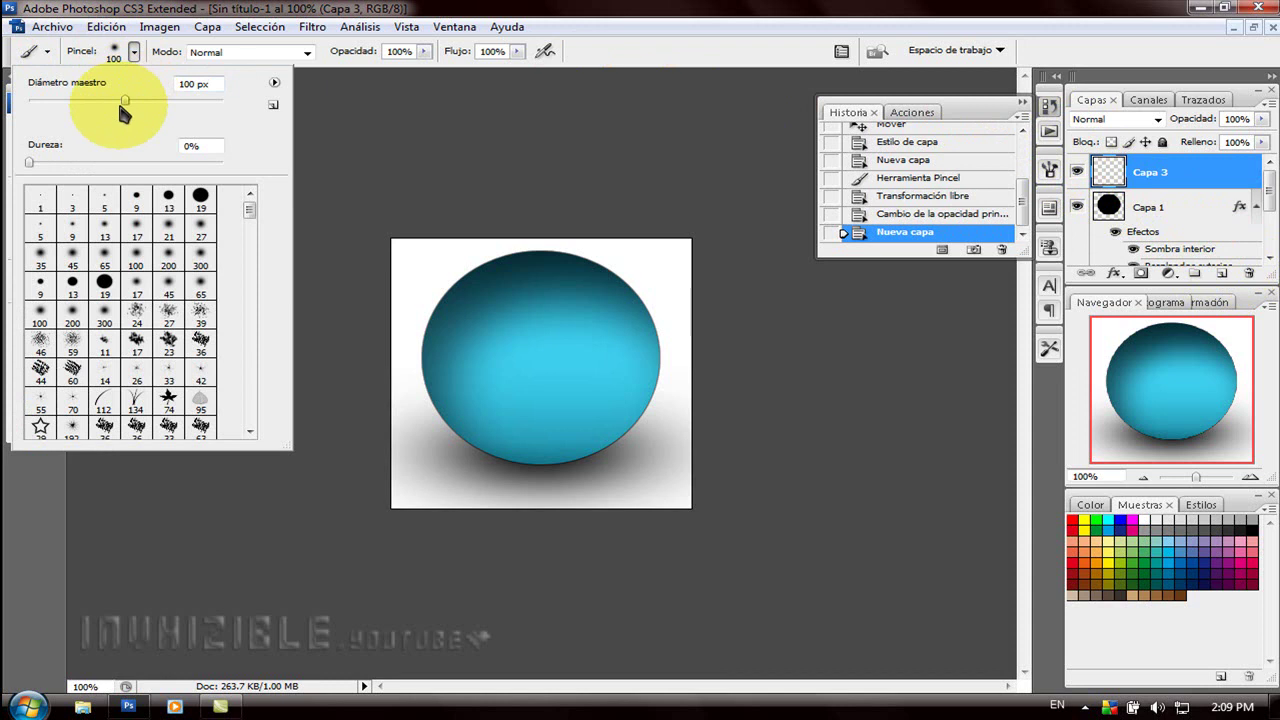
pyautogui.moveTo(117, 99); pyautogui.dragTo(50, 99)
pyautogui.click(607, 30)
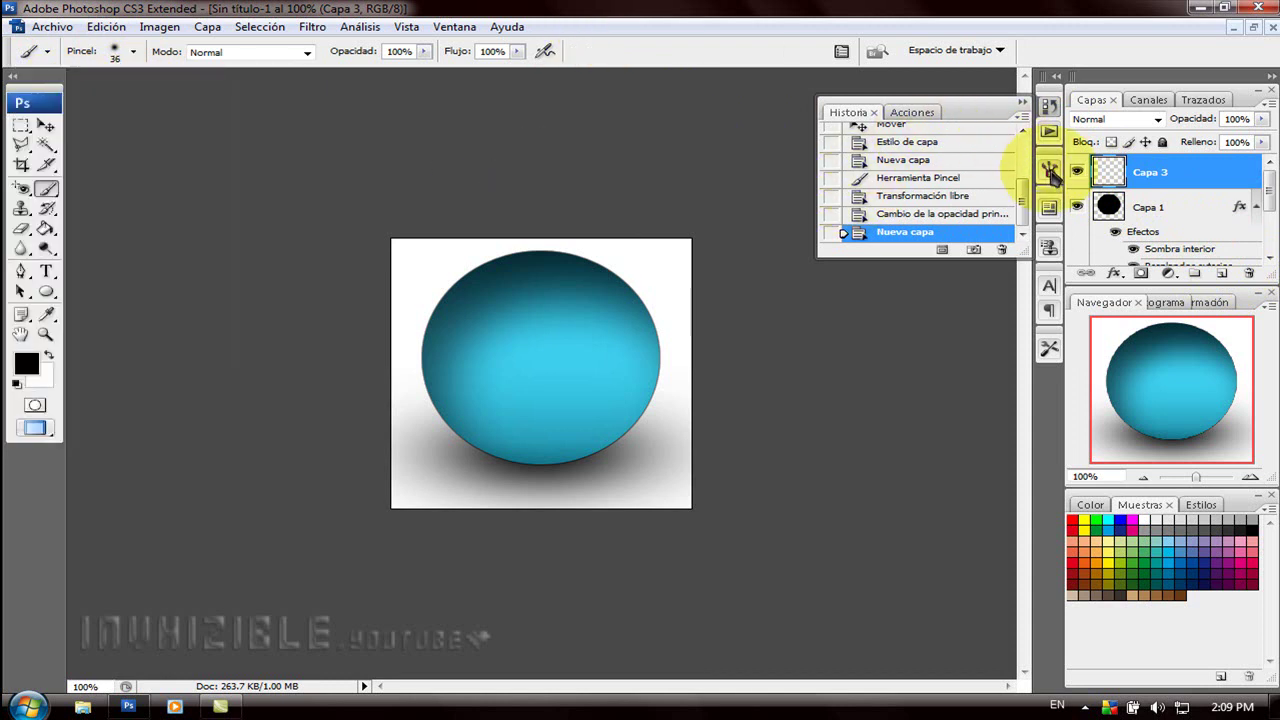
pyautogui.click(1050, 172)
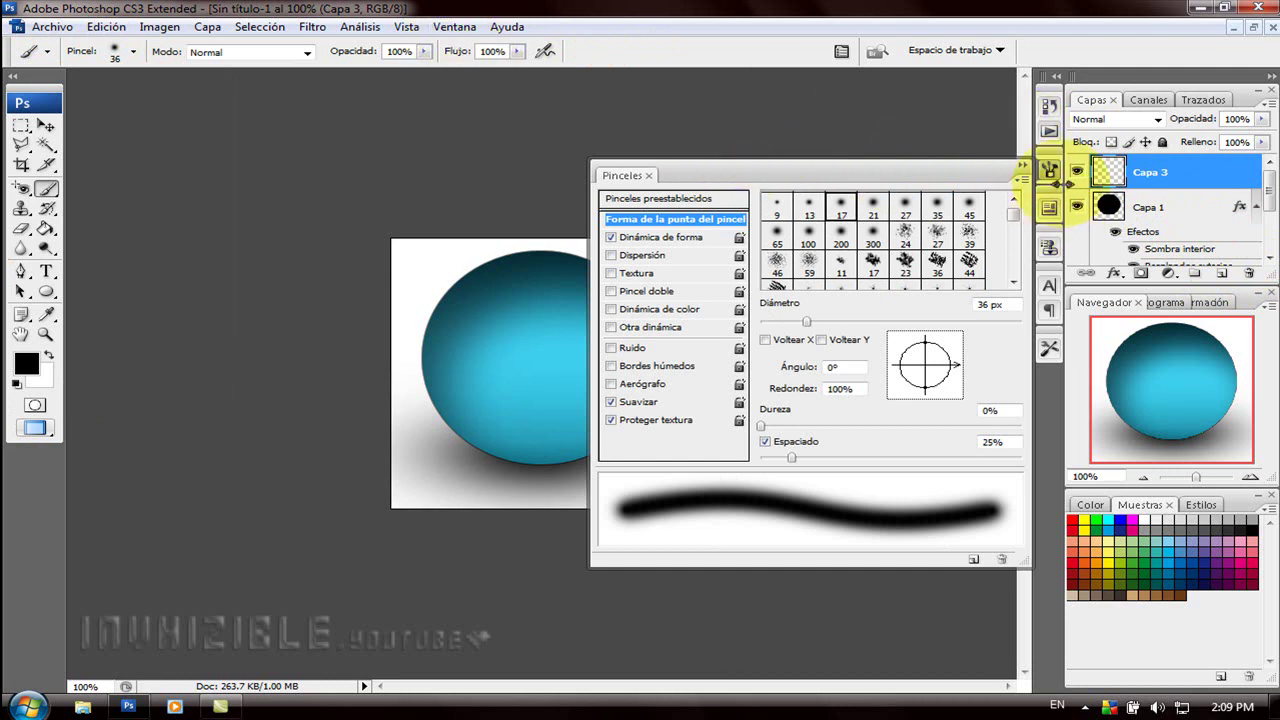
pyautogui.click(450, 27)
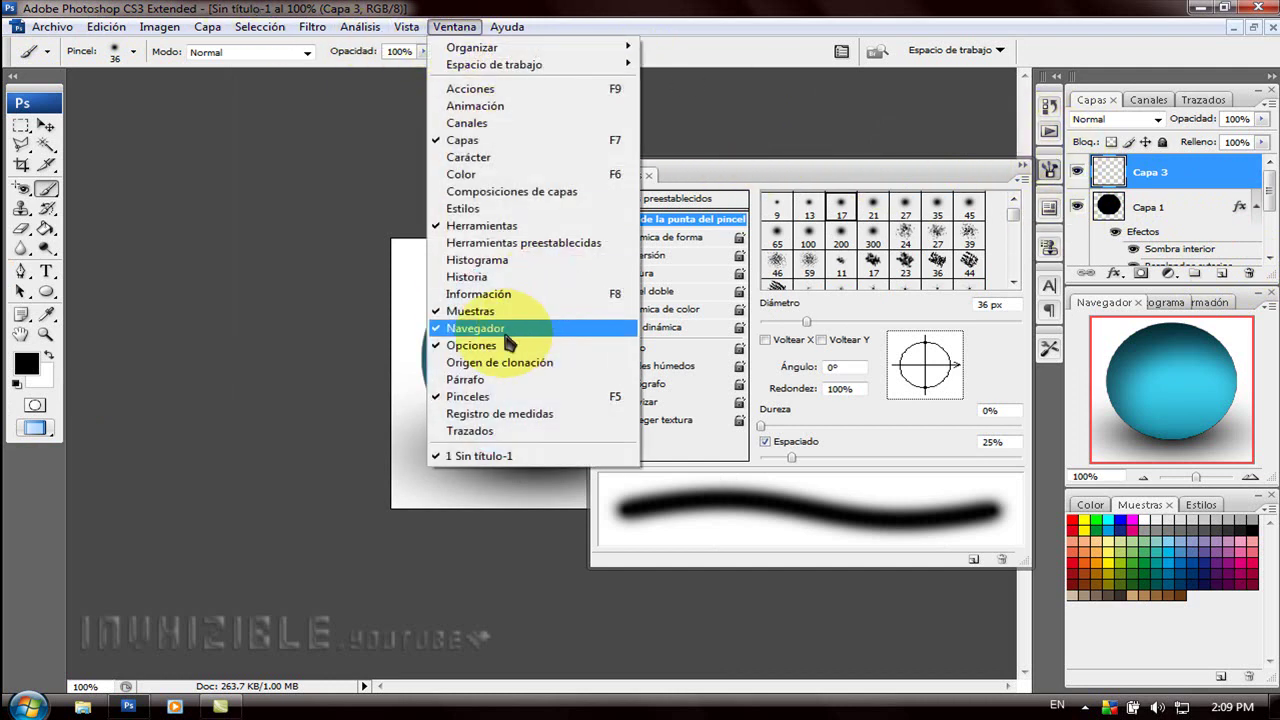
pyautogui.click(900, 186)
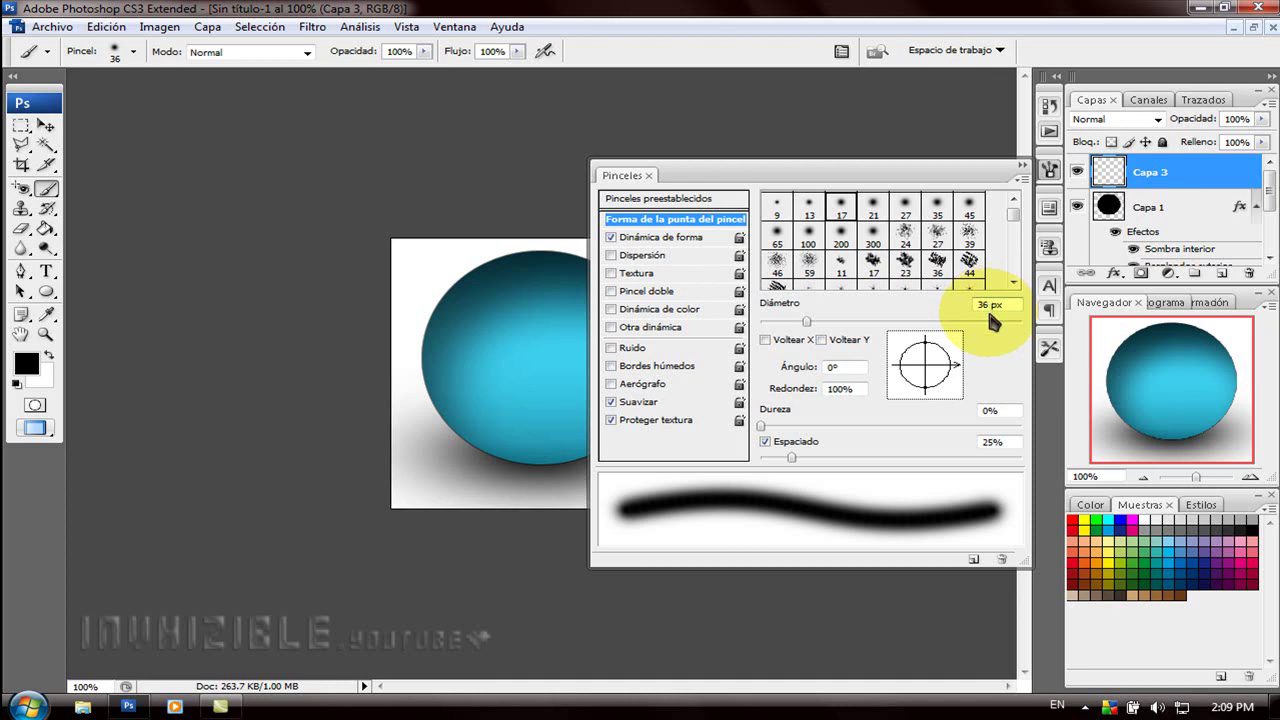
pyautogui.moveTo(806, 321); pyautogui.dragTo(795, 321)
pyautogui.click(1020, 166)
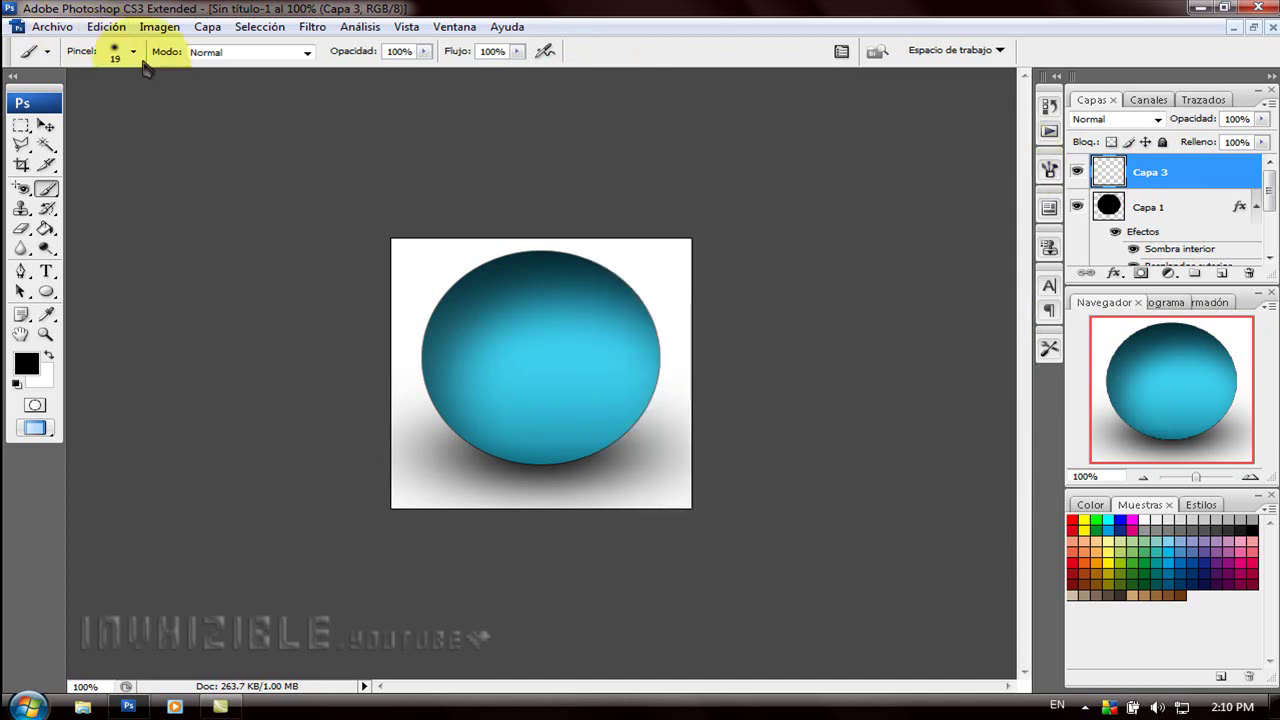
# Pick the soft 14 px brush with Shape Dynamics and 1000% Both Axes Scattering, Count 2
pyautogui.click(133, 51)
pyautogui.moveTo(249, 200); pyautogui.dragTo(250, 375)
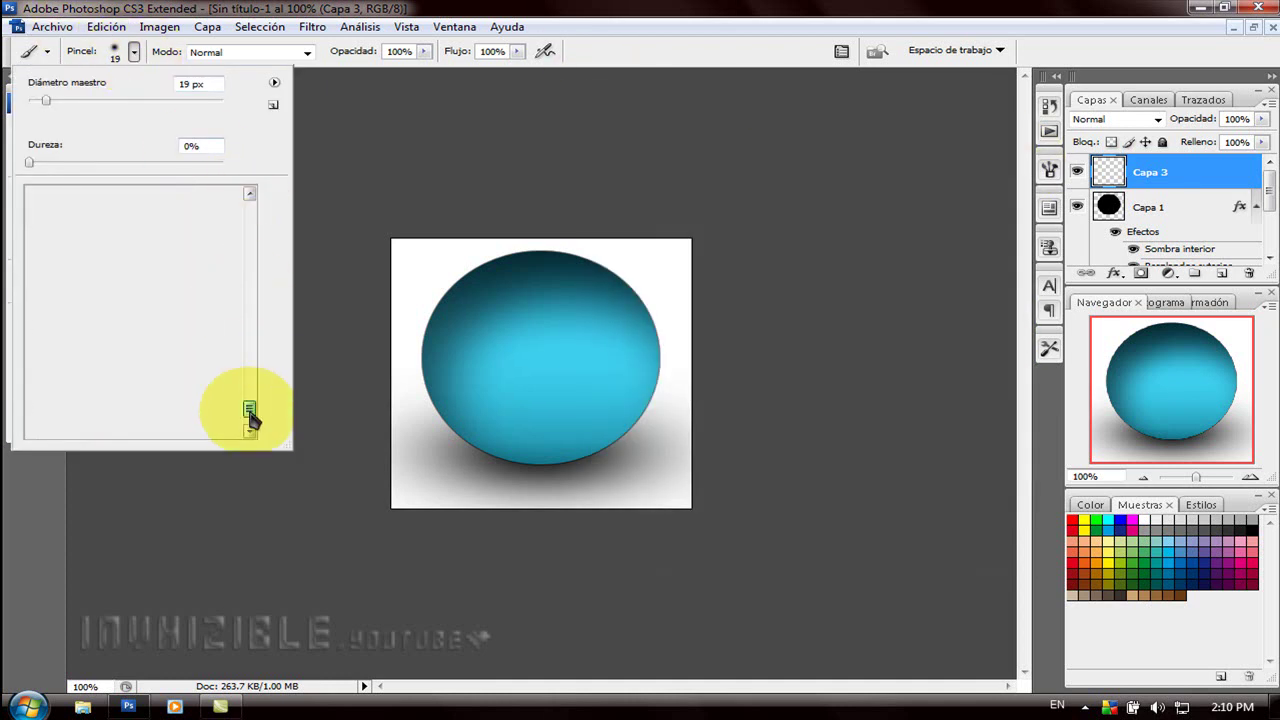
pyautogui.click(136, 338)
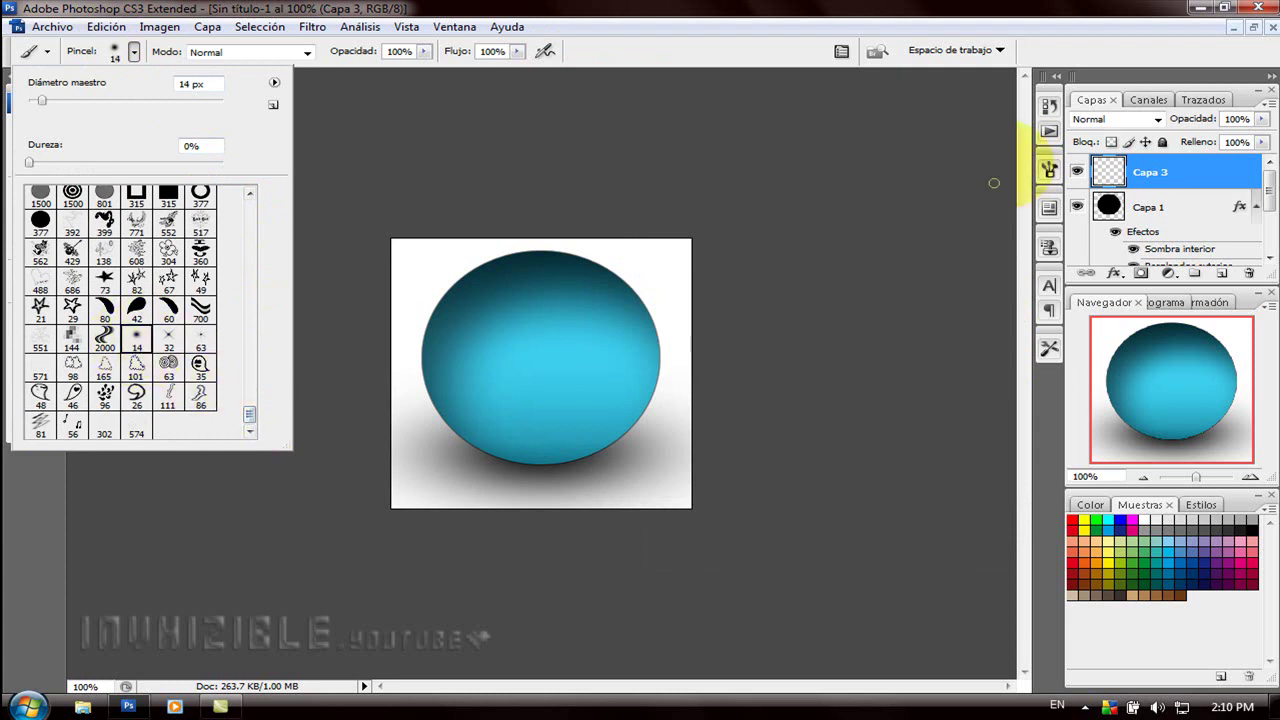
pyautogui.click(1049, 105)
pyautogui.click(1049, 169)
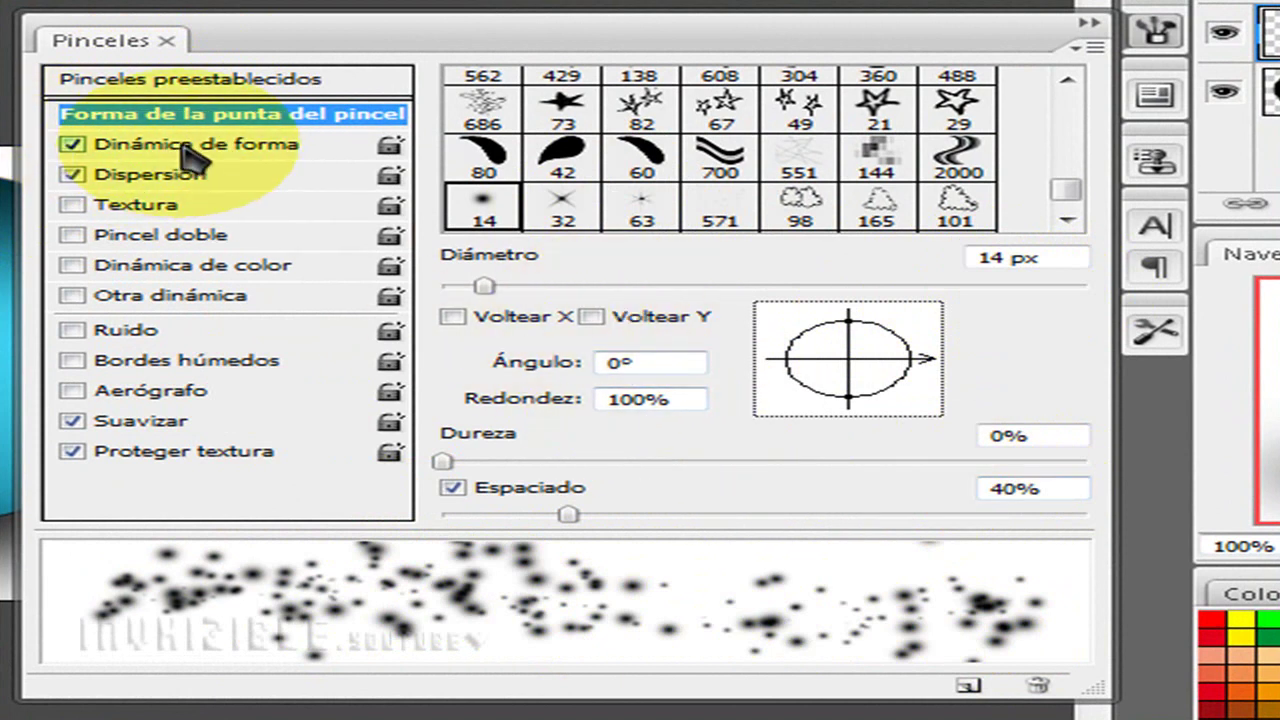
pyautogui.click(190, 148)
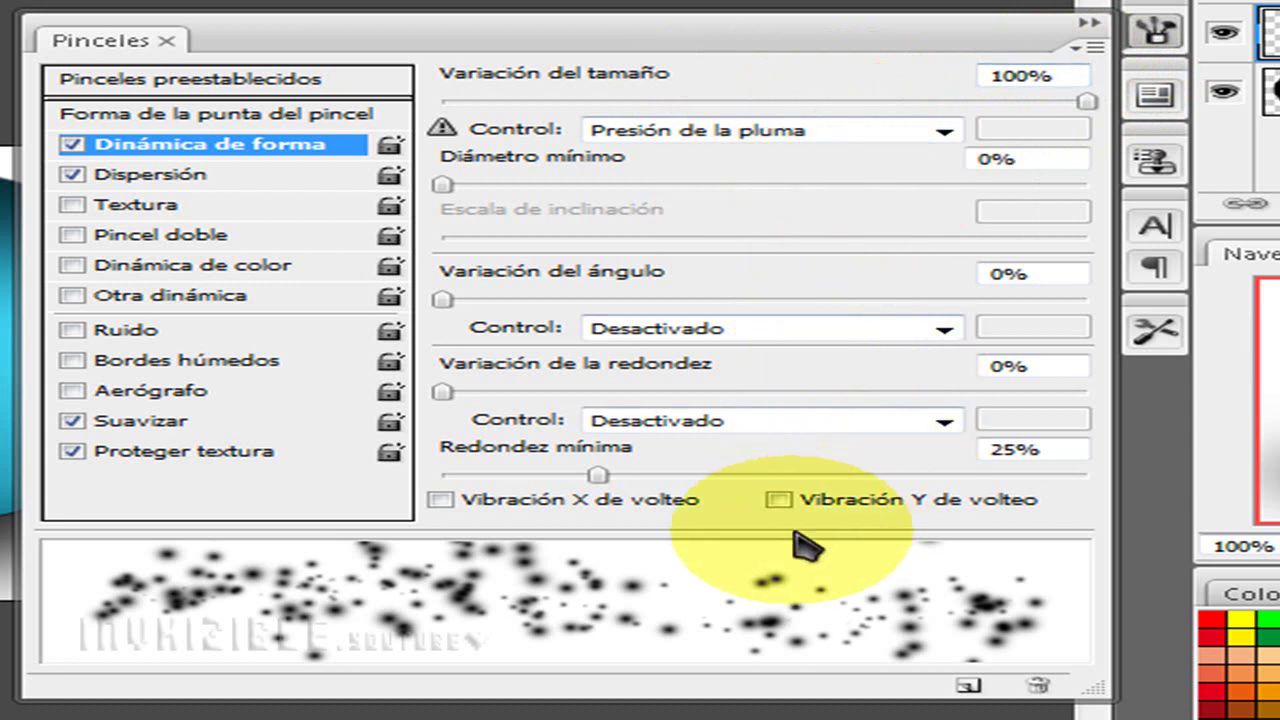
pyautogui.click(175, 178)
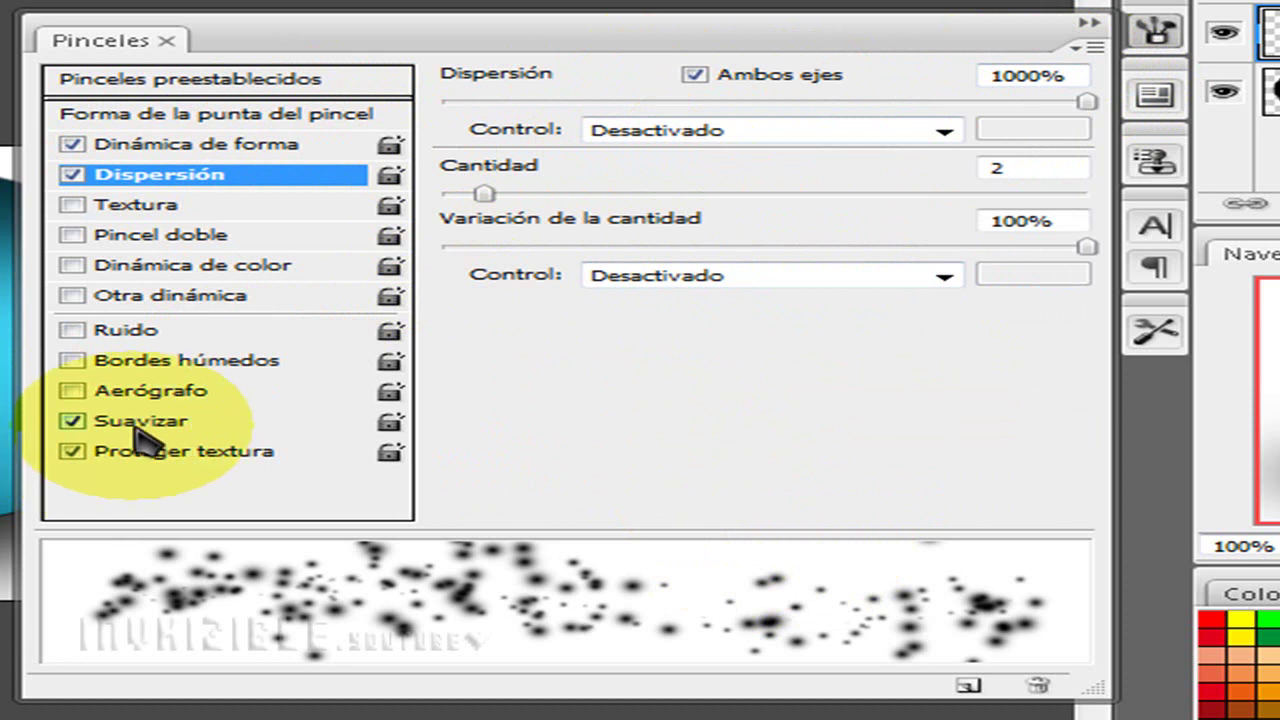
# Save the scattered 14 px brush as a new brush preset
pyautogui.click(966, 688)
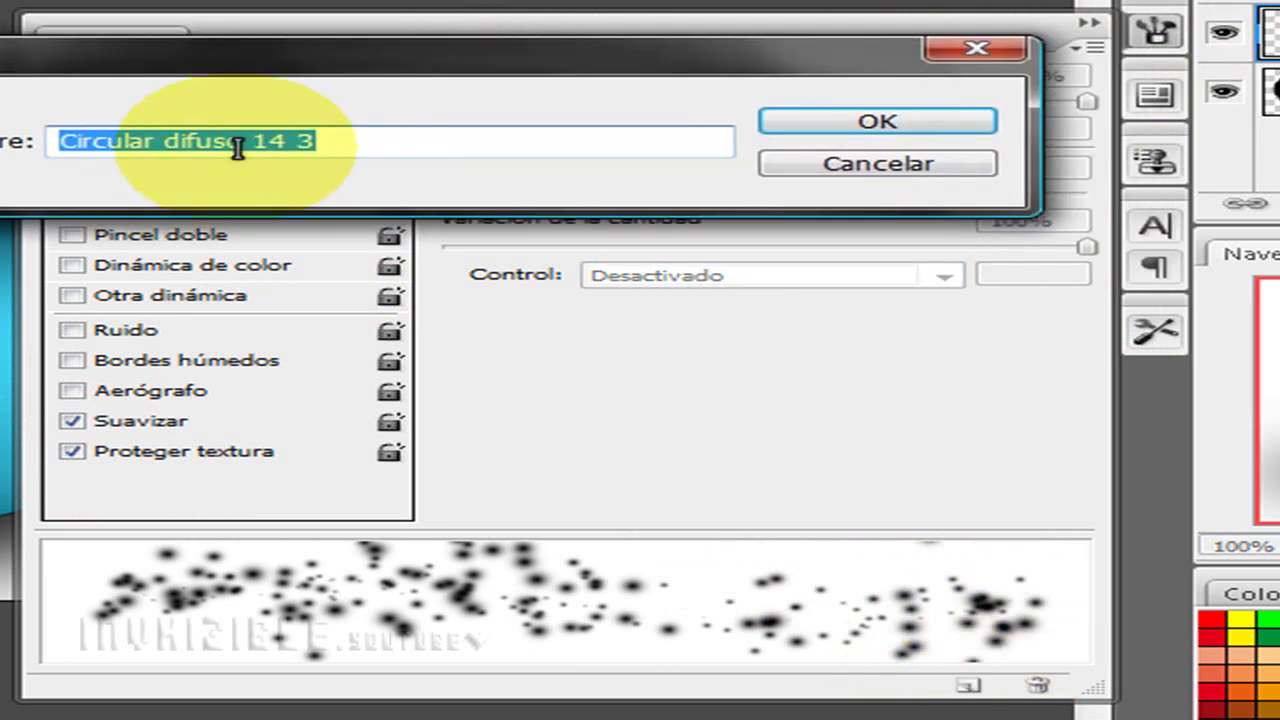
pyautogui.click(828, 128)
pyautogui.click(131, 53)
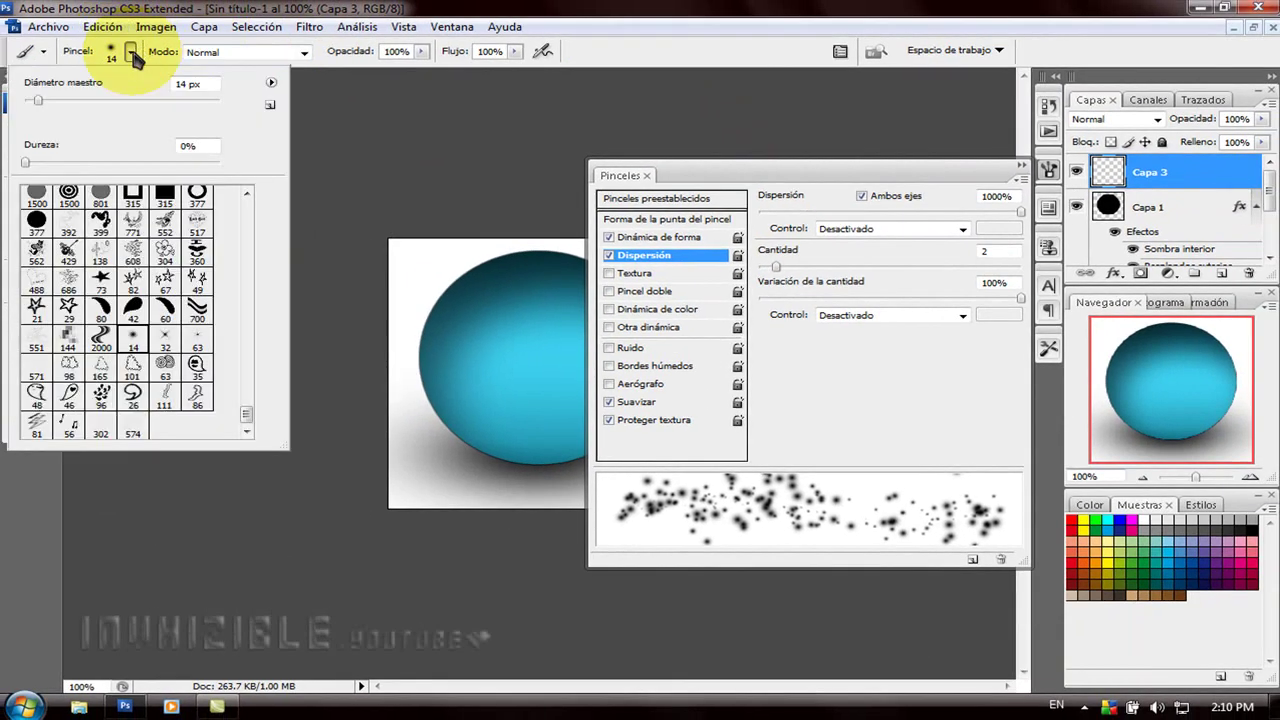
pyautogui.click(787, 12)
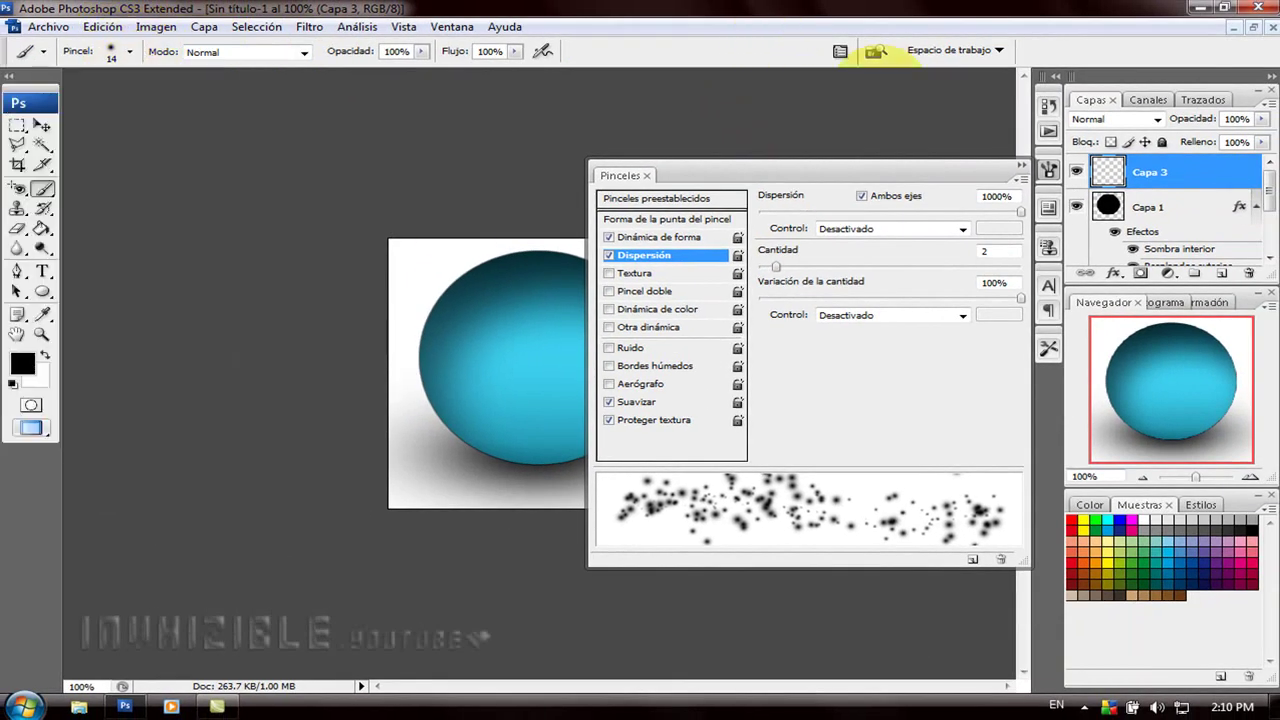
pyautogui.click(1020, 165)
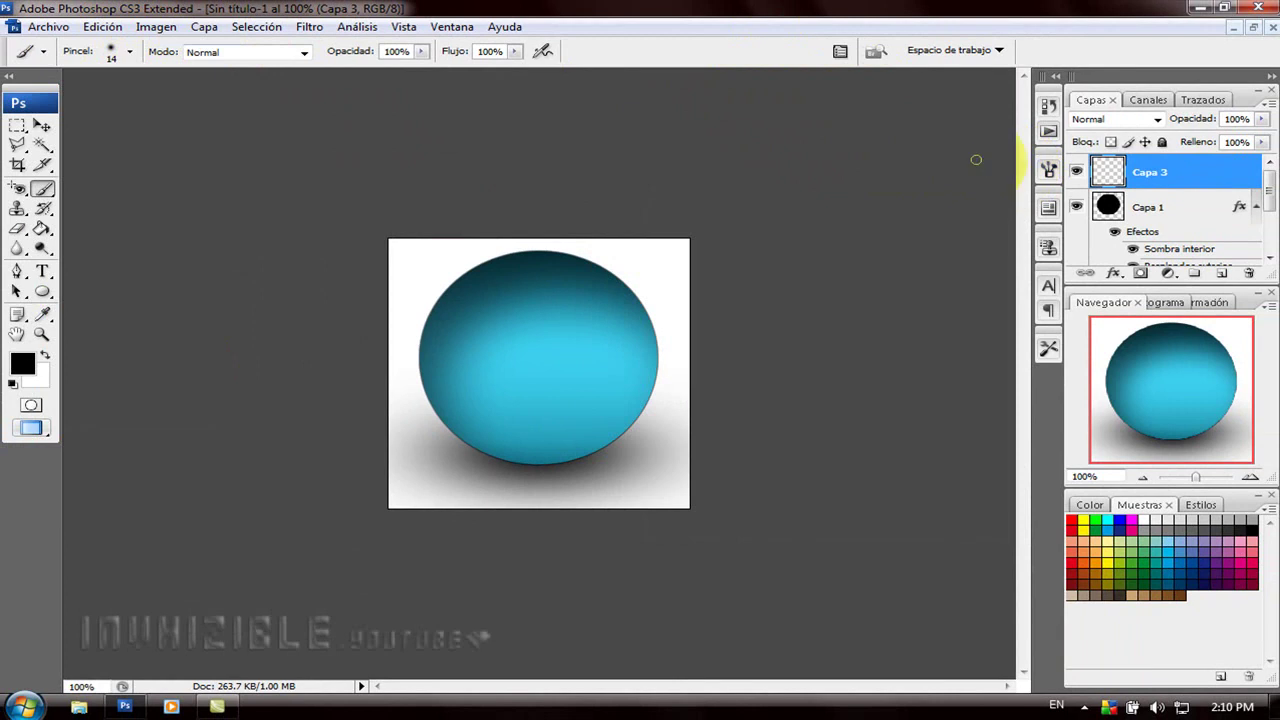
# Paint white sparkles across the sphere on Capa 3 and erase the excess
pyautogui.click(44, 355)
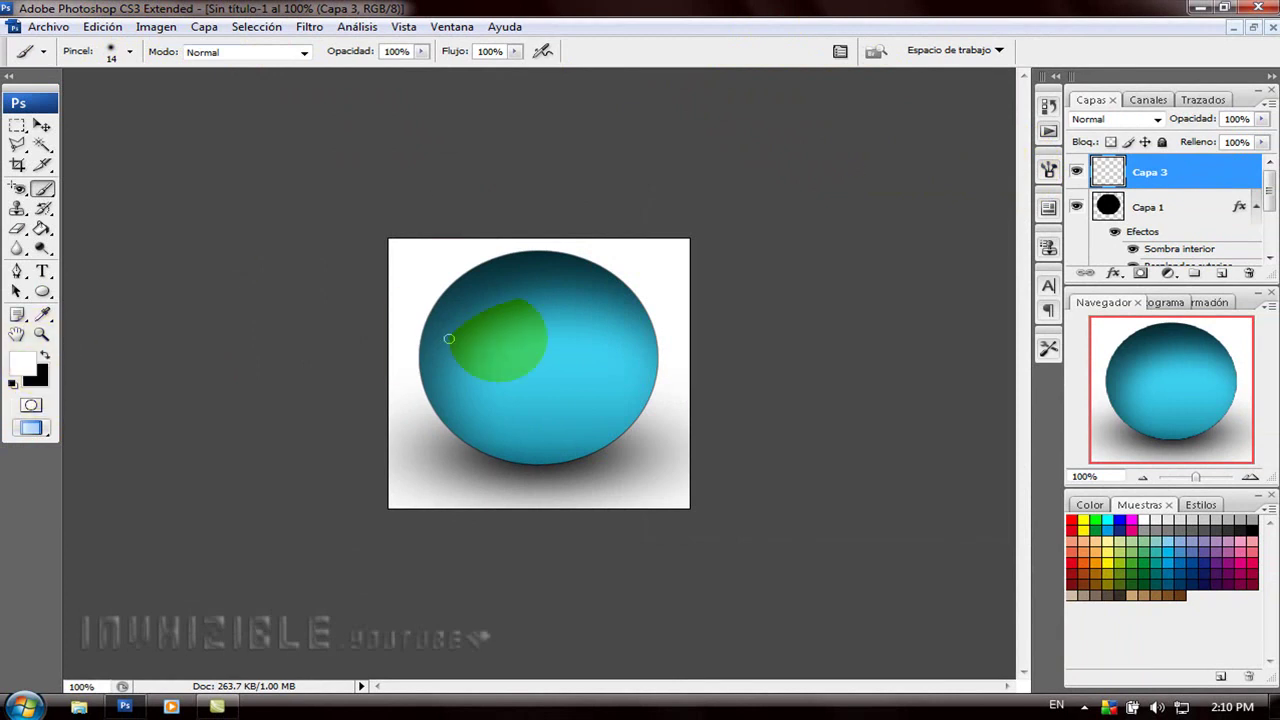
pyautogui.moveTo(505, 300)
pyautogui.mouseDown()
pyautogui.moveTo(462, 314)
pyautogui.moveTo(586, 414)
pyautogui.mouseUp()
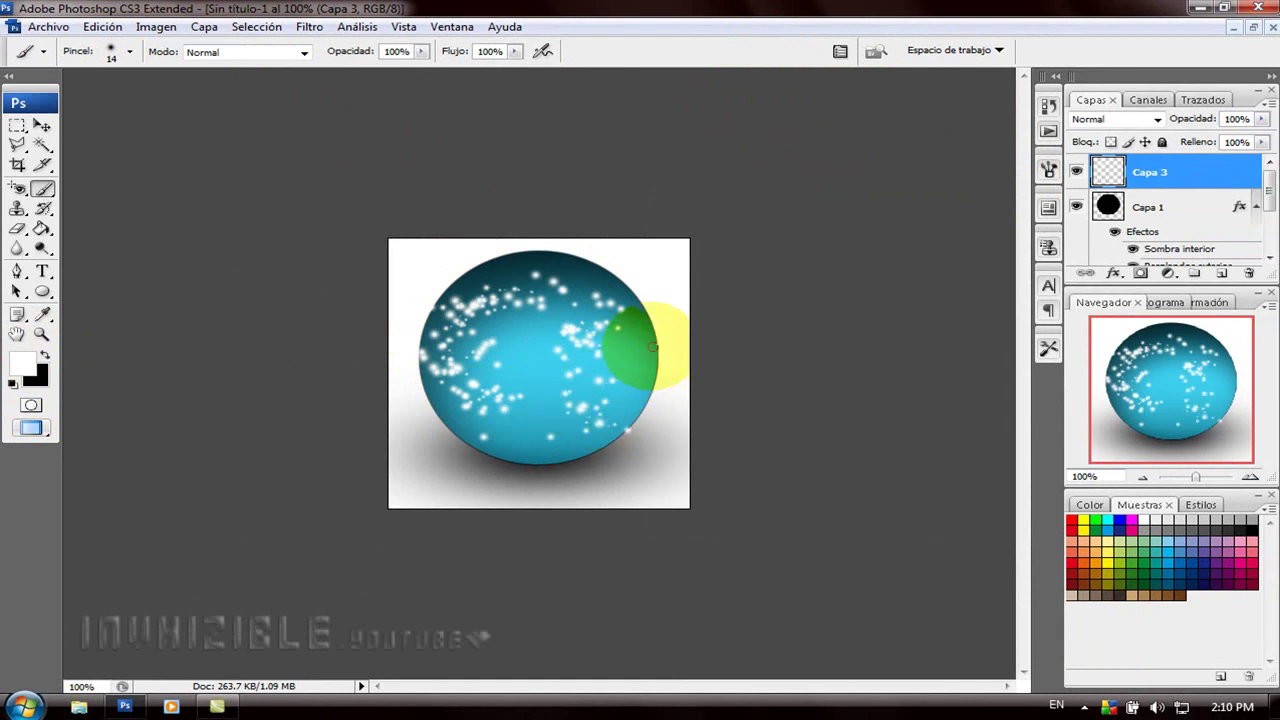
pyautogui.moveTo(586, 414)
pyautogui.mouseDown()
pyautogui.moveTo(540, 396)
pyautogui.moveTo(436, 426)
pyautogui.mouseUp()
pyautogui.click(17, 228)
pyautogui.click(622, 470)
pyautogui.moveTo(622, 470)
pyautogui.mouseDown()
pyautogui.moveTo(633, 431)
pyautogui.moveTo(388, 334)
pyautogui.moveTo(428, 286)
pyautogui.mouseUp()
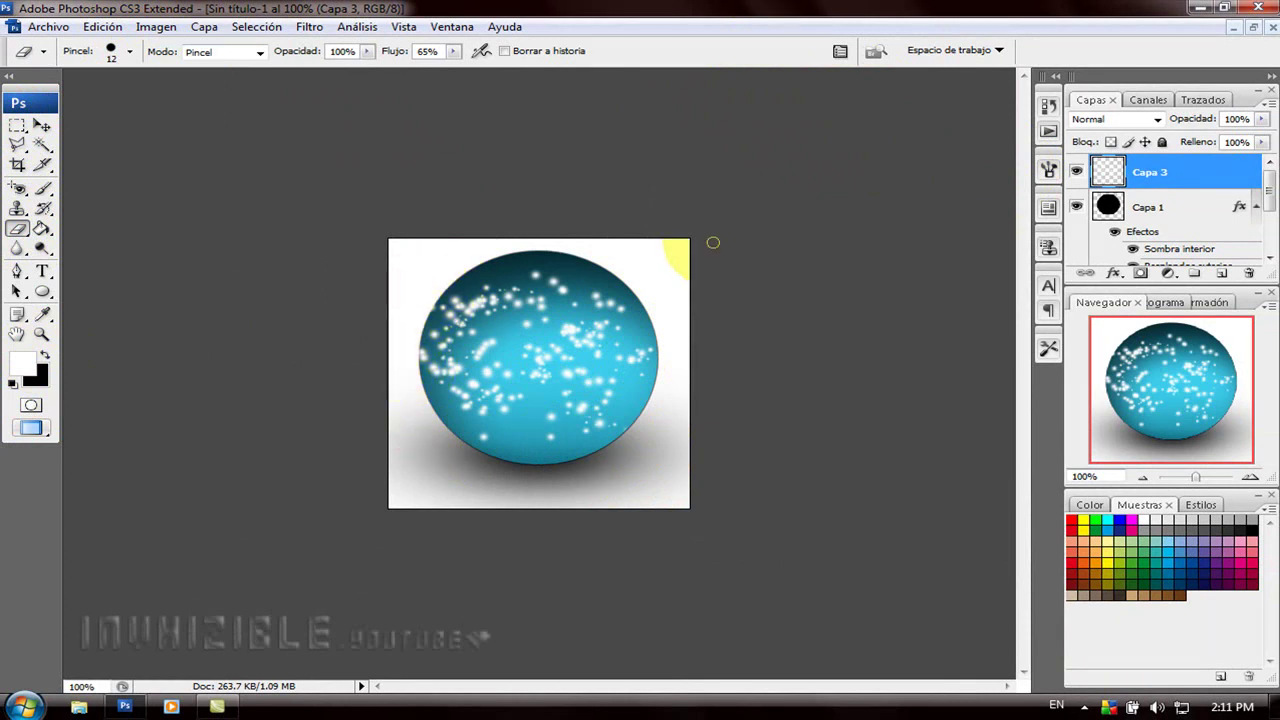
# Set Capa 3 to Superponer (Overlay) blending, duplicate it, and reselect the original
pyautogui.click(1101, 173)
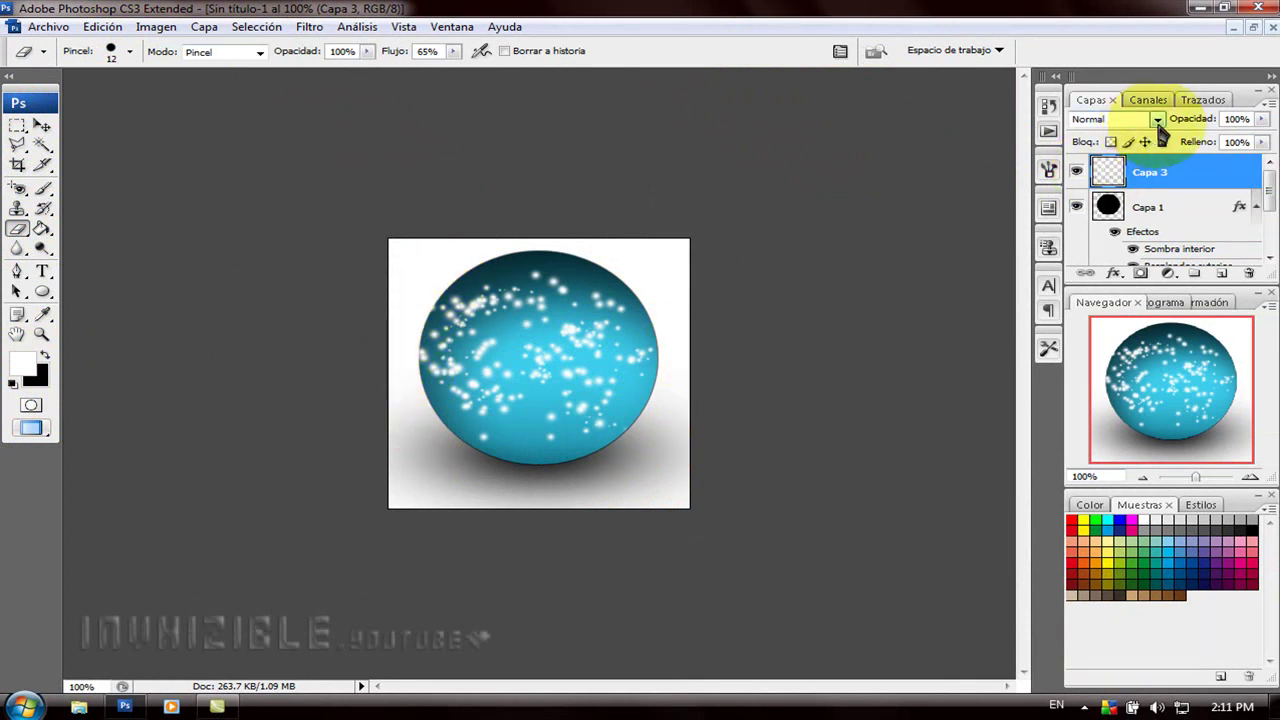
pyautogui.click(1157, 120)
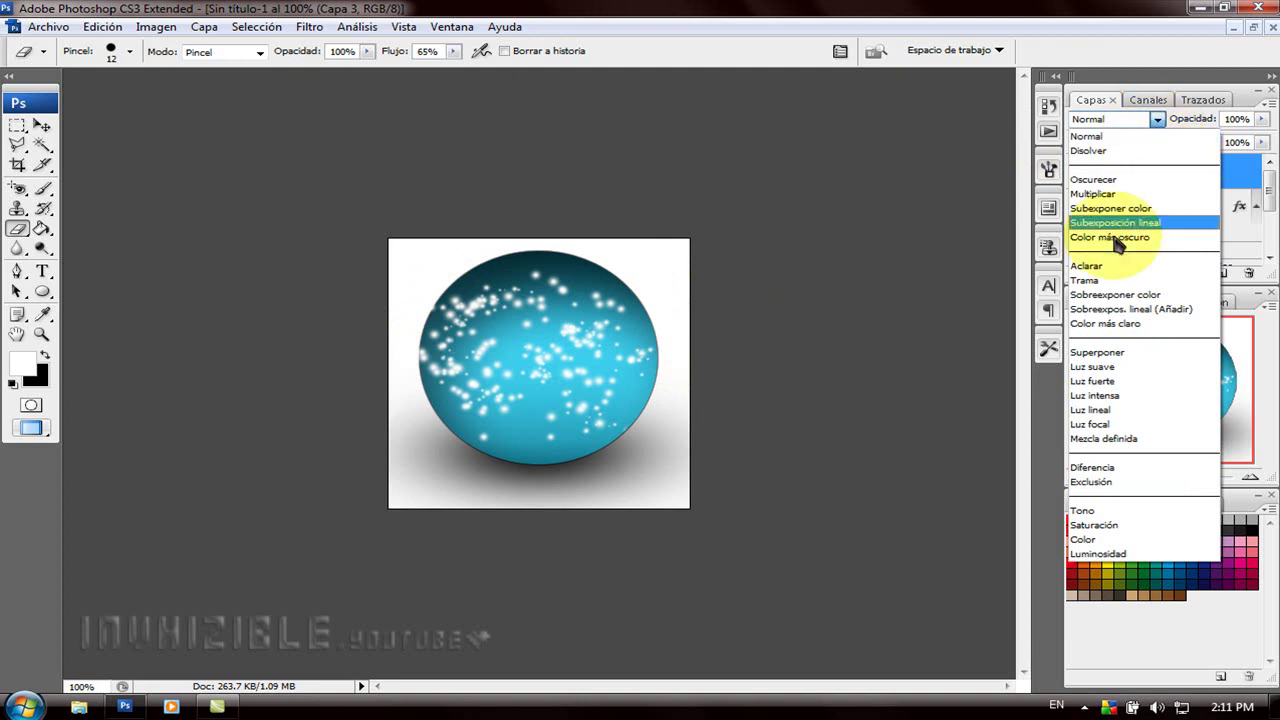
pyautogui.click(1097, 352)
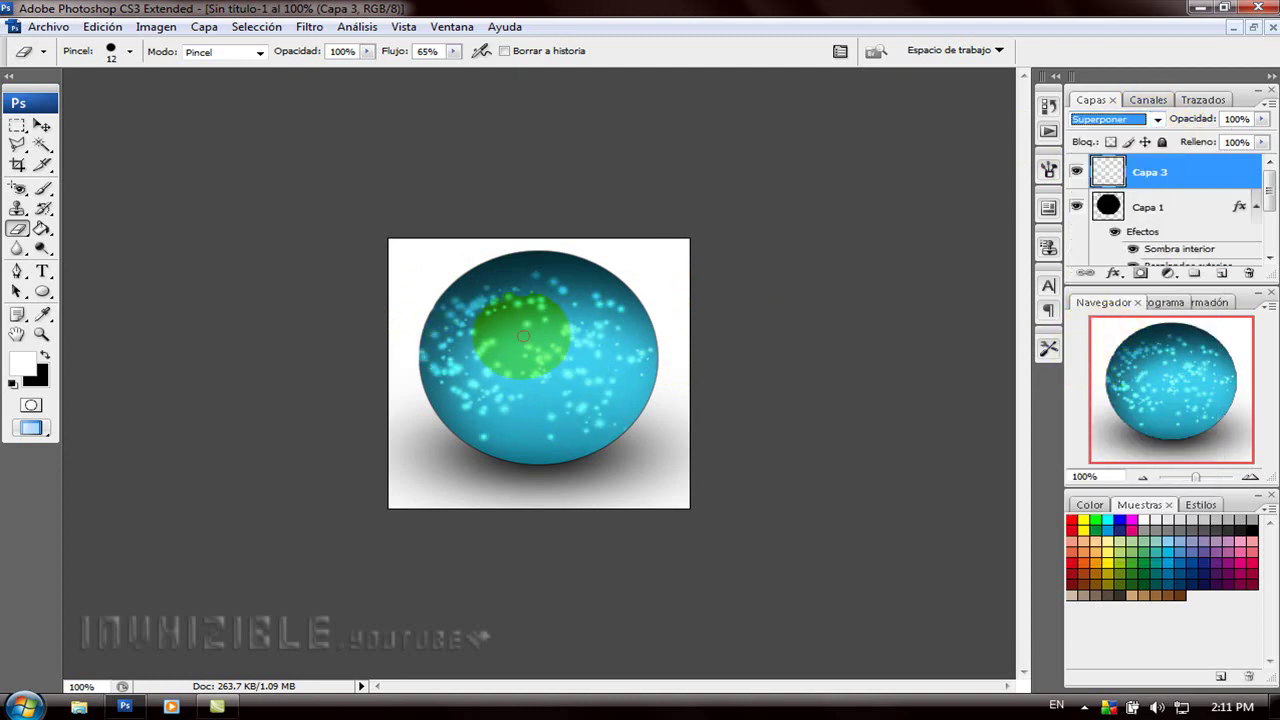
pyautogui.moveTo(1200, 174); pyautogui.dragTo(1221, 273)
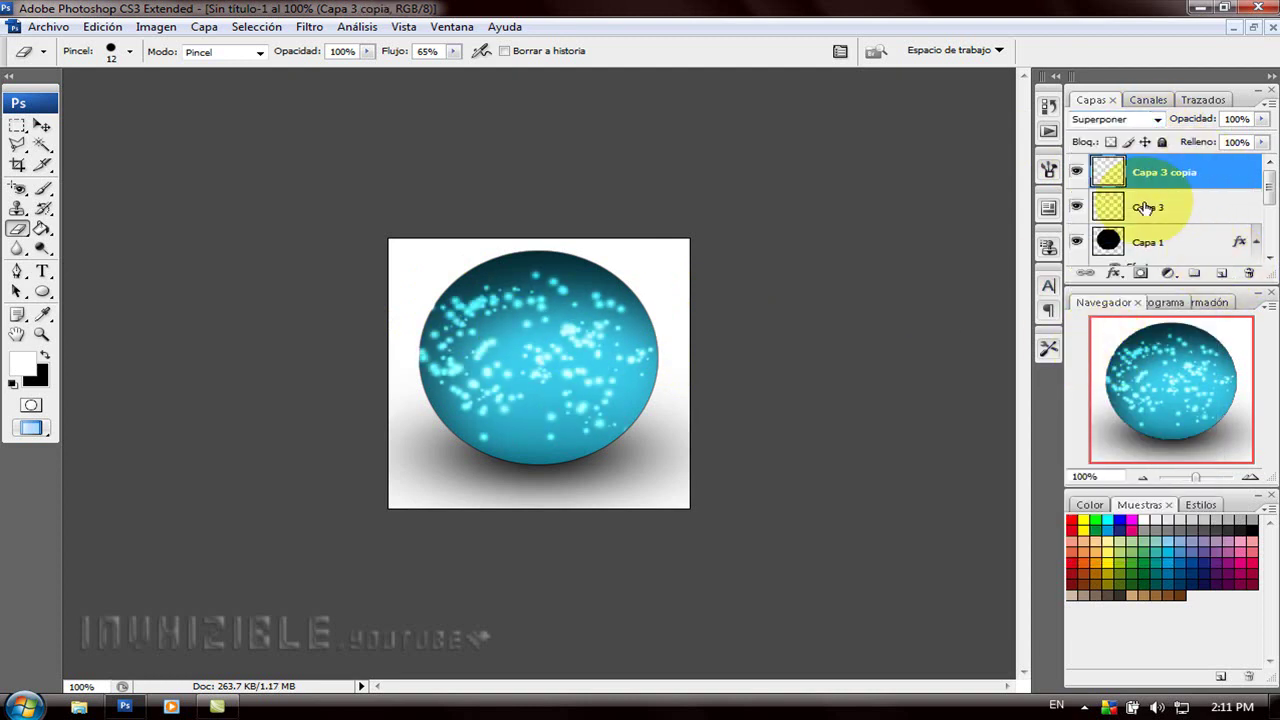
pyautogui.click(1166, 207)
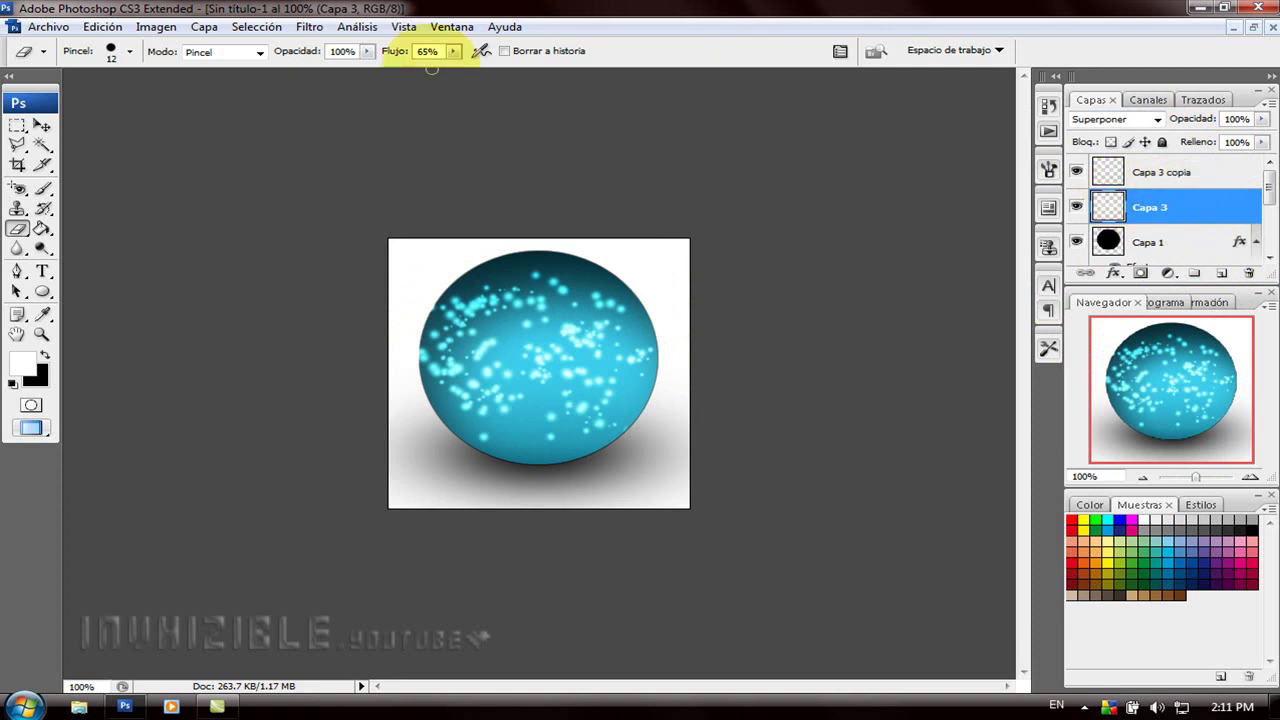
pyautogui.click(312, 27)
pyautogui.moveTo(340, 226)
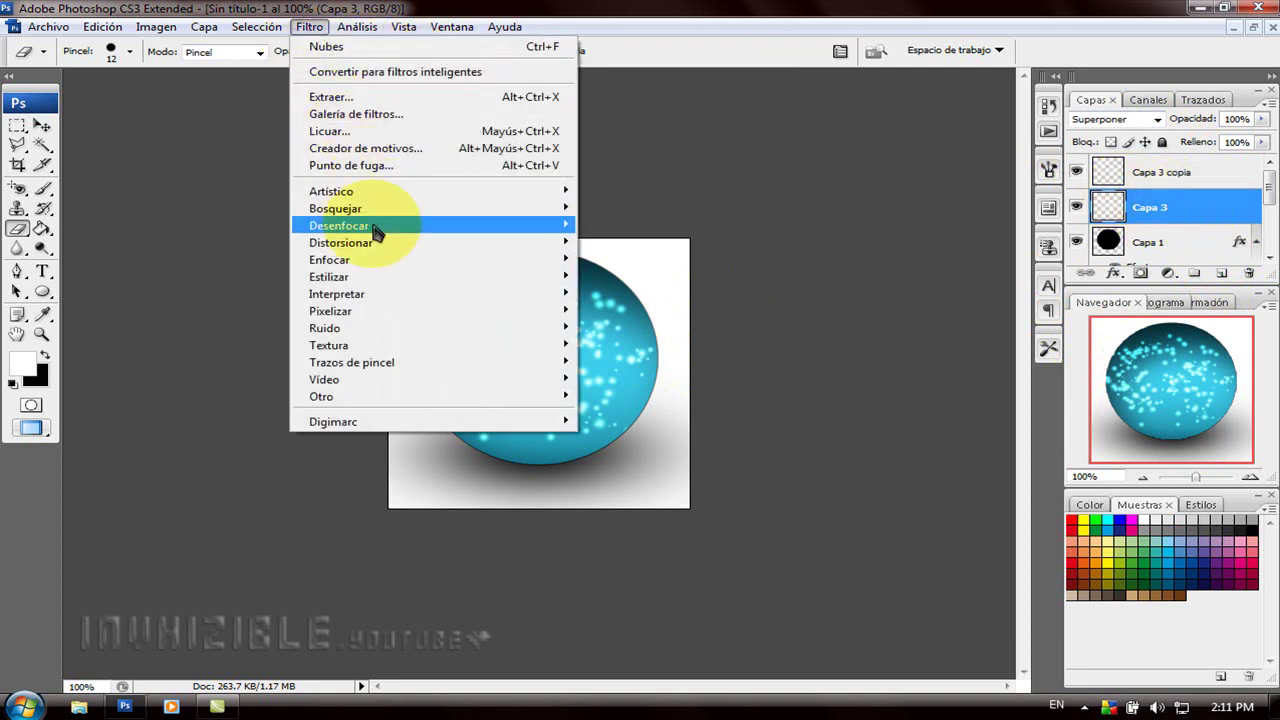
# Apply a Motion Blur at angle 0° and 49 px distance to Capa 3's sparkles
pyautogui.click(706, 296)
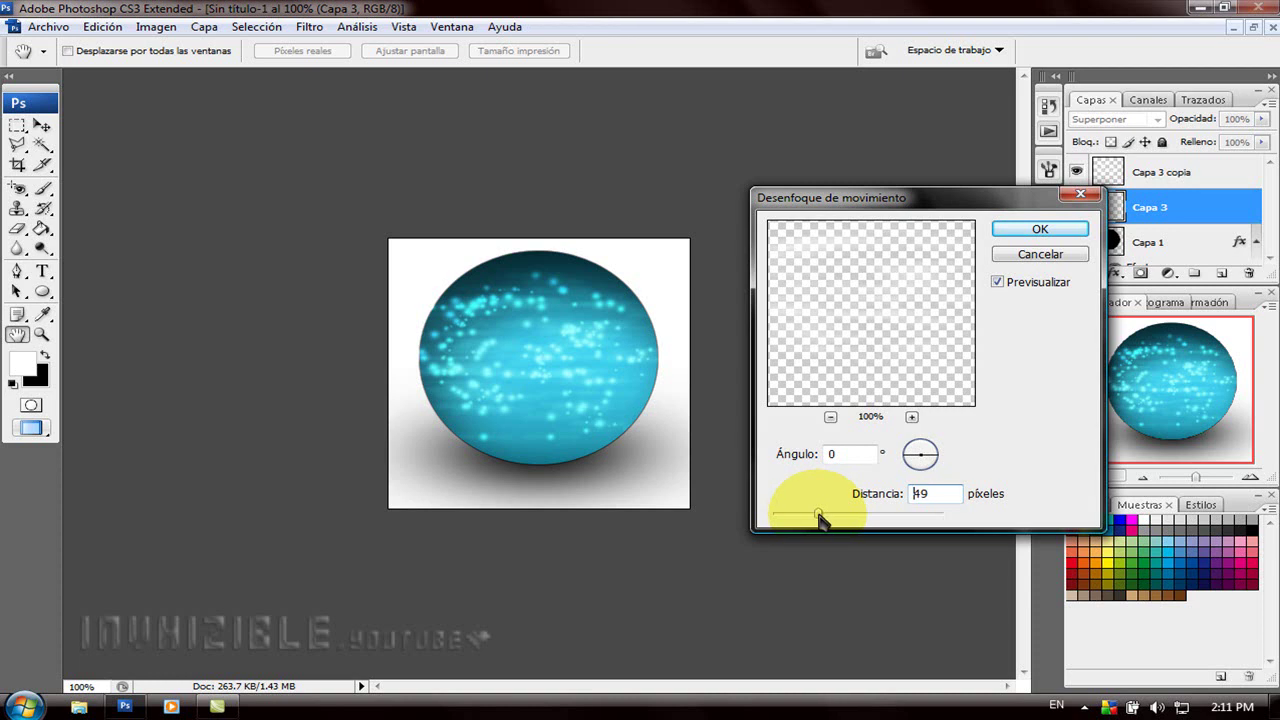
pyautogui.click(1045, 232)
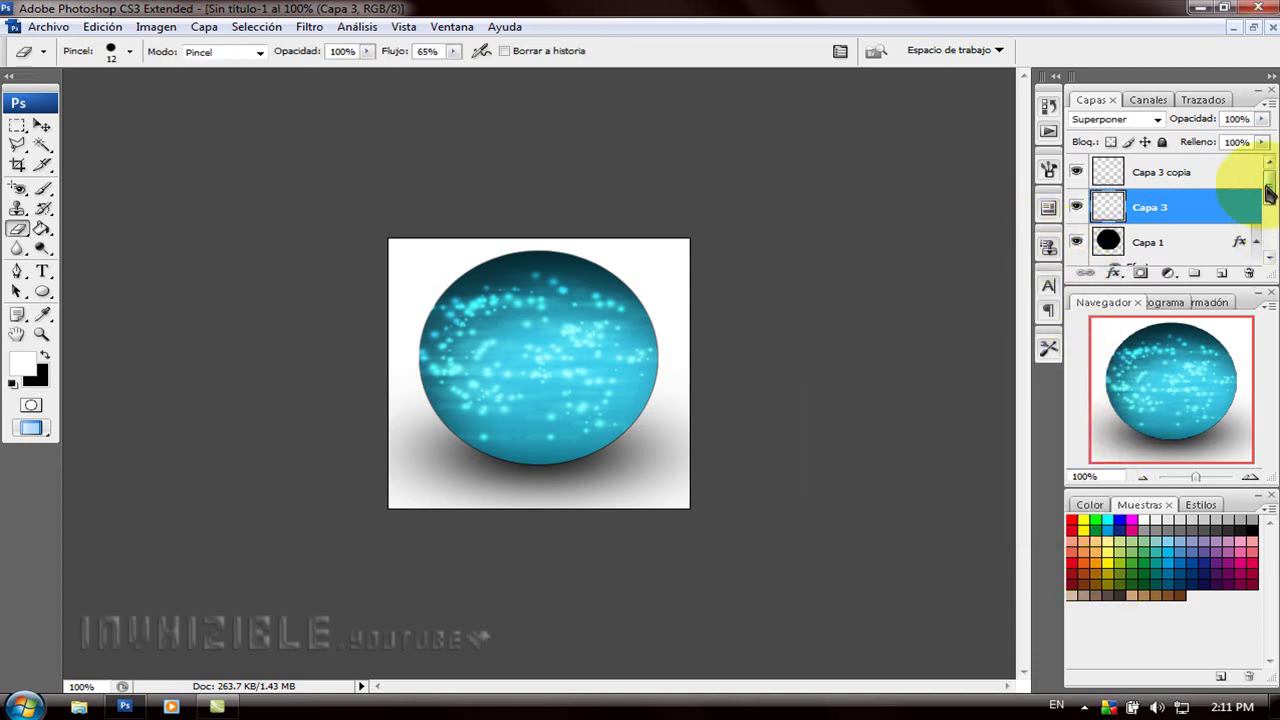
pyautogui.moveTo(1268, 190); pyautogui.dragTo(1268, 205)
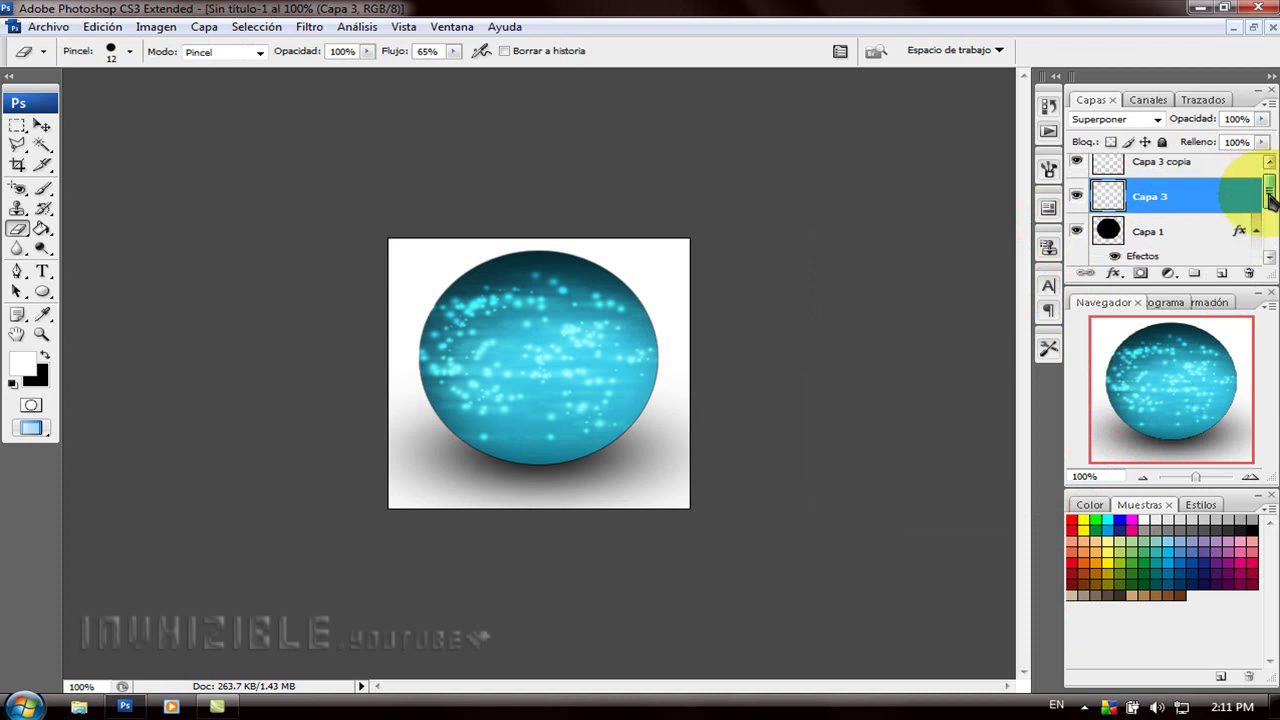
# Select the sphere's circle on Capa 1 and fill it with white on a new layer
pyautogui.click(1184, 205)
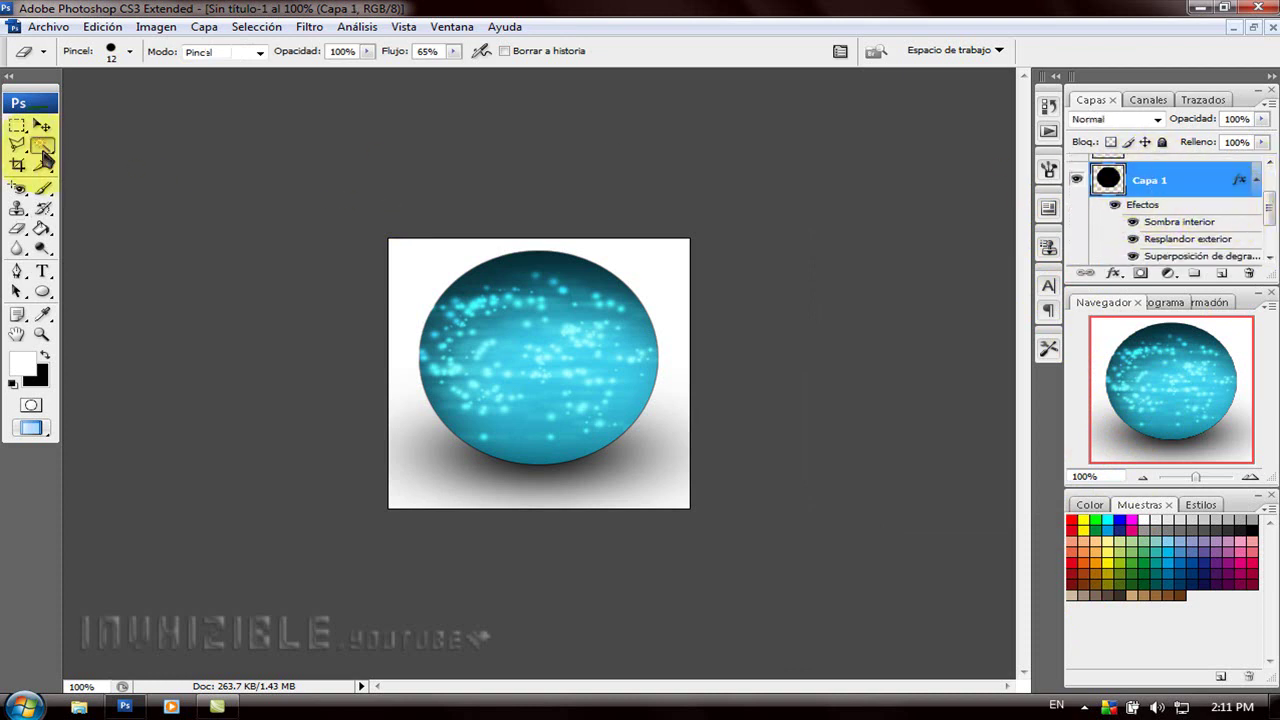
pyautogui.click(42, 145)
pyautogui.click(500, 335)
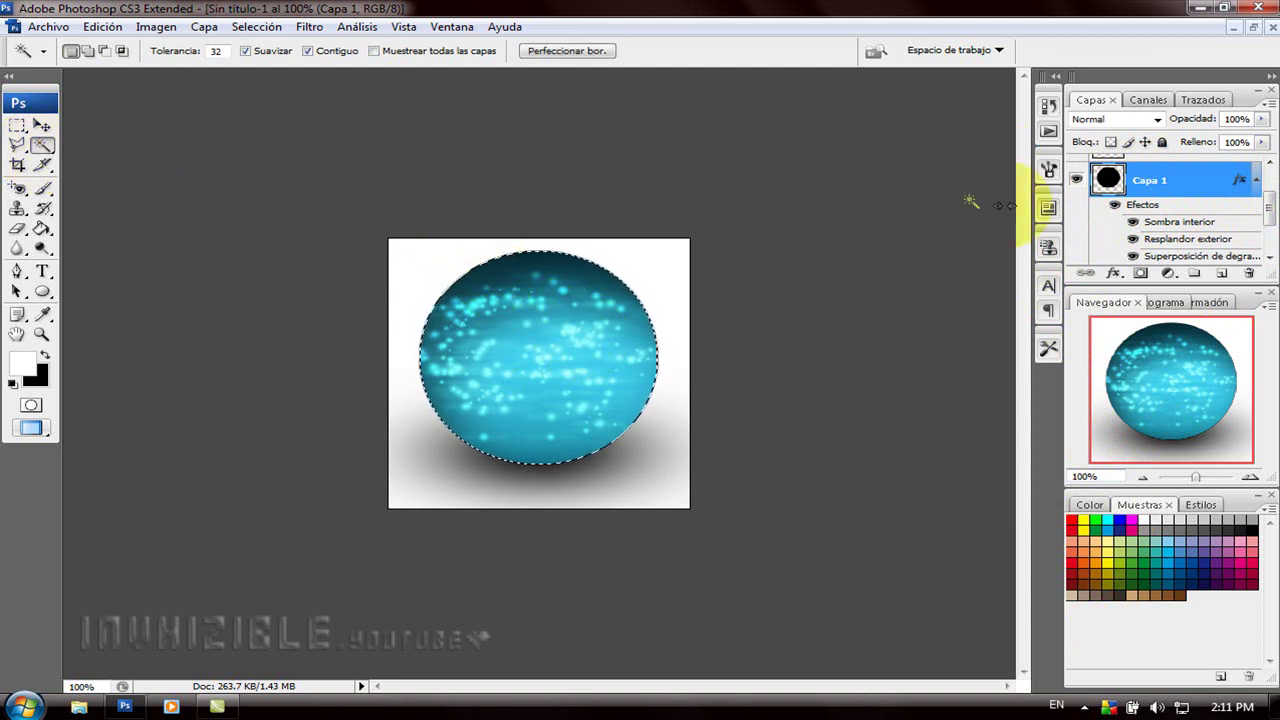
pyautogui.click(1220, 275)
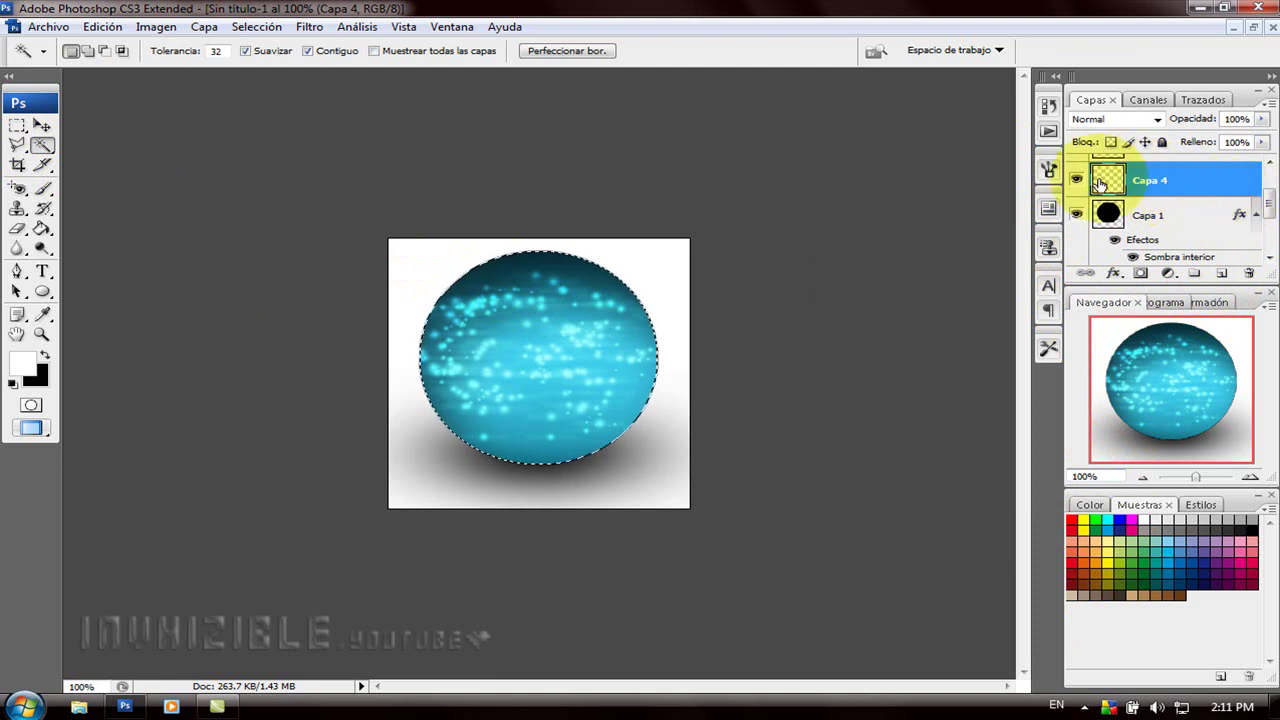
pyautogui.click(44, 229)
pyautogui.click(543, 288)
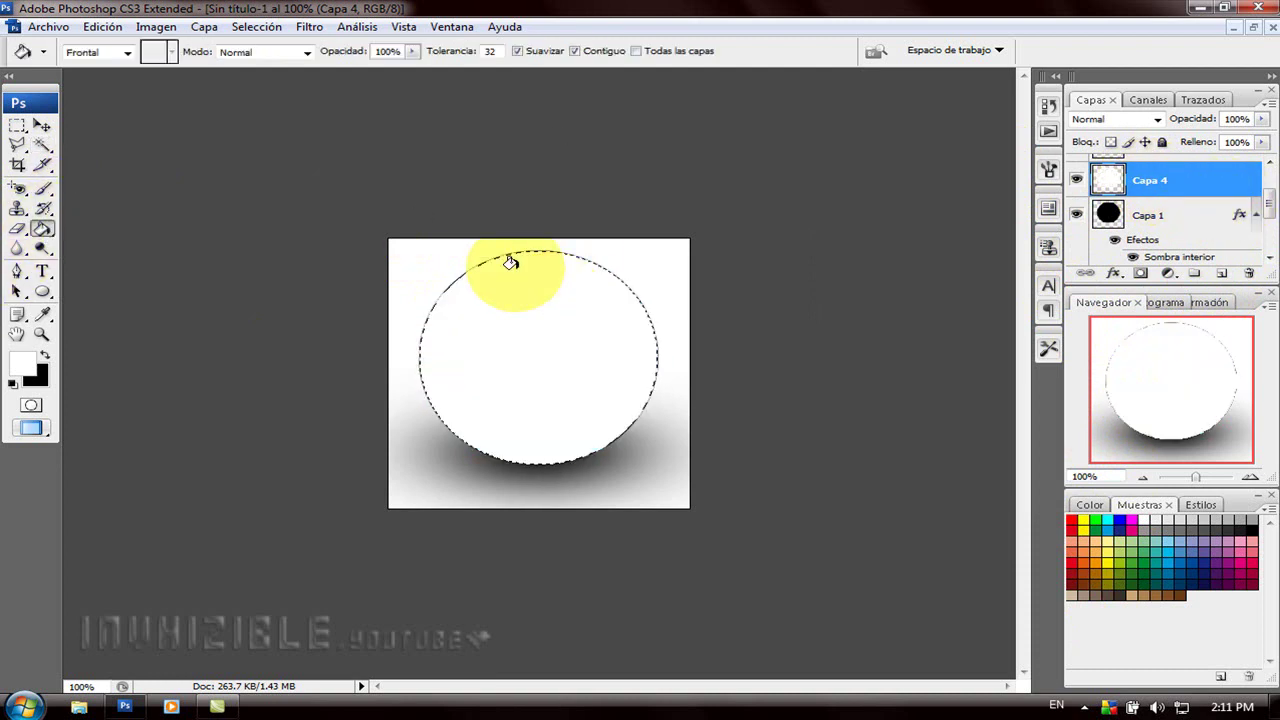
# Apply the Clouds (Nubes) filter to the circle and reapply it until the pattern looks good
pyautogui.click(312, 28)
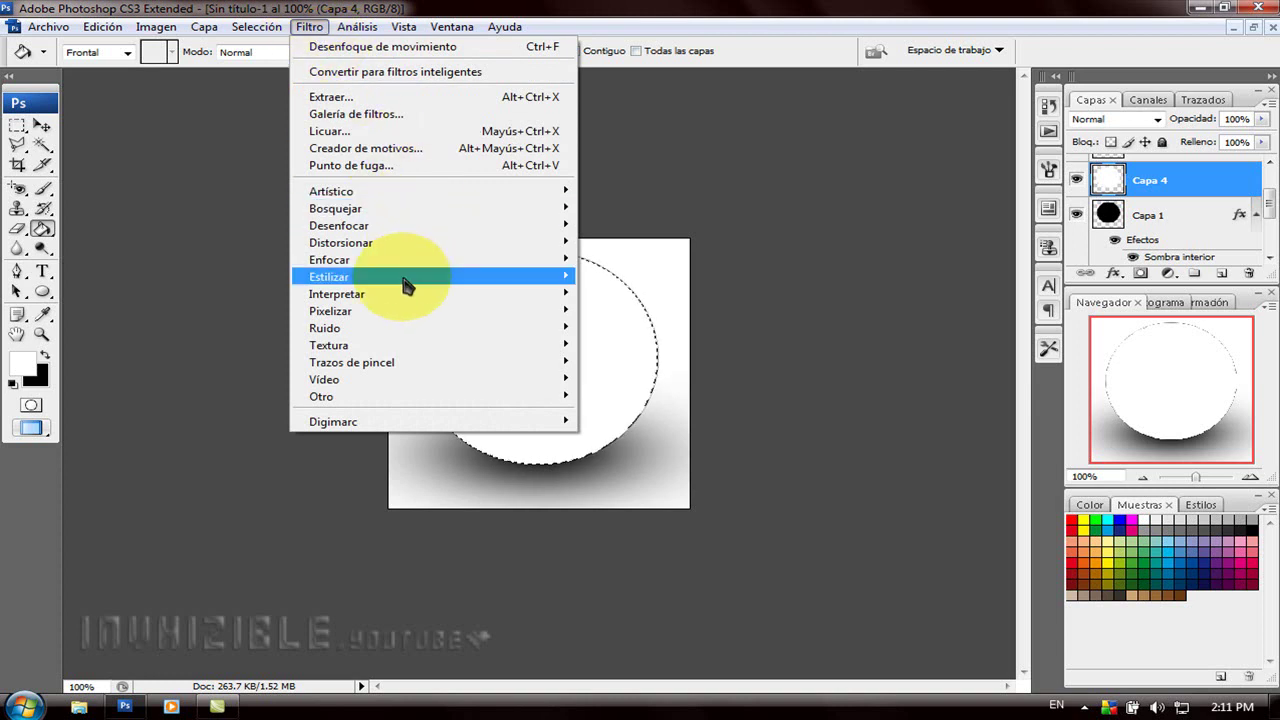
pyautogui.moveTo(430, 293)
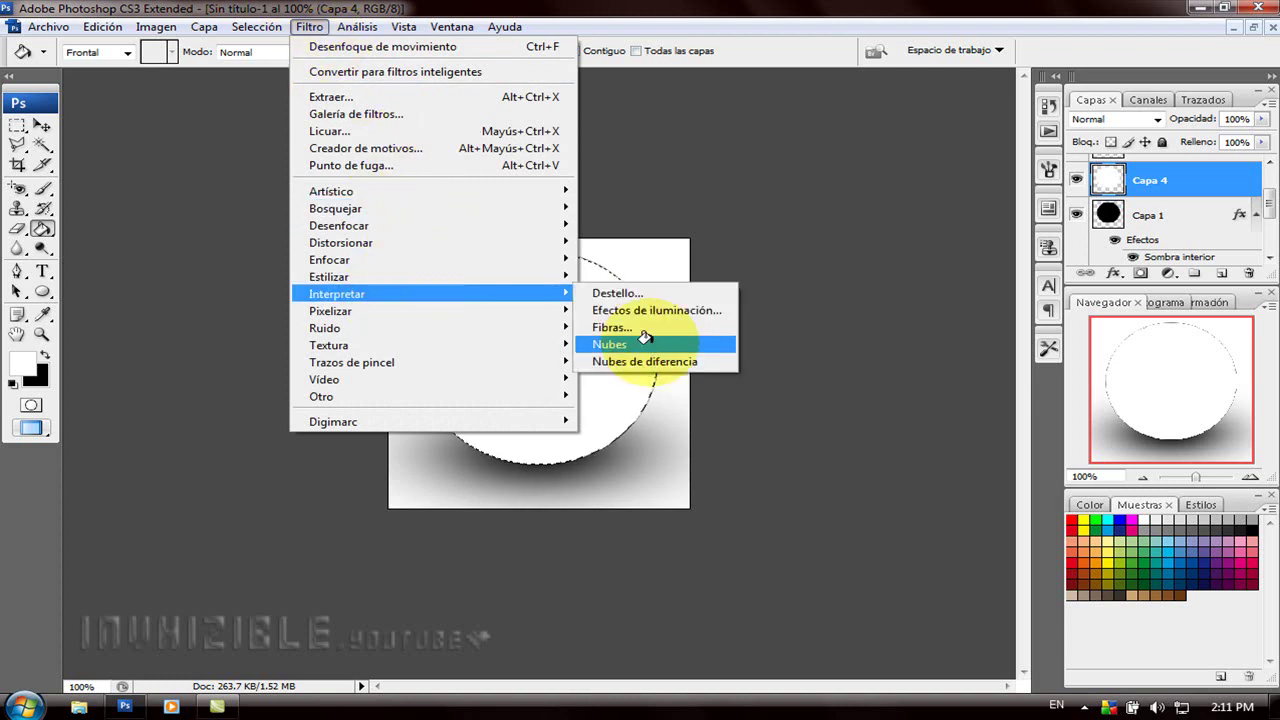
pyautogui.click(654, 349)
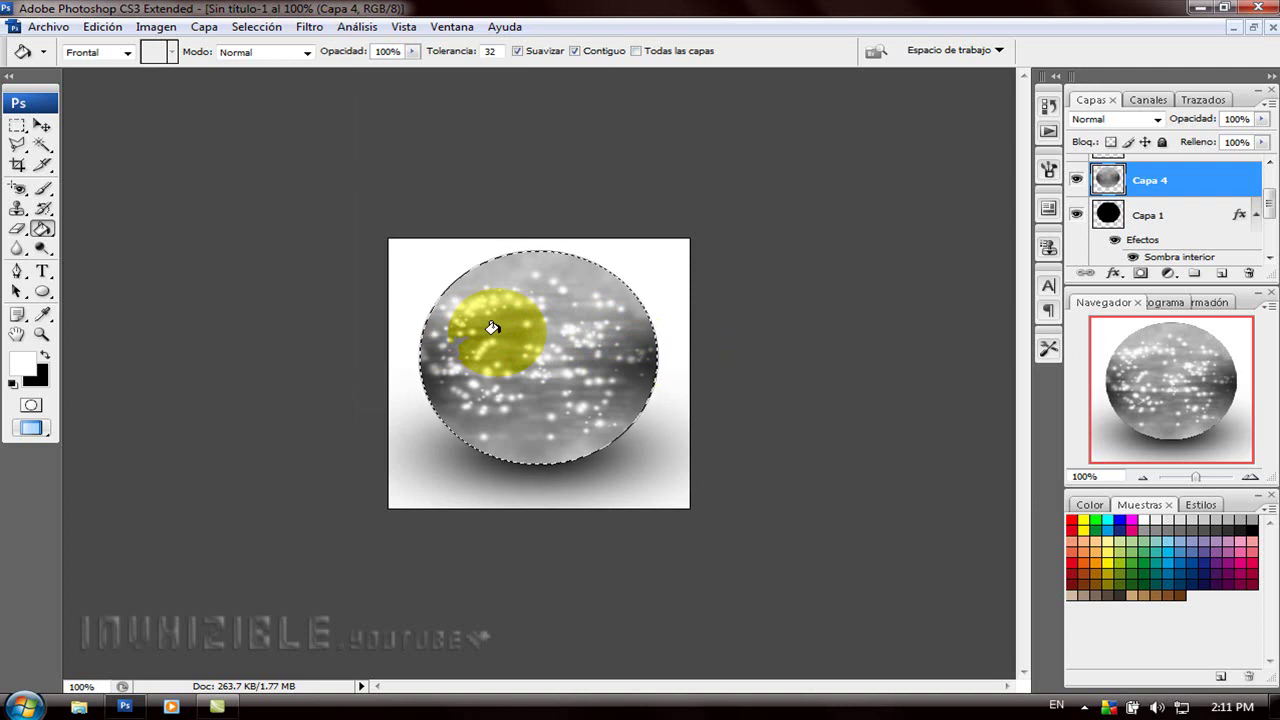
pyautogui.hotkey('ctrl', 'f')
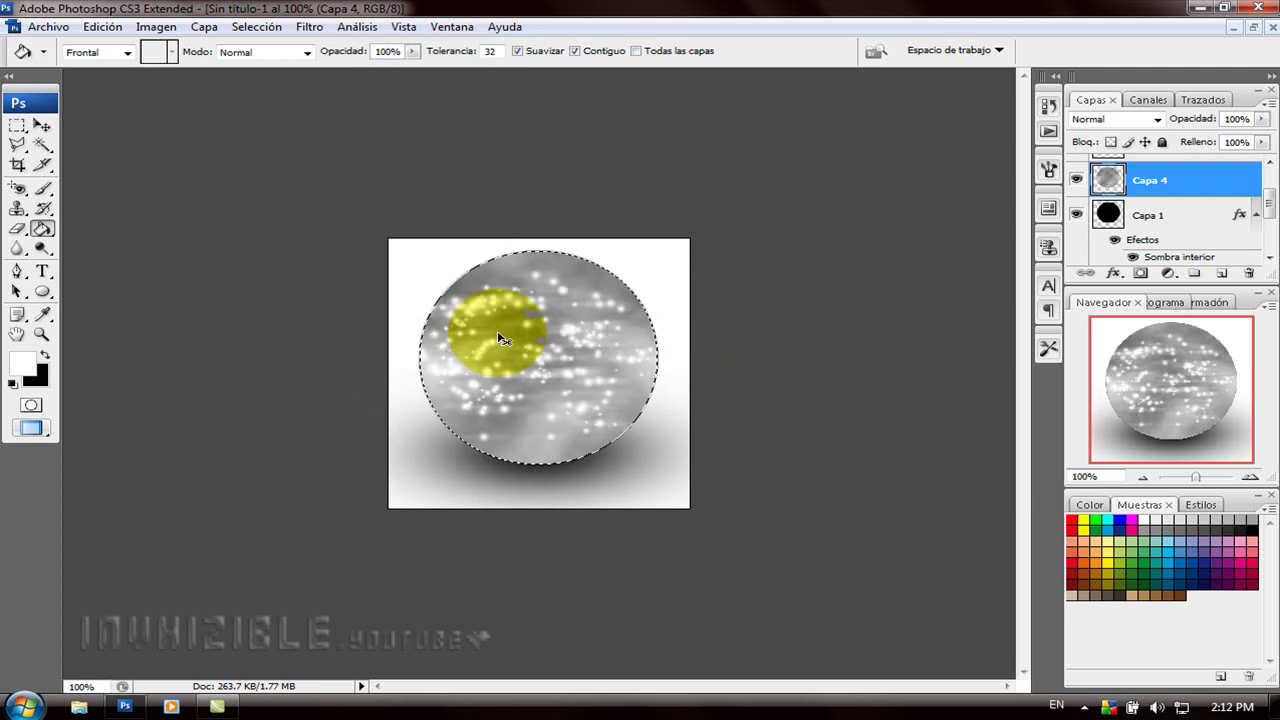
pyautogui.hotkey('ctrl', 'f')
pyautogui.hotkey('ctrl', 'f')
pyautogui.hotkey('ctrl', 'f')
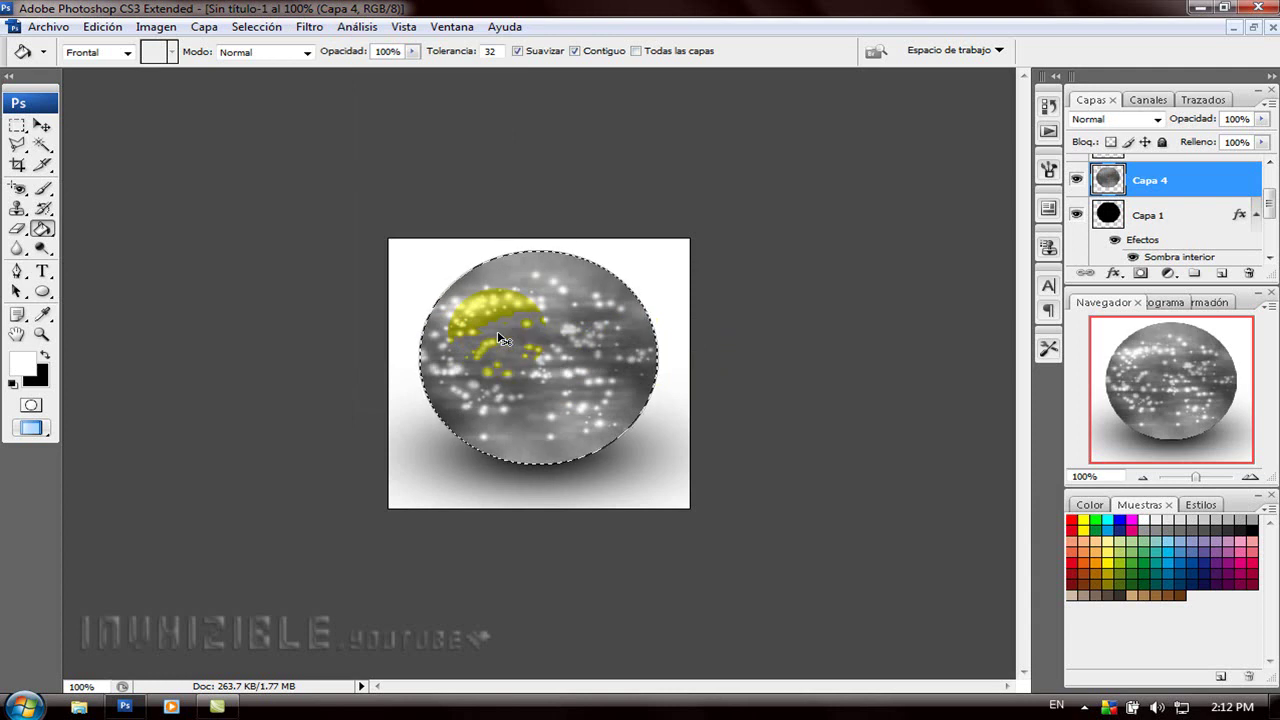
pyautogui.hotkey('ctrl', 'f')
pyautogui.hotkey('ctrl', 'f')
pyautogui.hotkey('ctrl', 'f')
pyautogui.hotkey('ctrl', 'f')
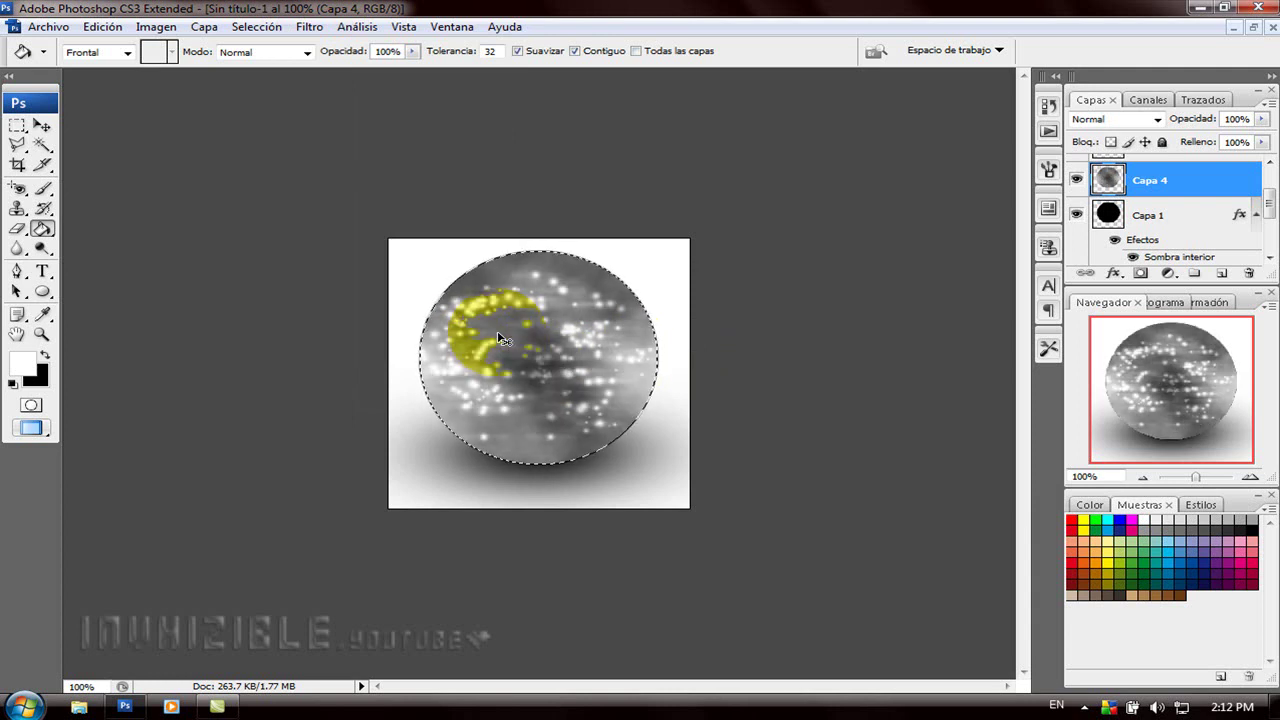
pyautogui.hotkey('ctrl', 'f')
pyautogui.hotkey('ctrl', 'f')
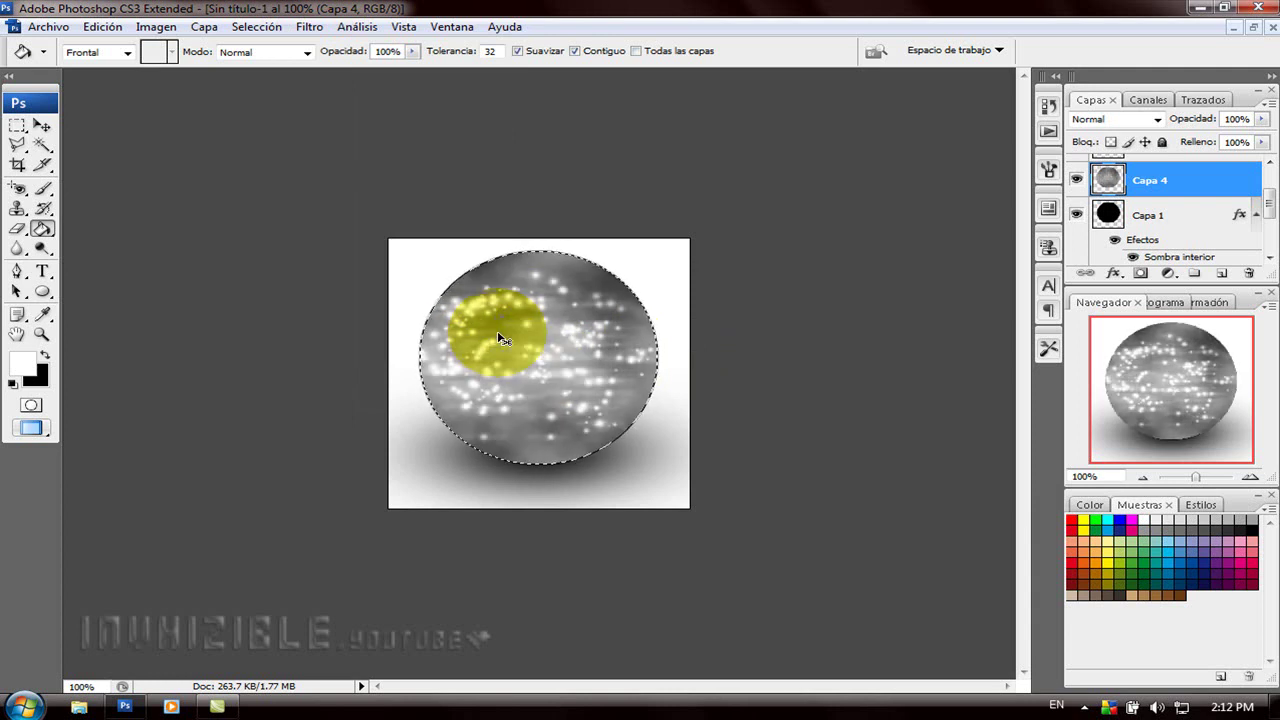
pyautogui.hotkey('ctrl', 'f')
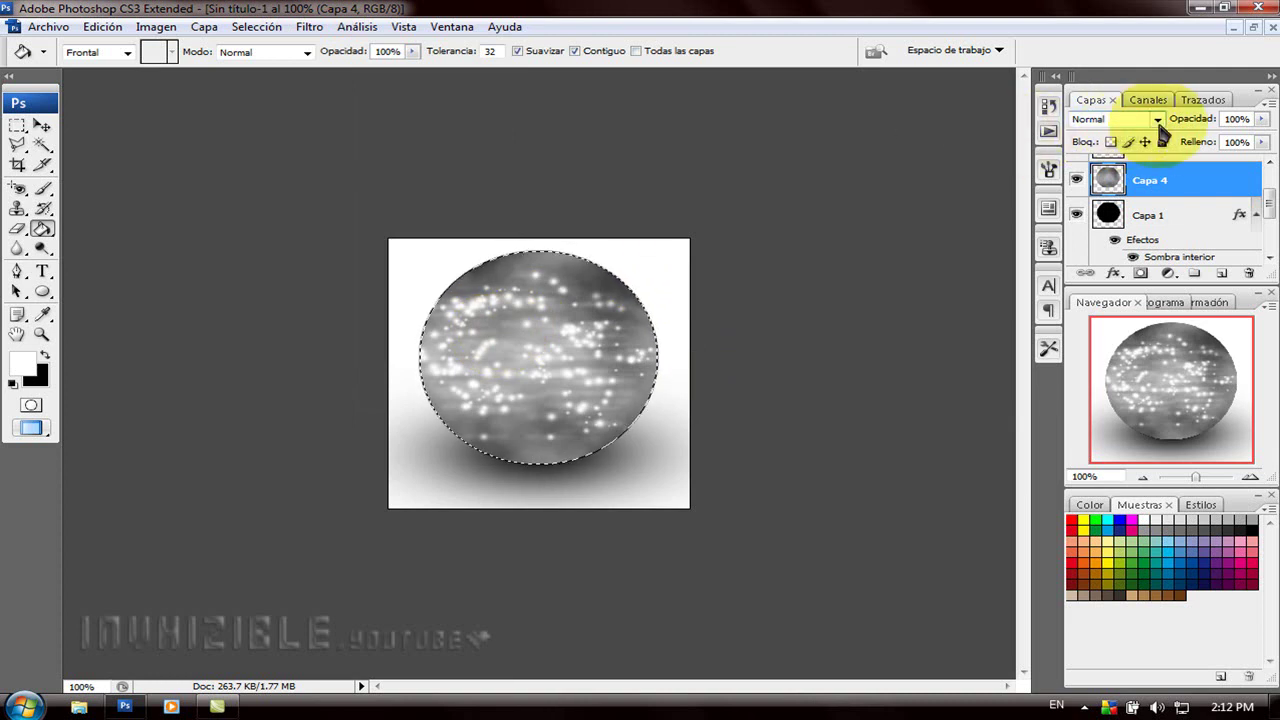
# Set Capa 4 to the Luz fuerte blend mode at 47% opacity
pyautogui.click(1156, 120)
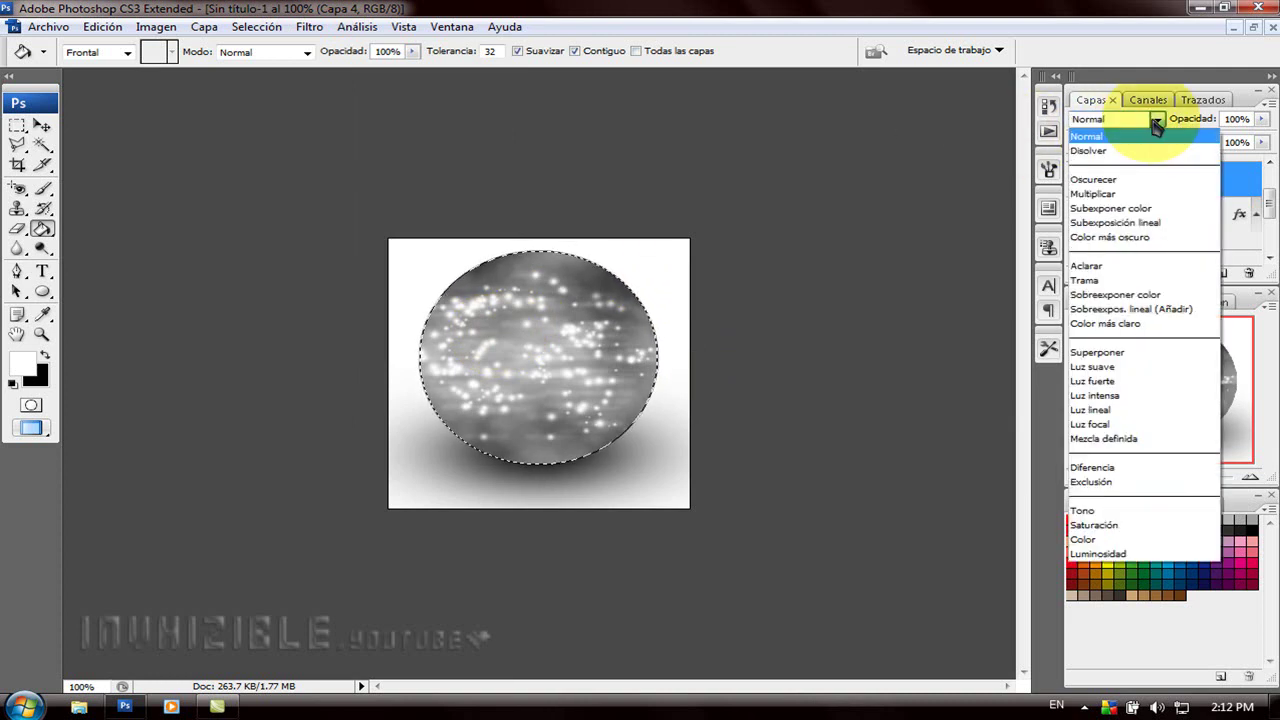
pyautogui.click(1112, 381)
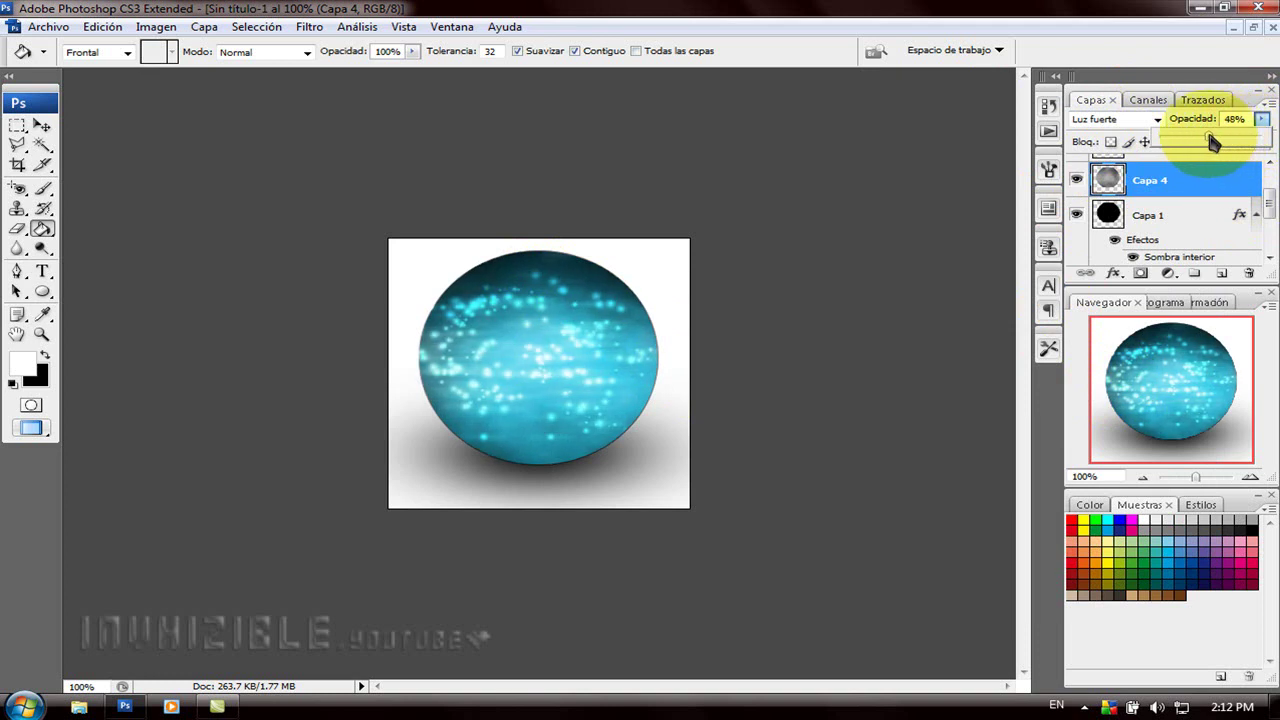
pyautogui.click(1201, 29)
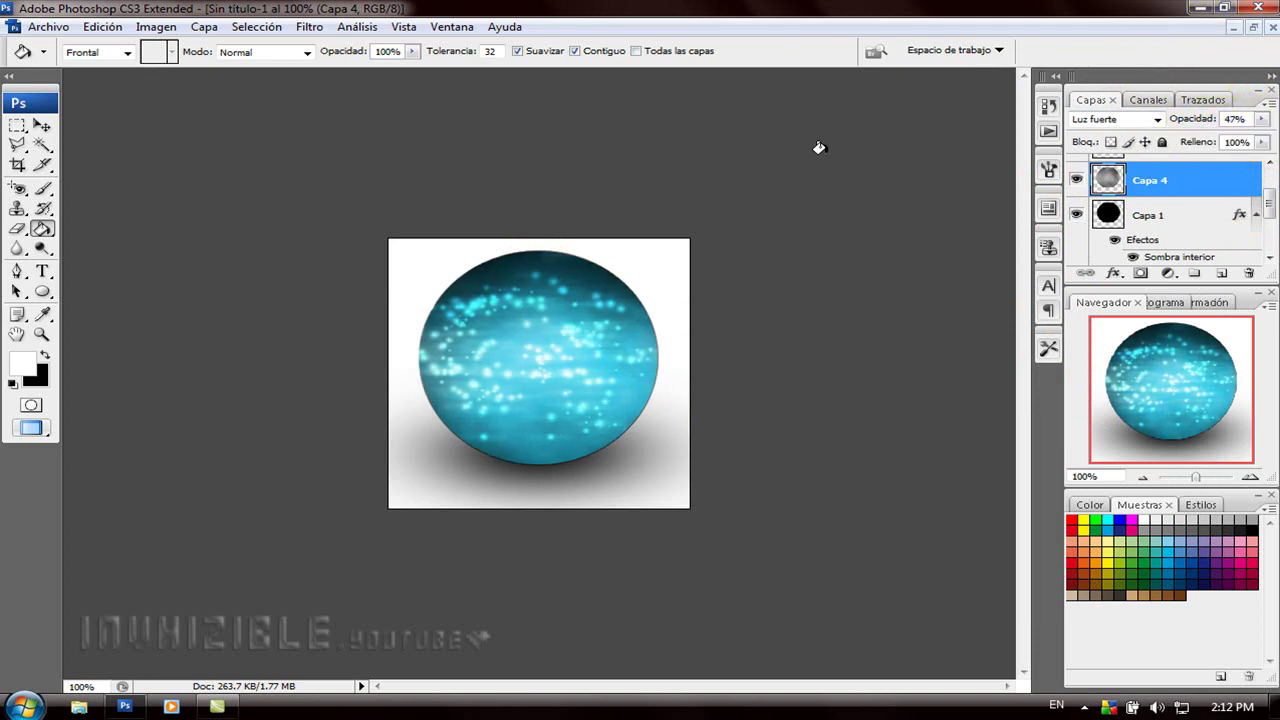
pyautogui.moveTo(1268, 215); pyautogui.dragTo(1268, 175)
# Add a new layer above Capa 3 copia and fill an elliptical selection across the upper sphere with white
pyautogui.click(1200, 172)
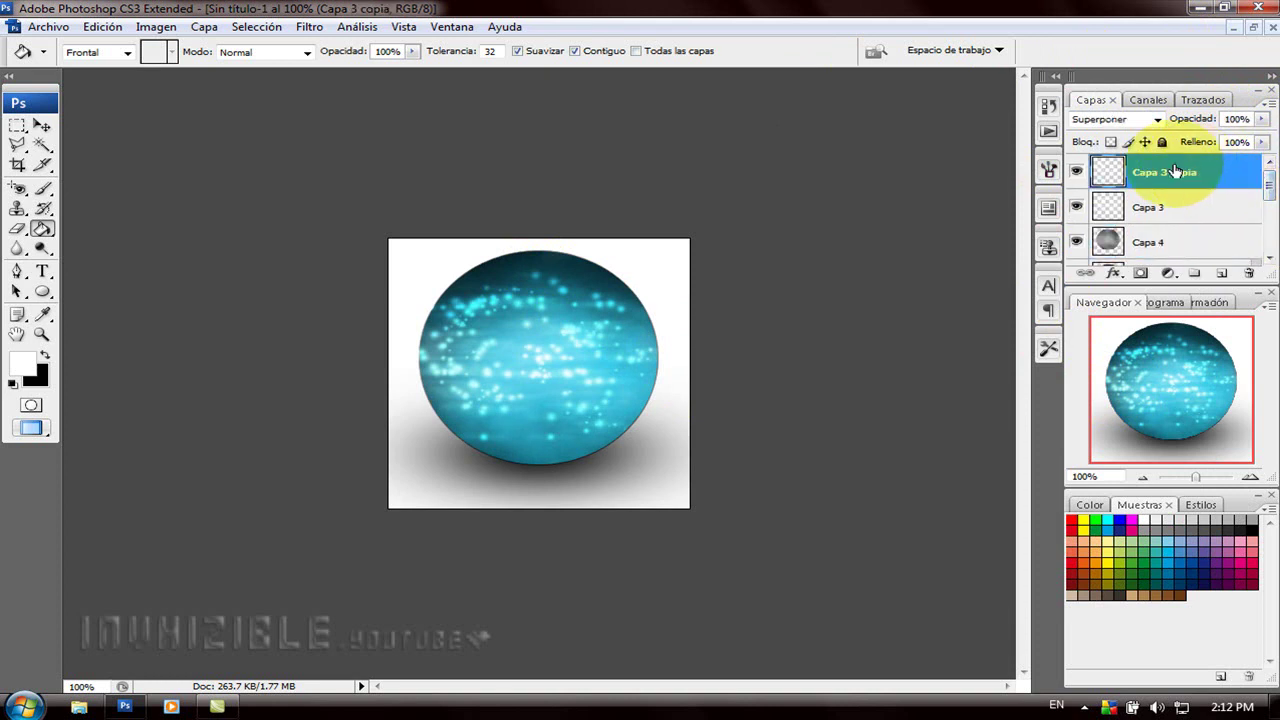
pyautogui.click(1225, 274)
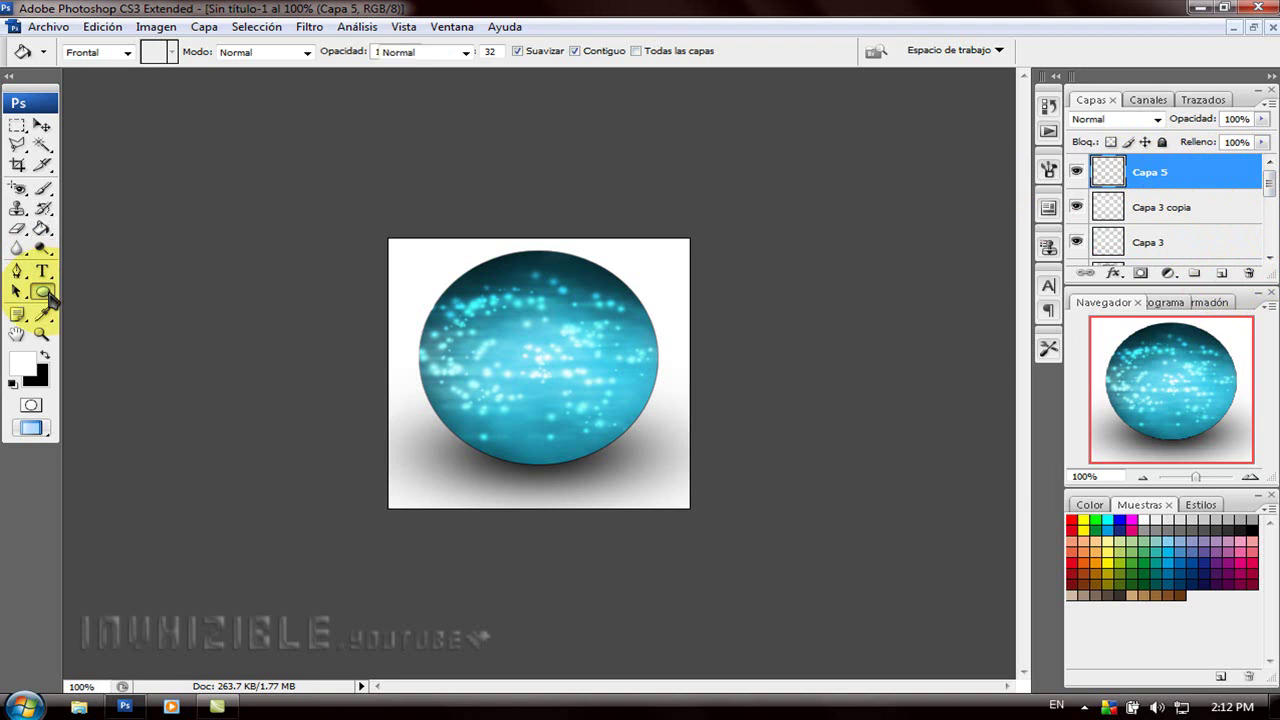
pyautogui.click(47, 294)
pyautogui.click(123, 324)
pyautogui.moveTo(493, 280); pyautogui.dragTo(592, 344)
pyautogui.hotkey('ctrl', 'z')
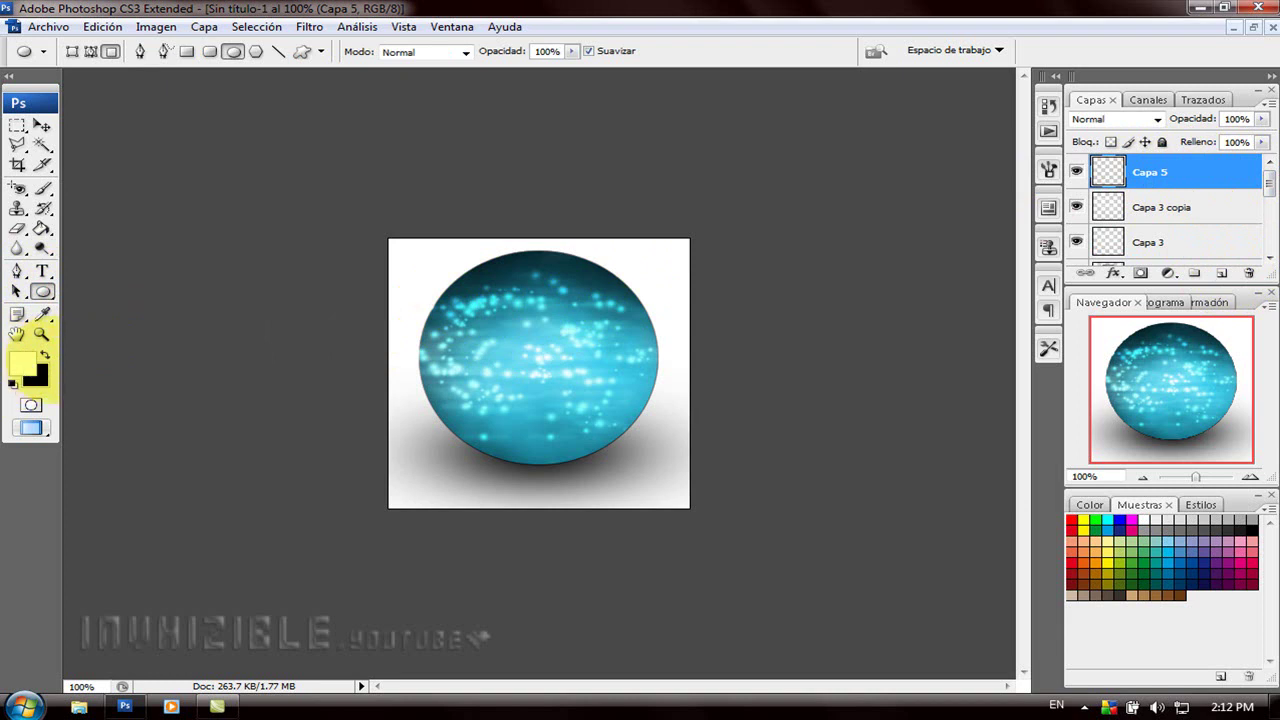
pyautogui.moveTo(475, 283); pyautogui.dragTo(611, 345)
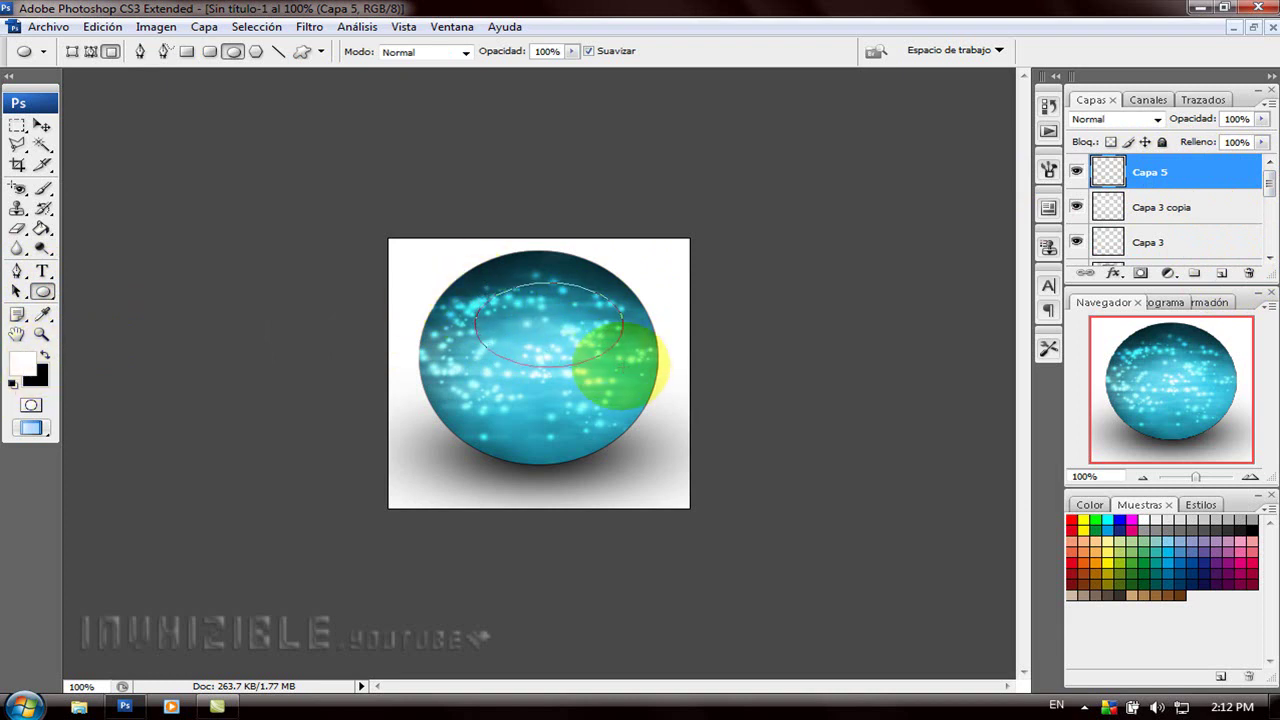
pyautogui.hotkey('alt', 'BackSpace')
# Move the white ellipse up to the sphere's top and set Capa 5's fill to 0%
pyautogui.click(42, 125)
pyautogui.moveTo(586, 323); pyautogui.dragTo(574, 291)
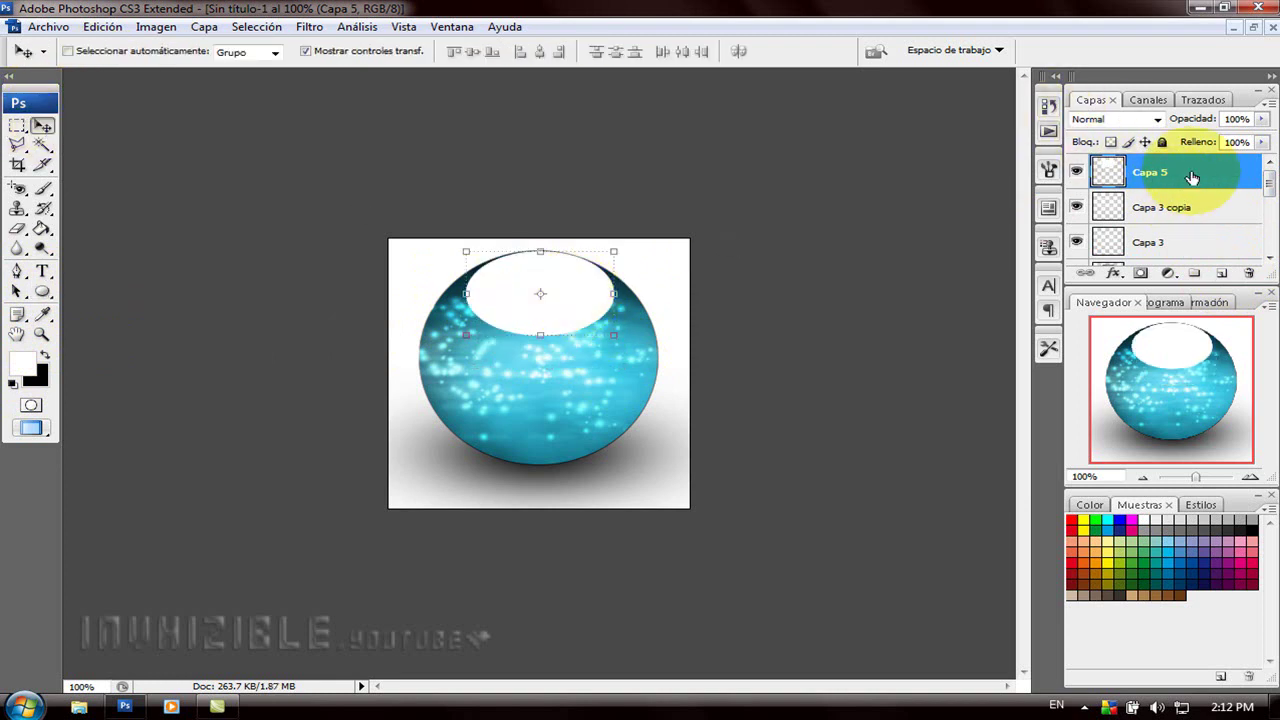
pyautogui.click(1262, 143)
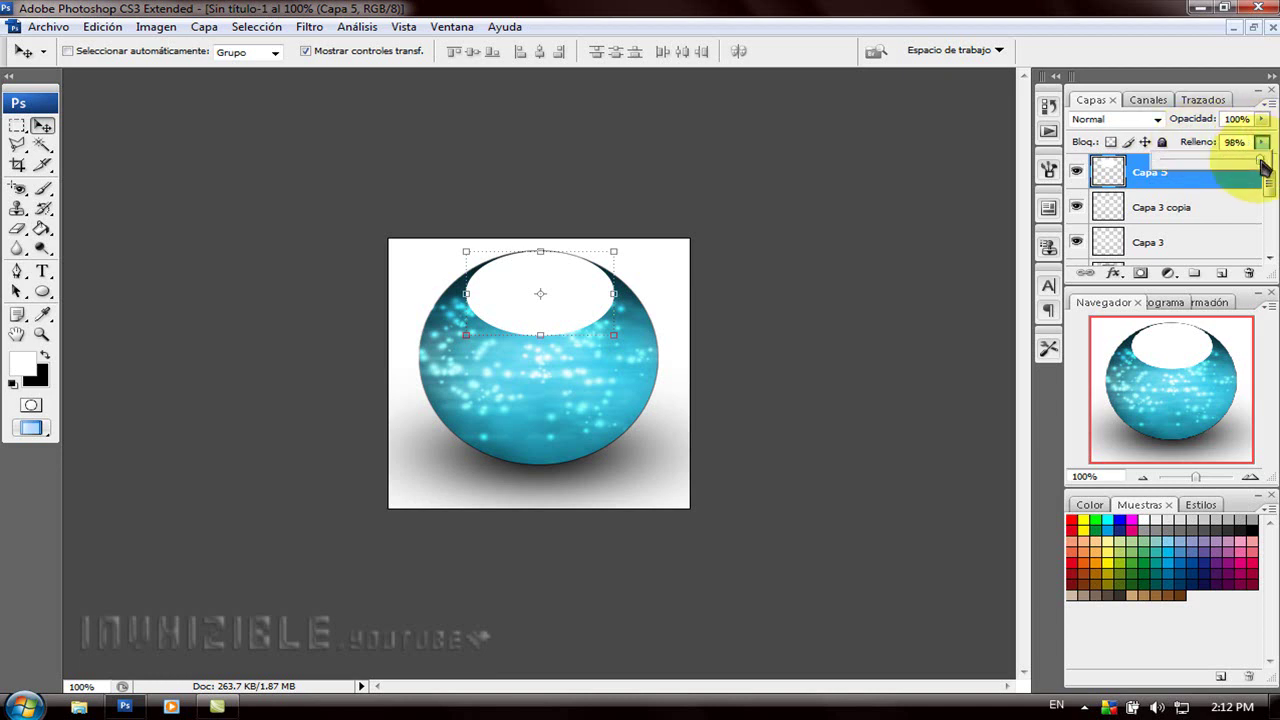
pyautogui.moveTo(1264, 166); pyautogui.dragTo(1130, 170)
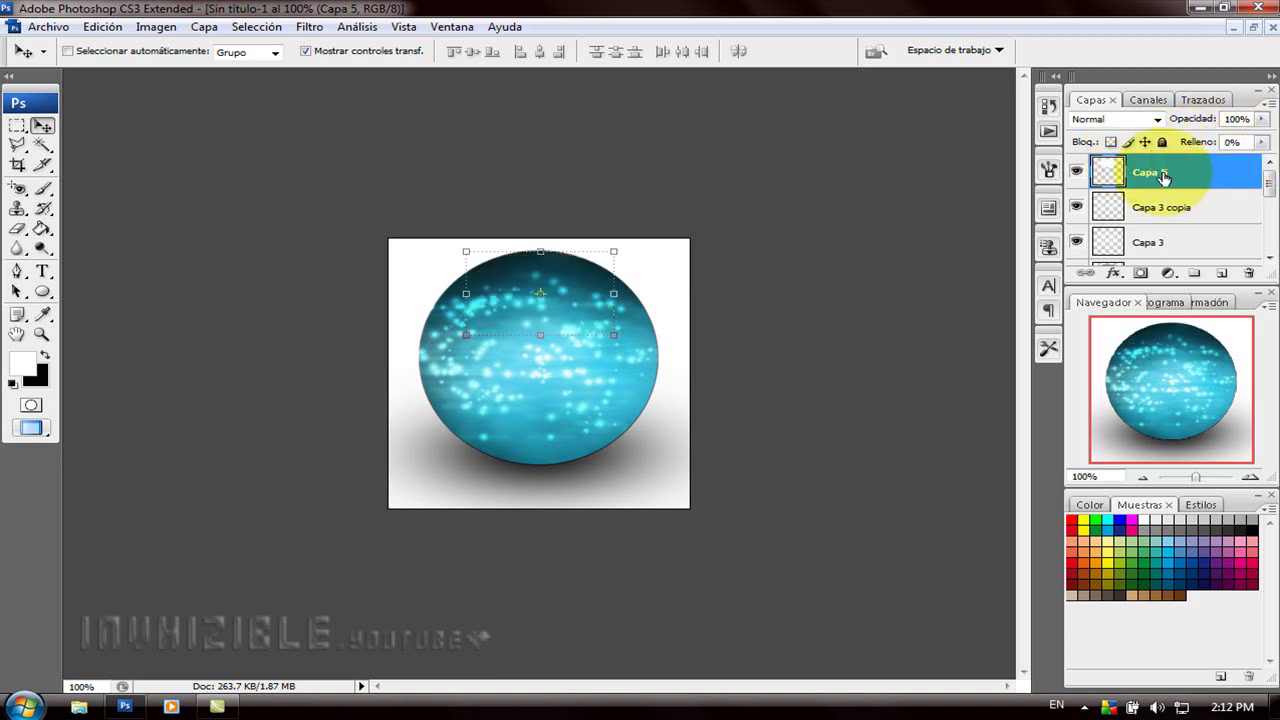
# Enable an inverted Gradient Overlay in Capa 5's blending options
pyautogui.rightClick(1163, 177)
pyautogui.click(1150, 202)
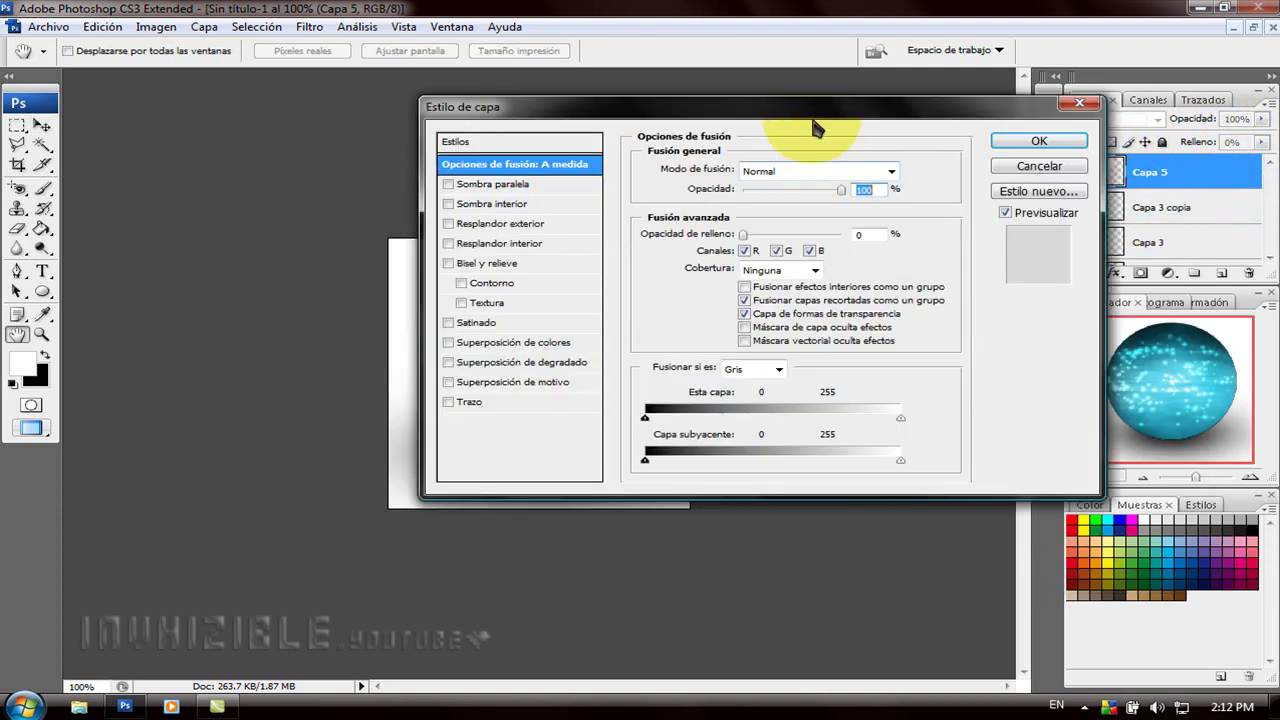
pyautogui.moveTo(825, 106); pyautogui.dragTo(1123, 108)
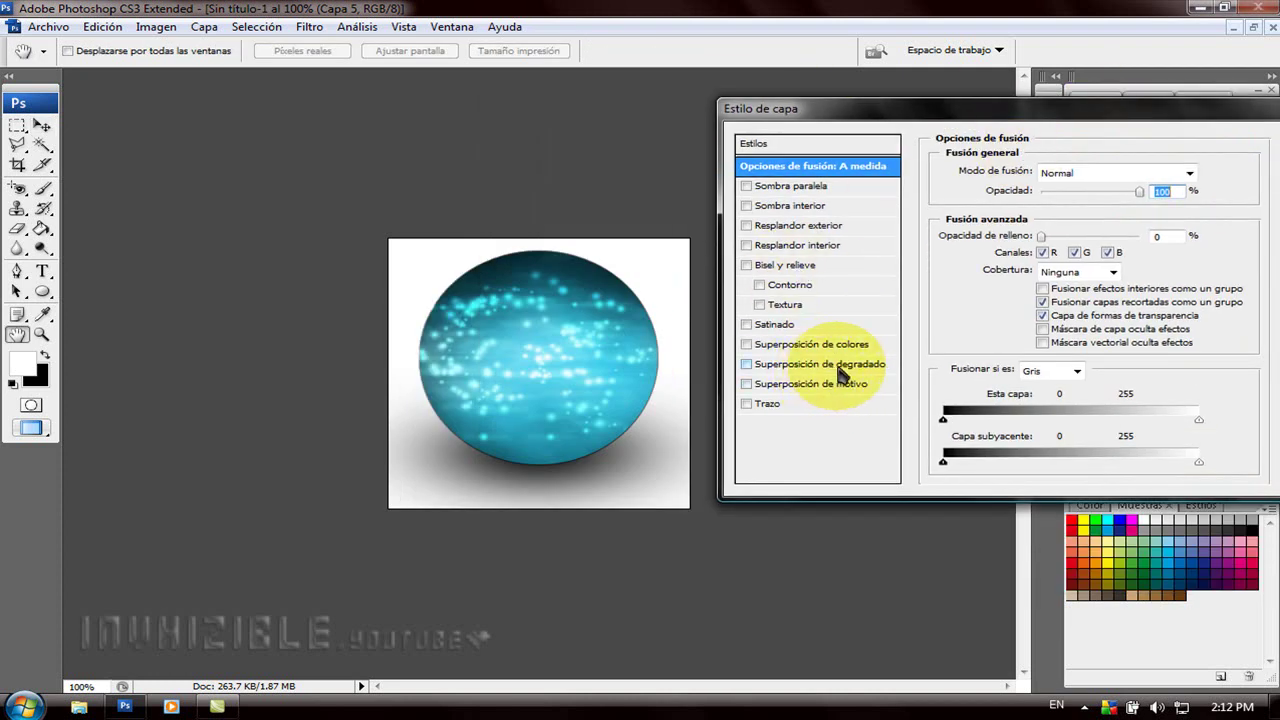
pyautogui.click(835, 366)
pyautogui.moveTo(1000, 110); pyautogui.dragTo(954, 104)
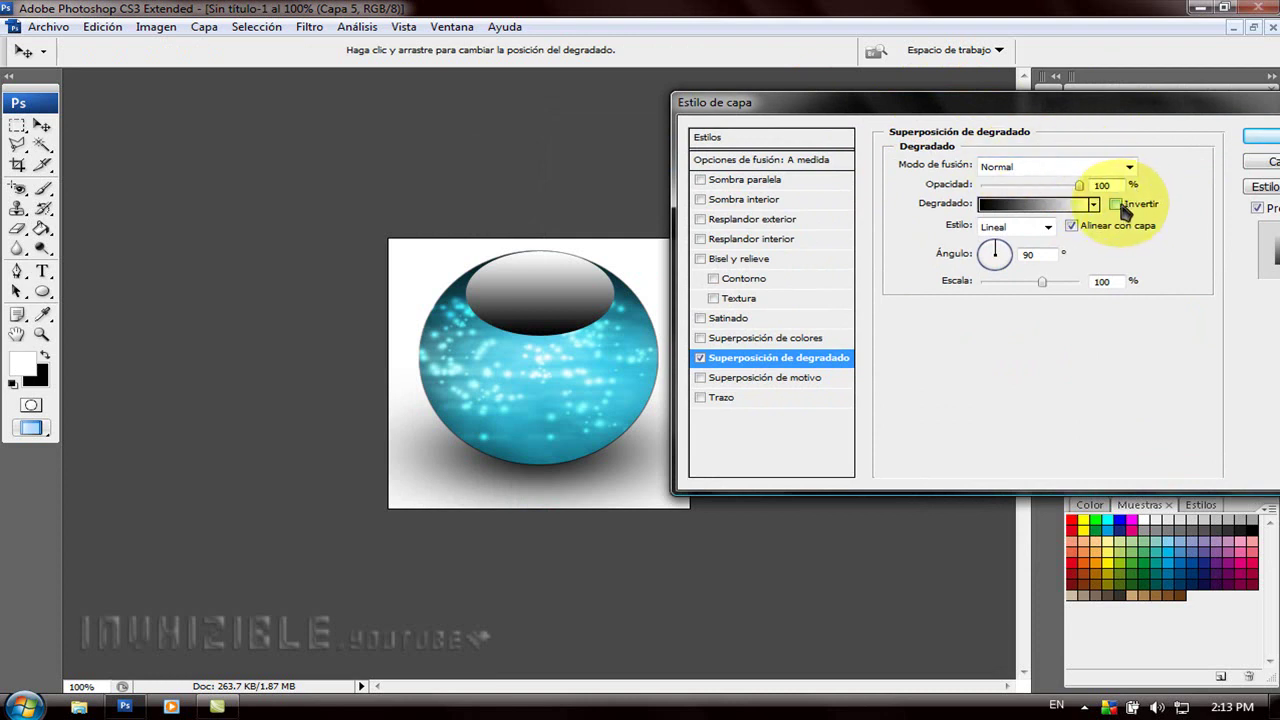
pyautogui.click(1120, 205)
# Use the Color frontal/transparente gradient preset at 132% scale and apply the style
pyautogui.click(1045, 205)
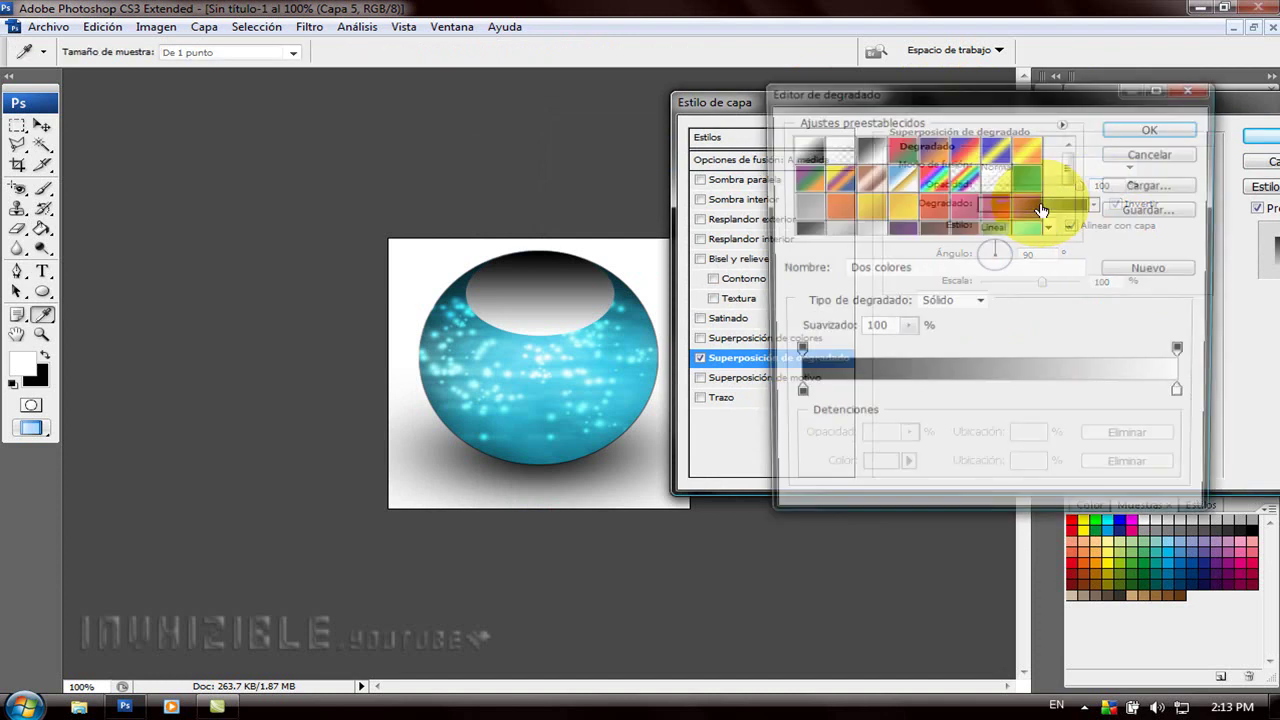
pyautogui.moveTo(926, 100); pyautogui.dragTo(953, 104)
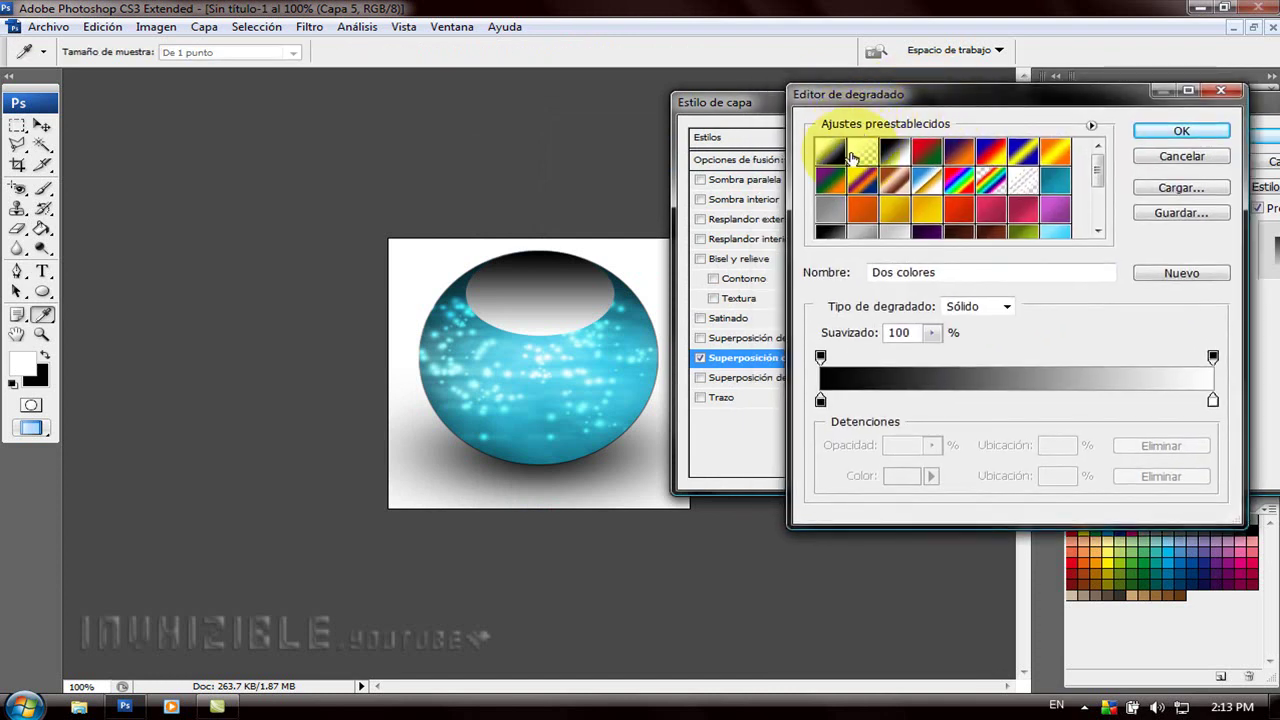
pyautogui.click(862, 156)
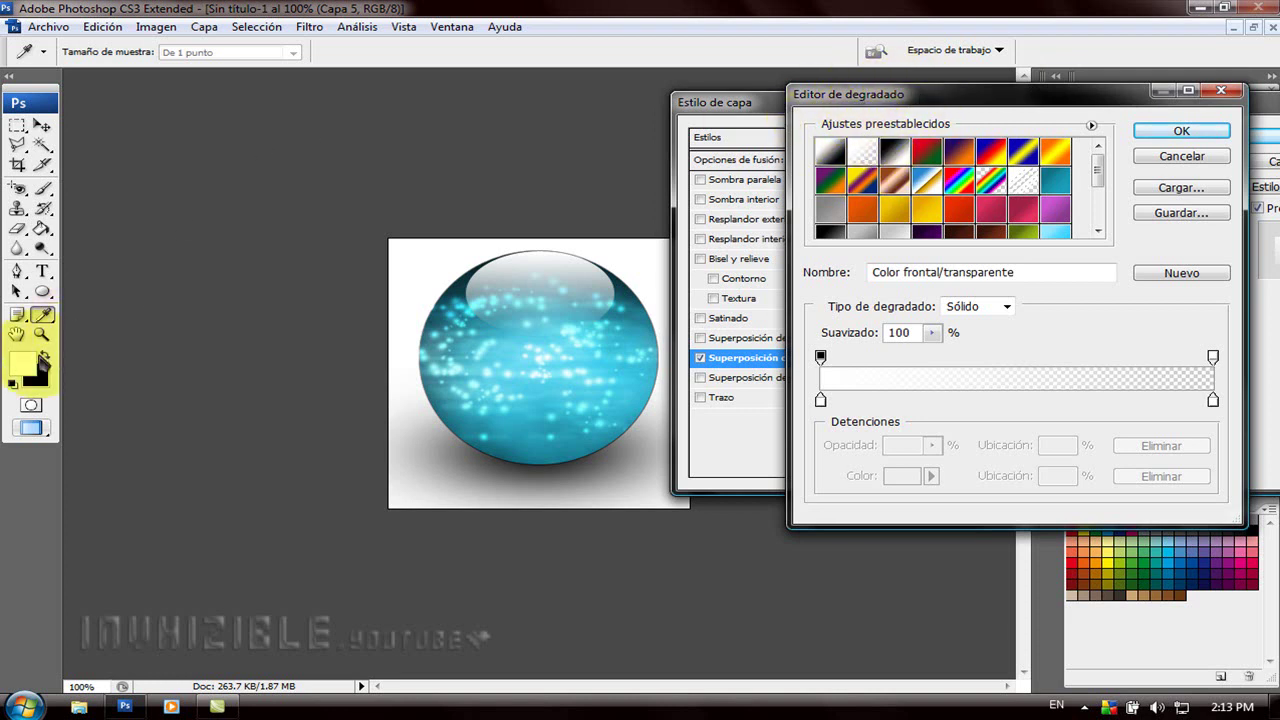
pyautogui.click(1180, 131)
pyautogui.moveTo(1040, 280); pyautogui.dragTo(1061, 280)
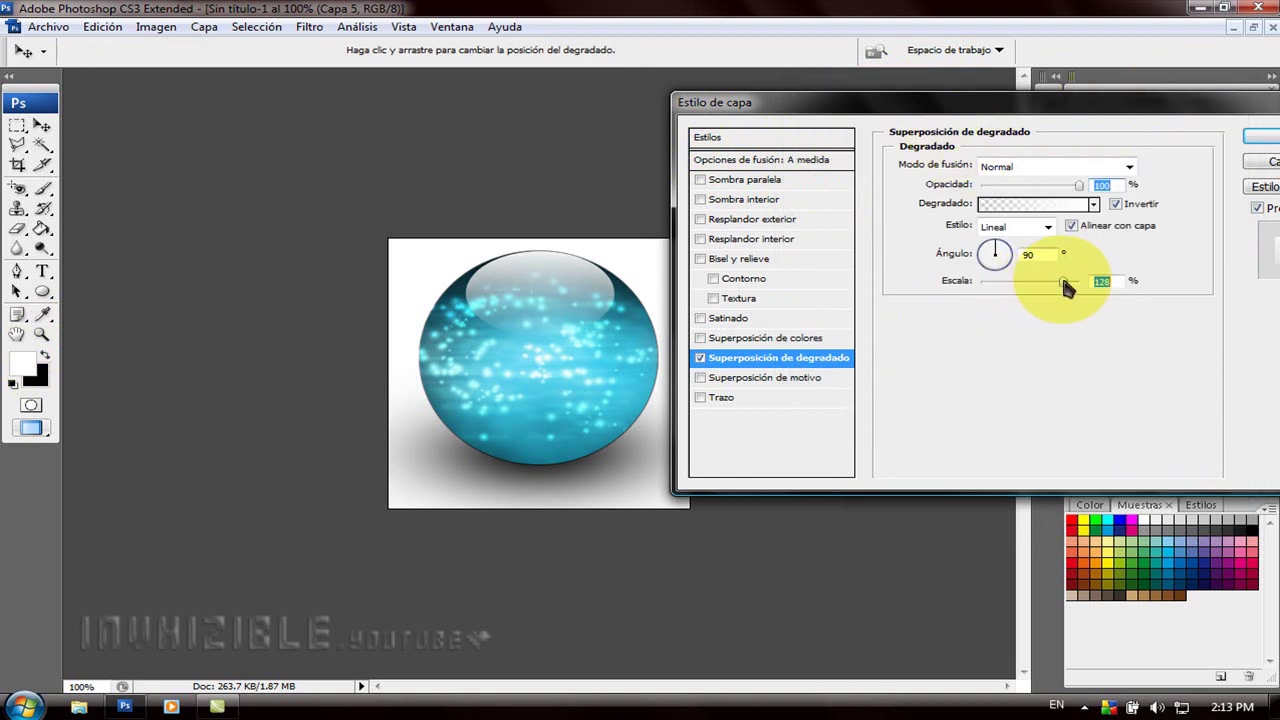
pyautogui.moveTo(1064, 281); pyautogui.dragTo(1067, 281)
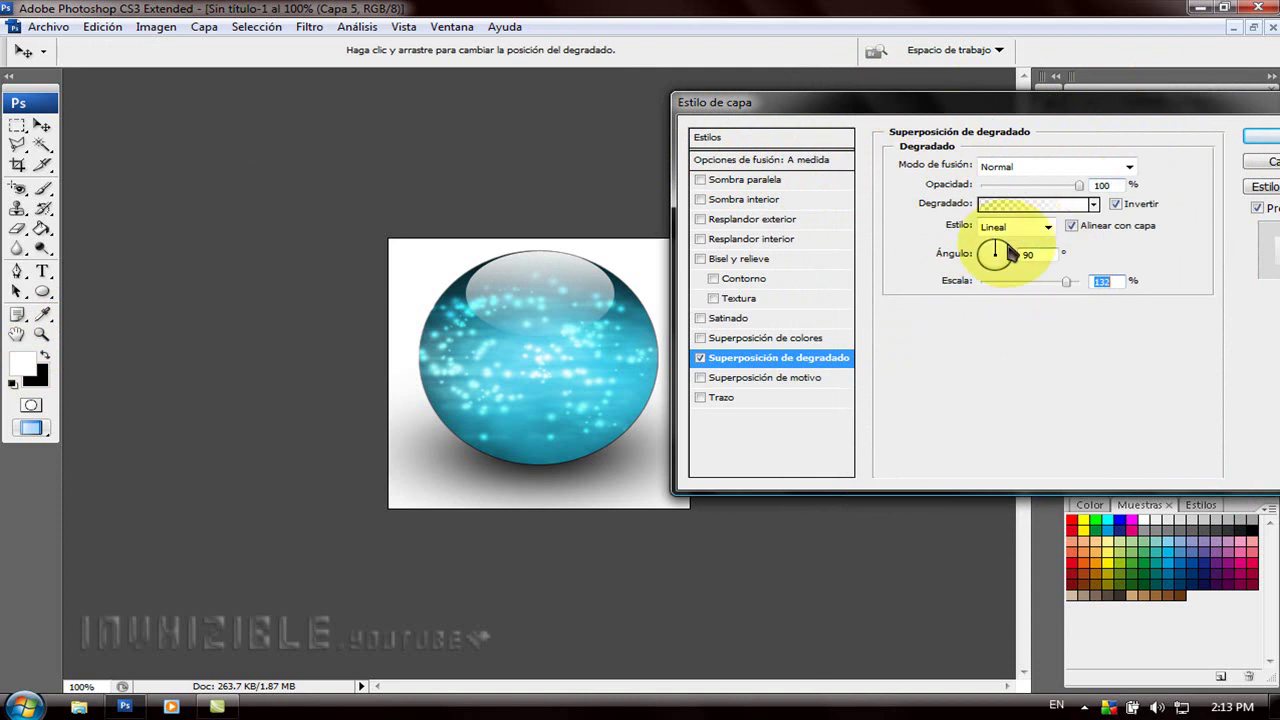
pyautogui.moveTo(1100, 104); pyautogui.dragTo(1056, 98)
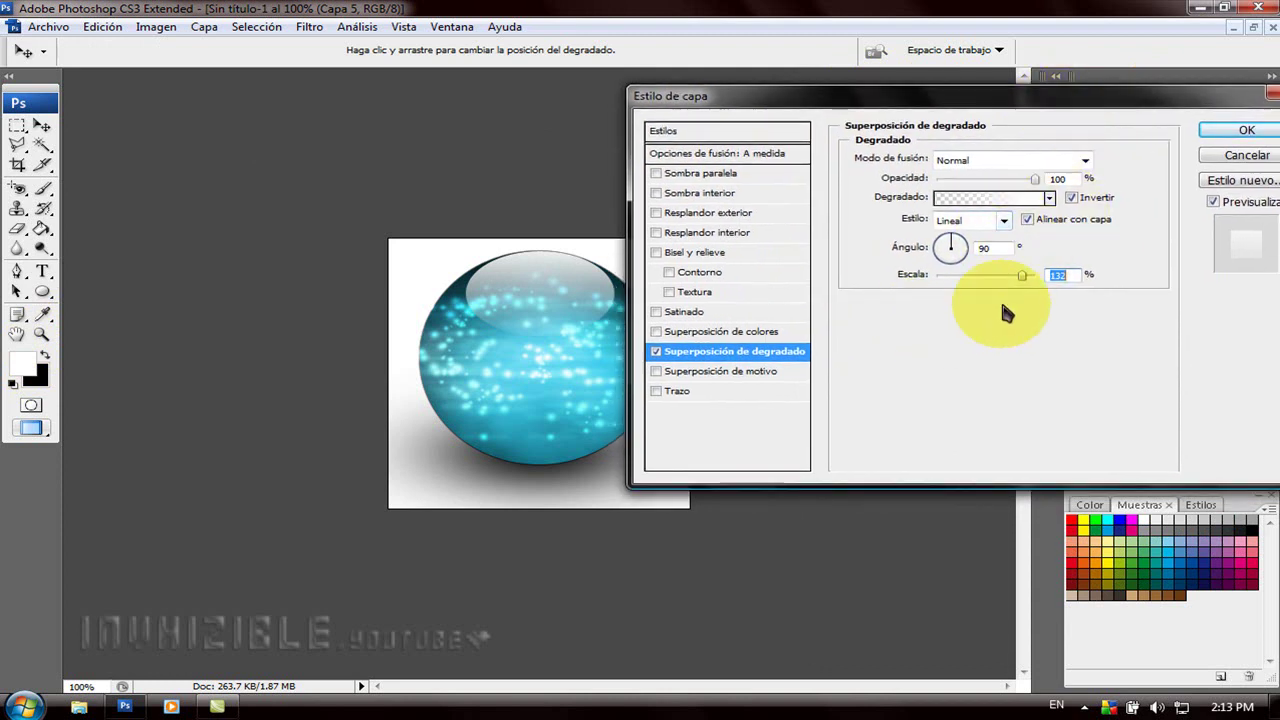
pyautogui.click(1240, 131)
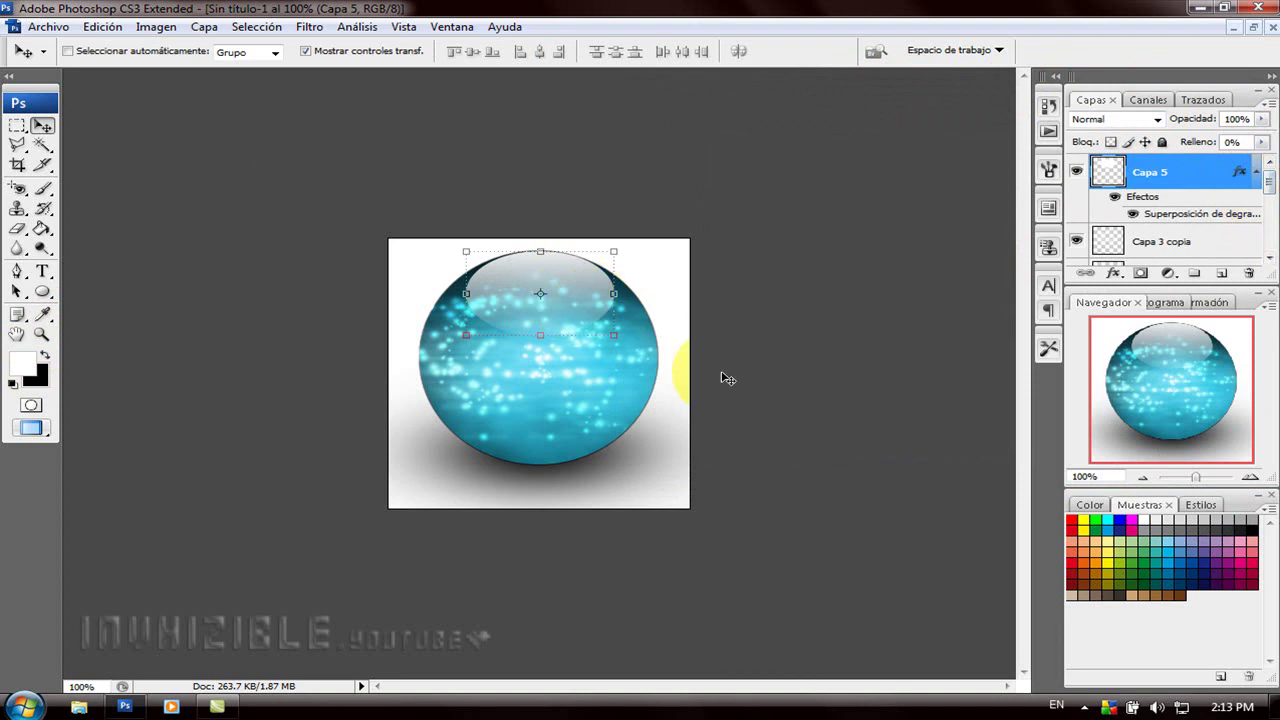
# Choose the Brush tool and add a new empty layer above the Fondo background
pyautogui.click(42, 188)
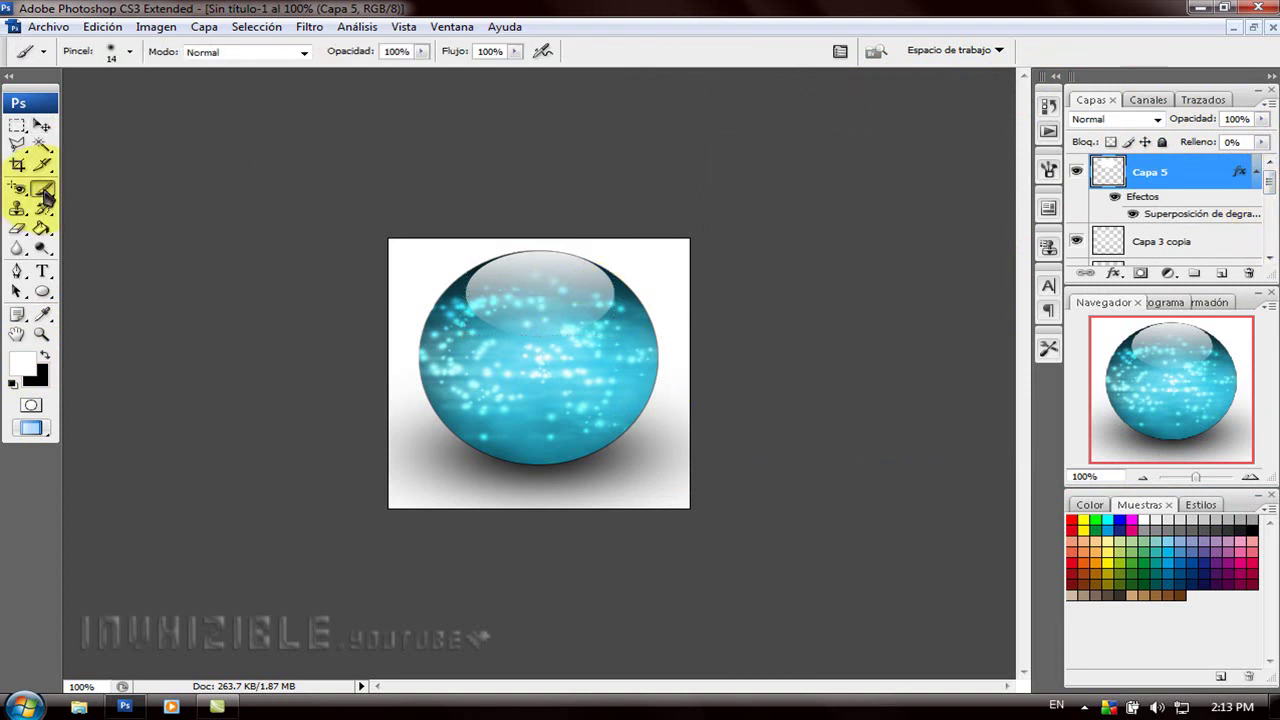
pyautogui.moveTo(618, 435); pyautogui.dragTo(732, 434)
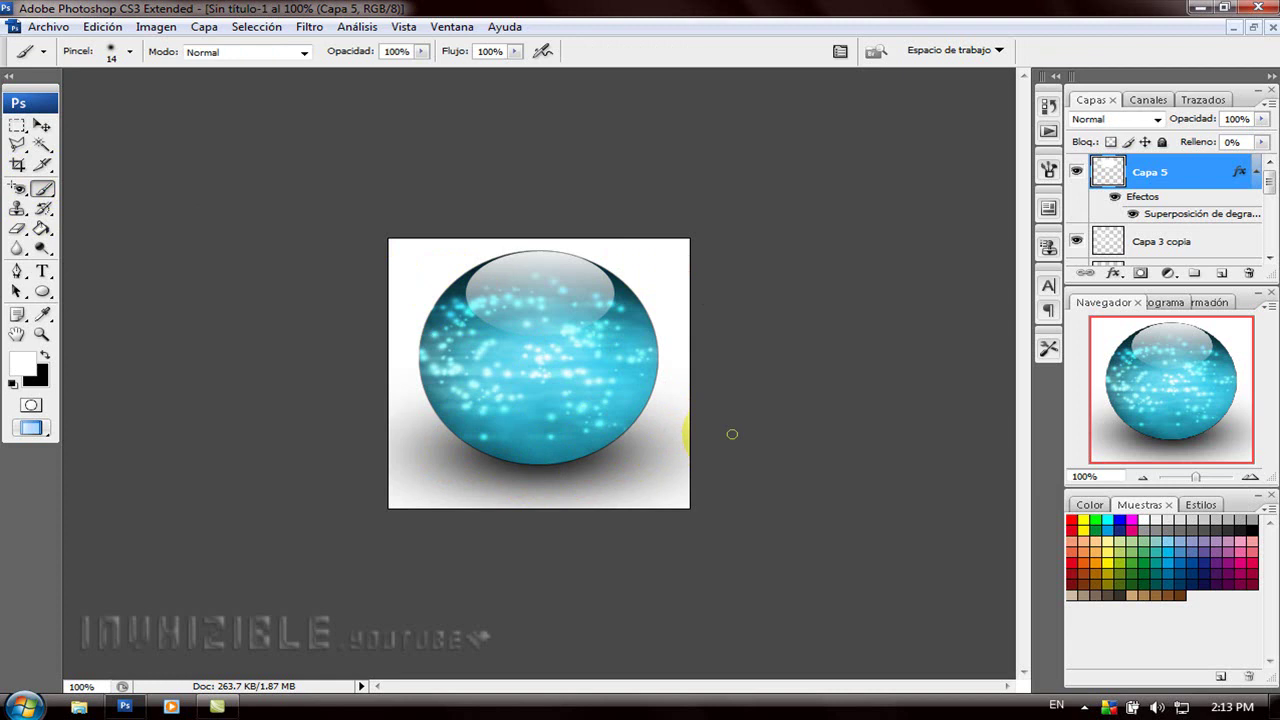
pyautogui.moveTo(719, 436); pyautogui.dragTo(673, 311)
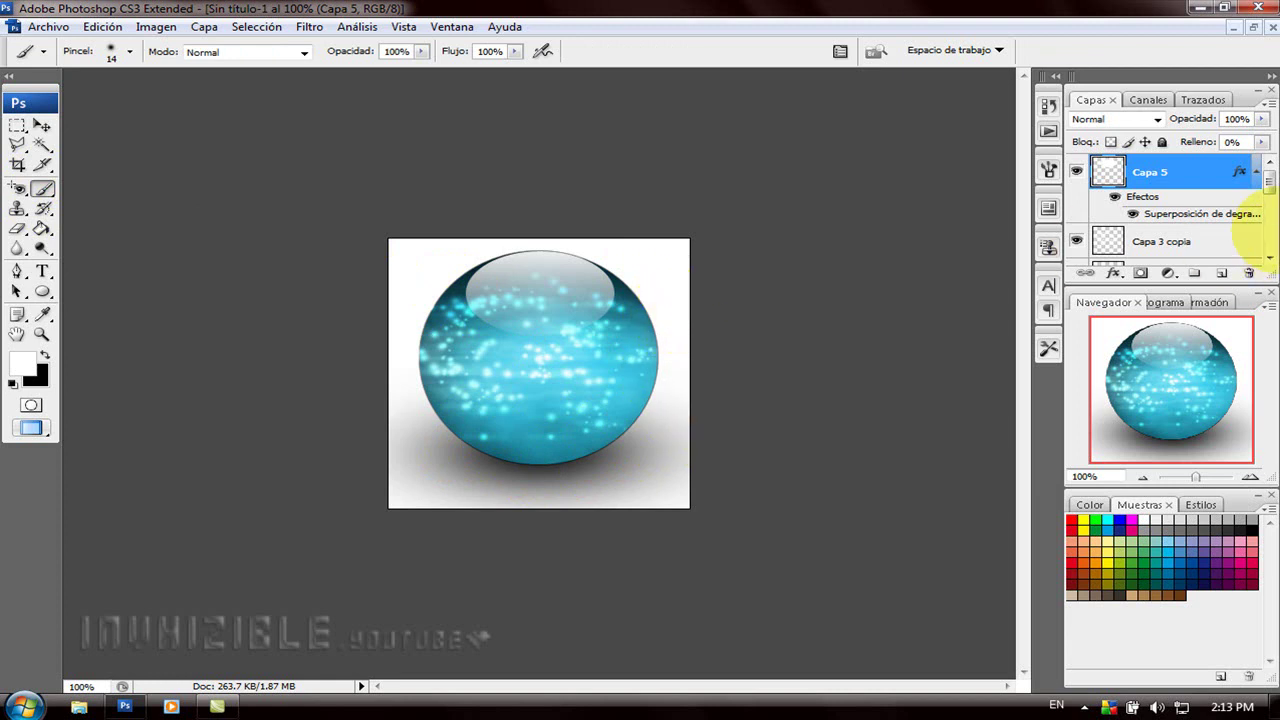
pyautogui.moveTo(1272, 188); pyautogui.dragTo(1272, 238)
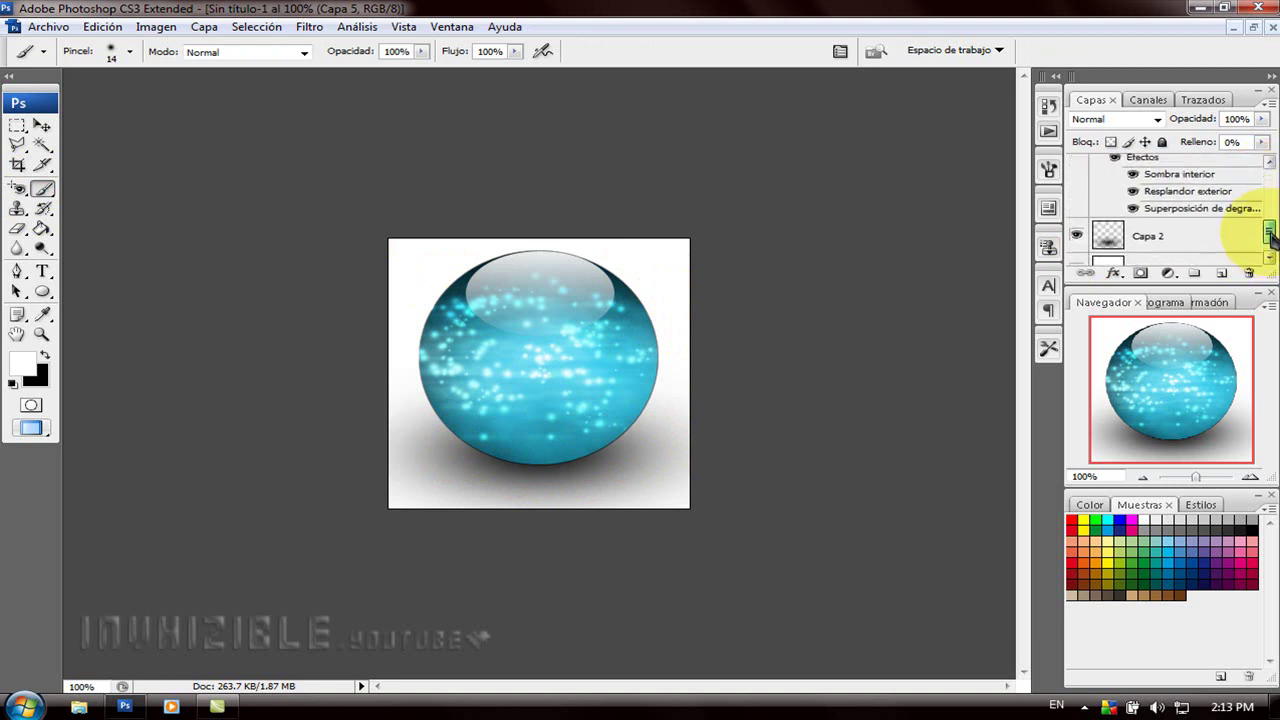
pyautogui.click(1195, 248)
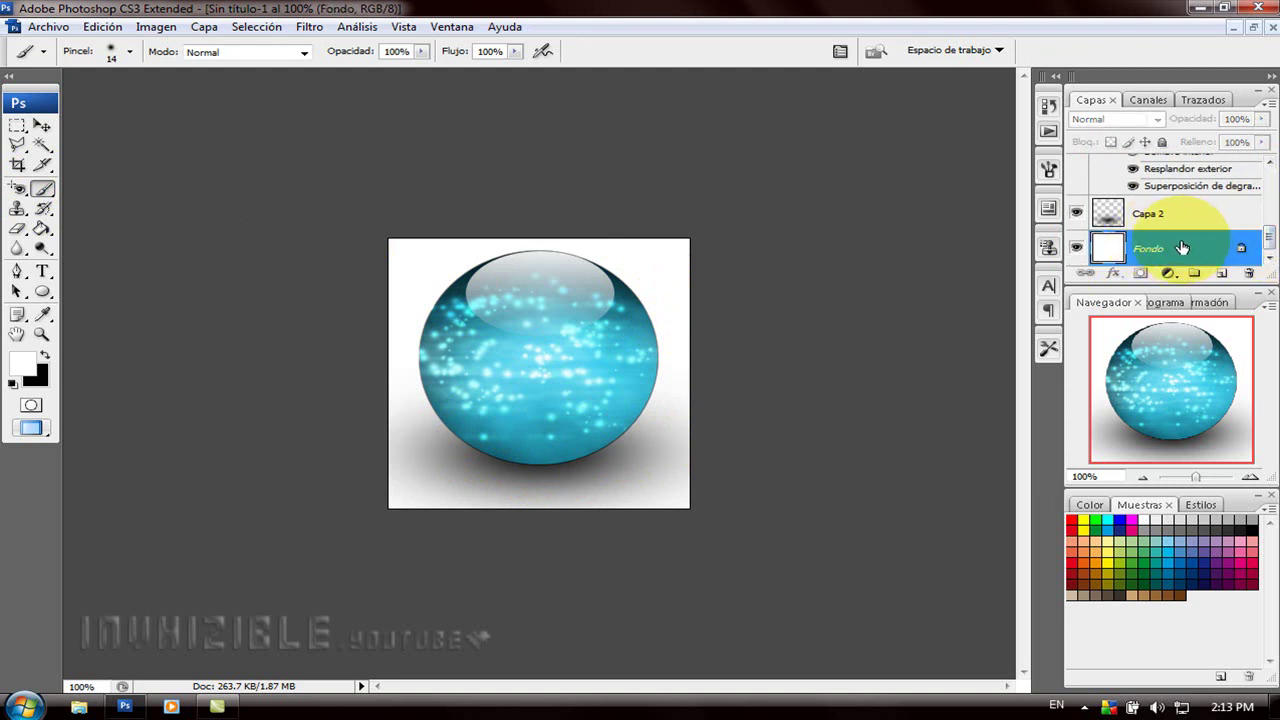
pyautogui.click(1222, 275)
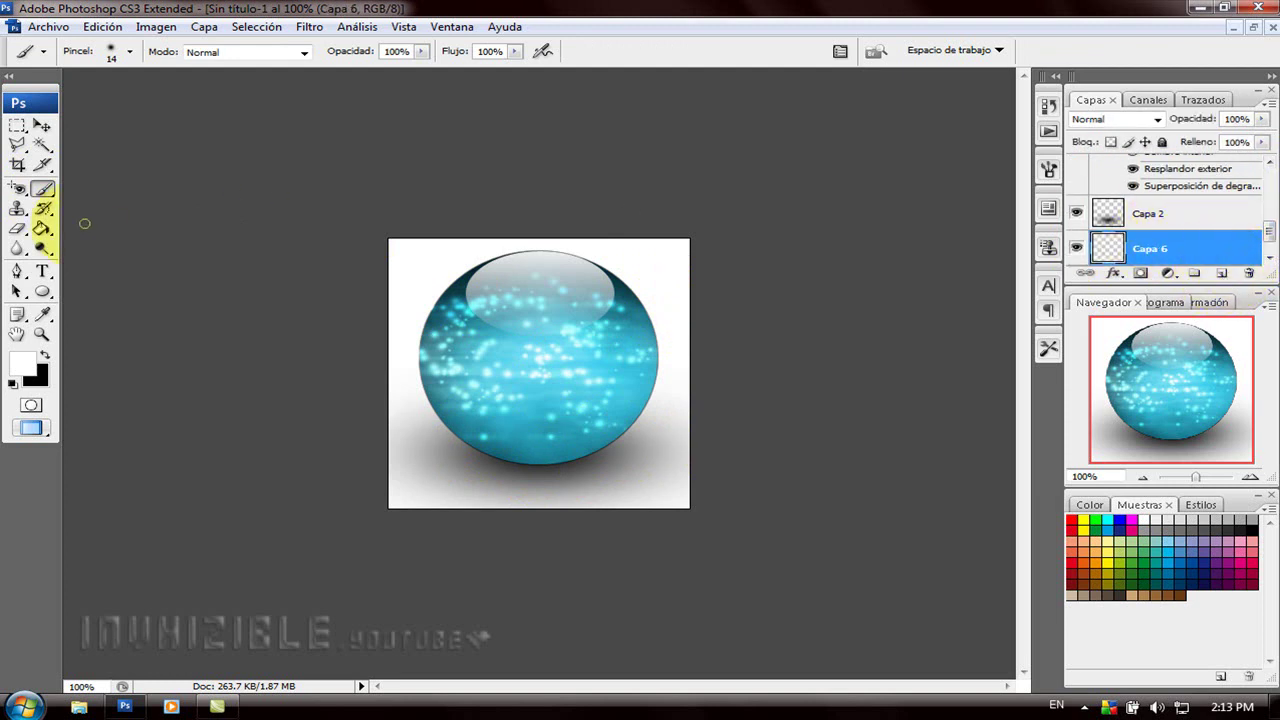
# Set the brush to a hard round tip at 257 px
pyautogui.click(129, 51)
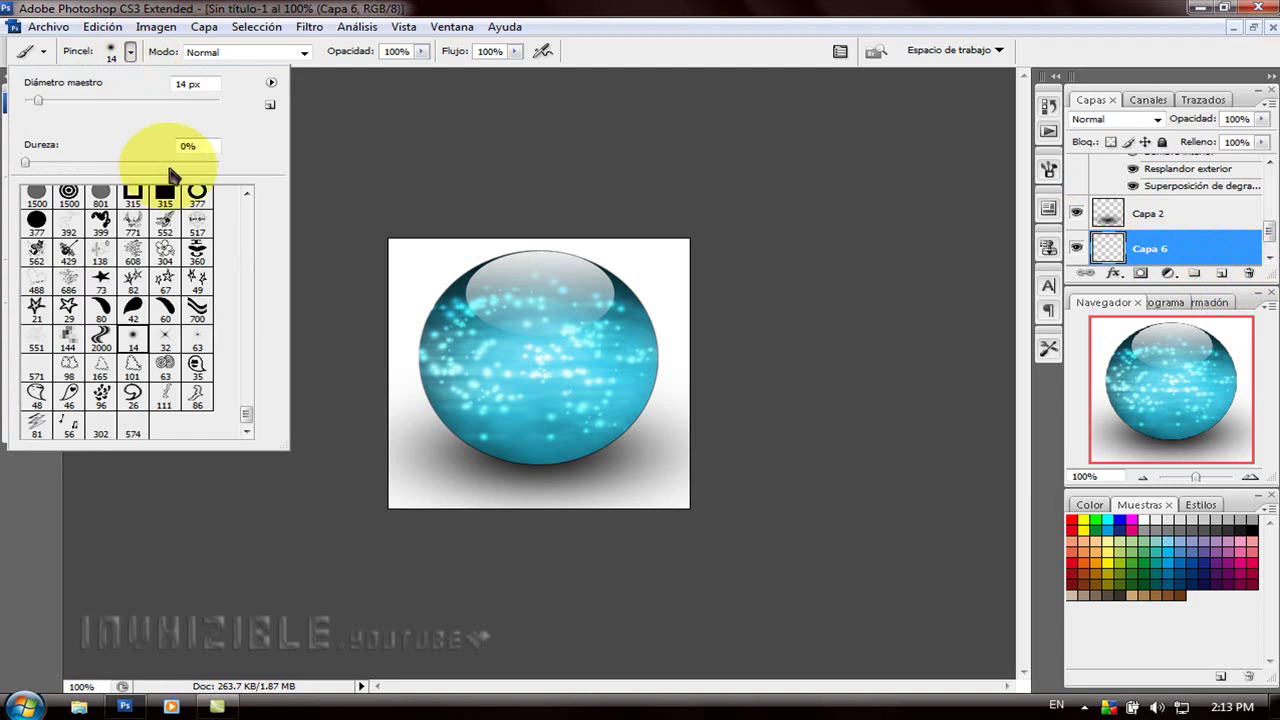
pyautogui.moveTo(251, 414); pyautogui.dragTo(251, 190)
pyautogui.click(199, 196)
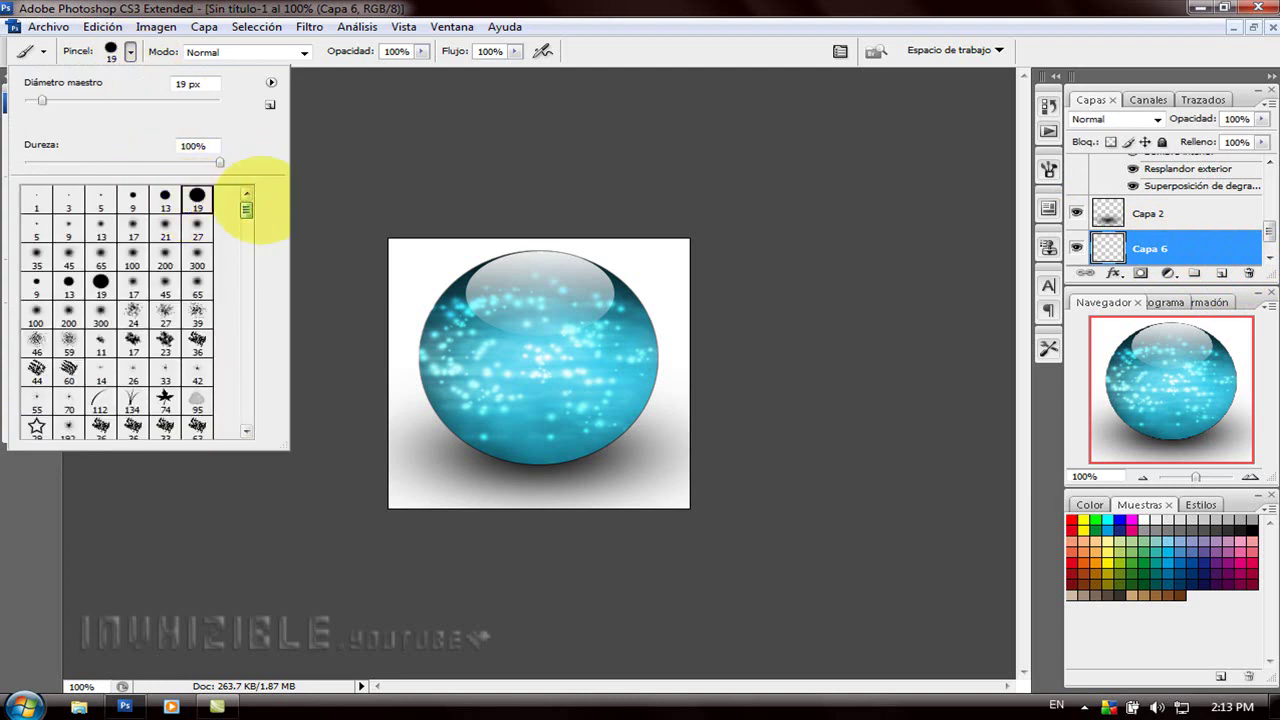
pyautogui.moveTo(93, 100); pyautogui.dragTo(172, 101)
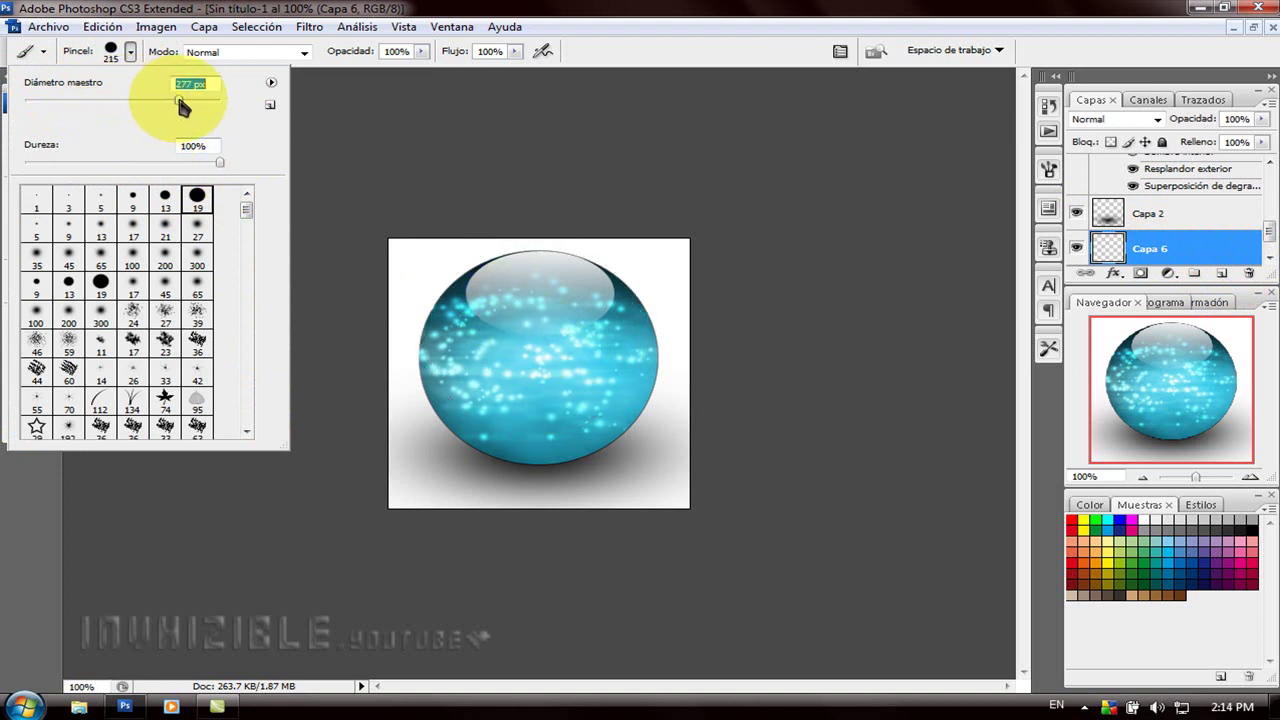
pyautogui.press('Return')
pyautogui.click(537, 357)
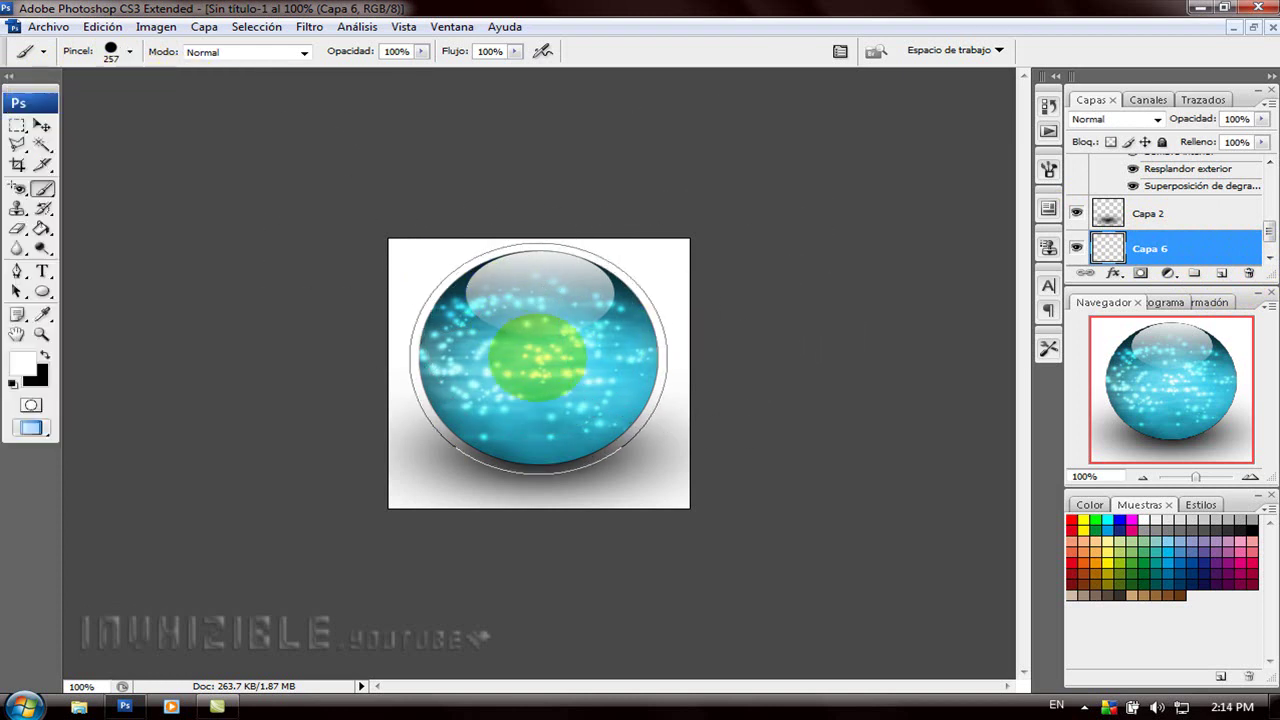
# Paint a large black disc behind the sphere on the new layer
pyautogui.hotkey('ctrl', 'z')
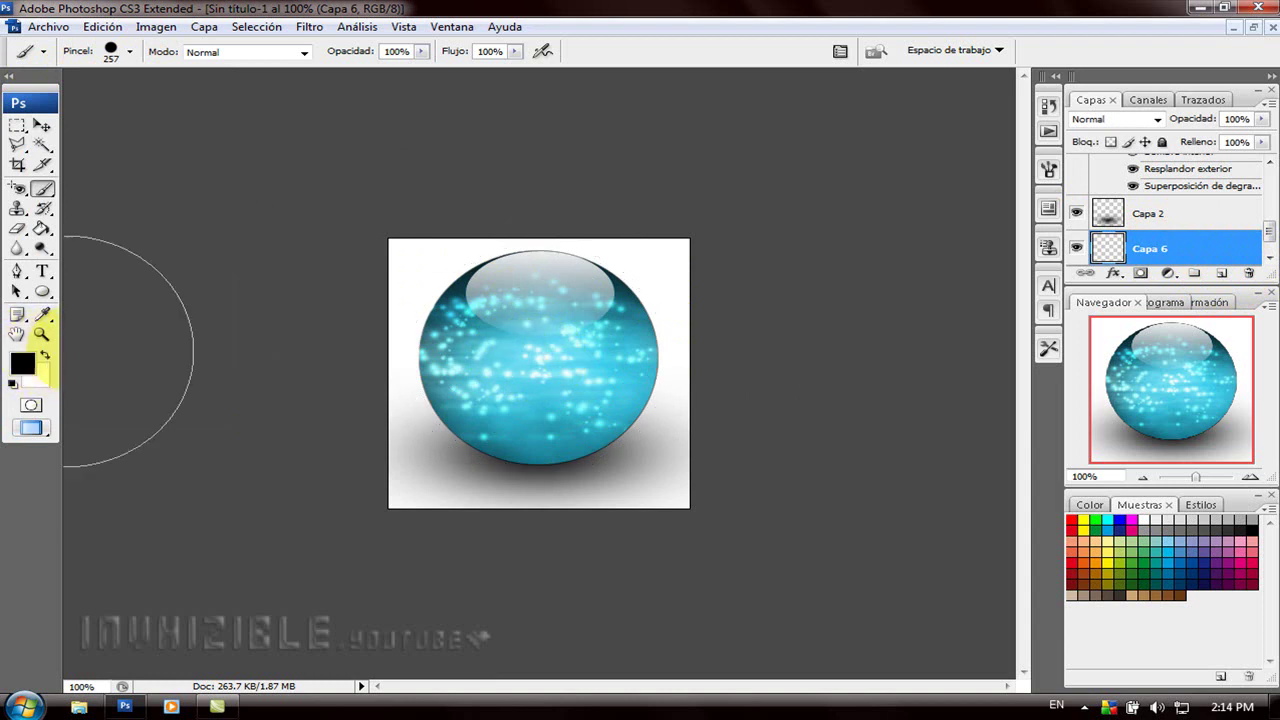
pyautogui.click(540, 357)
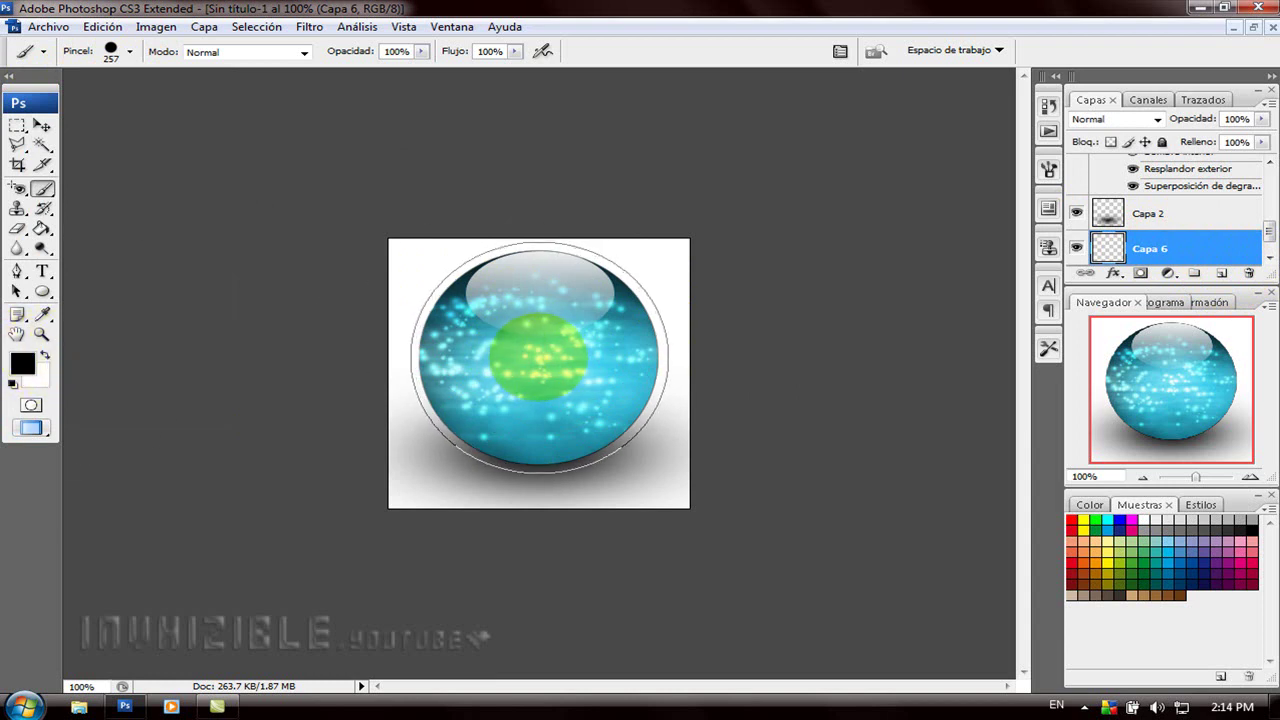
pyautogui.click(540, 357)
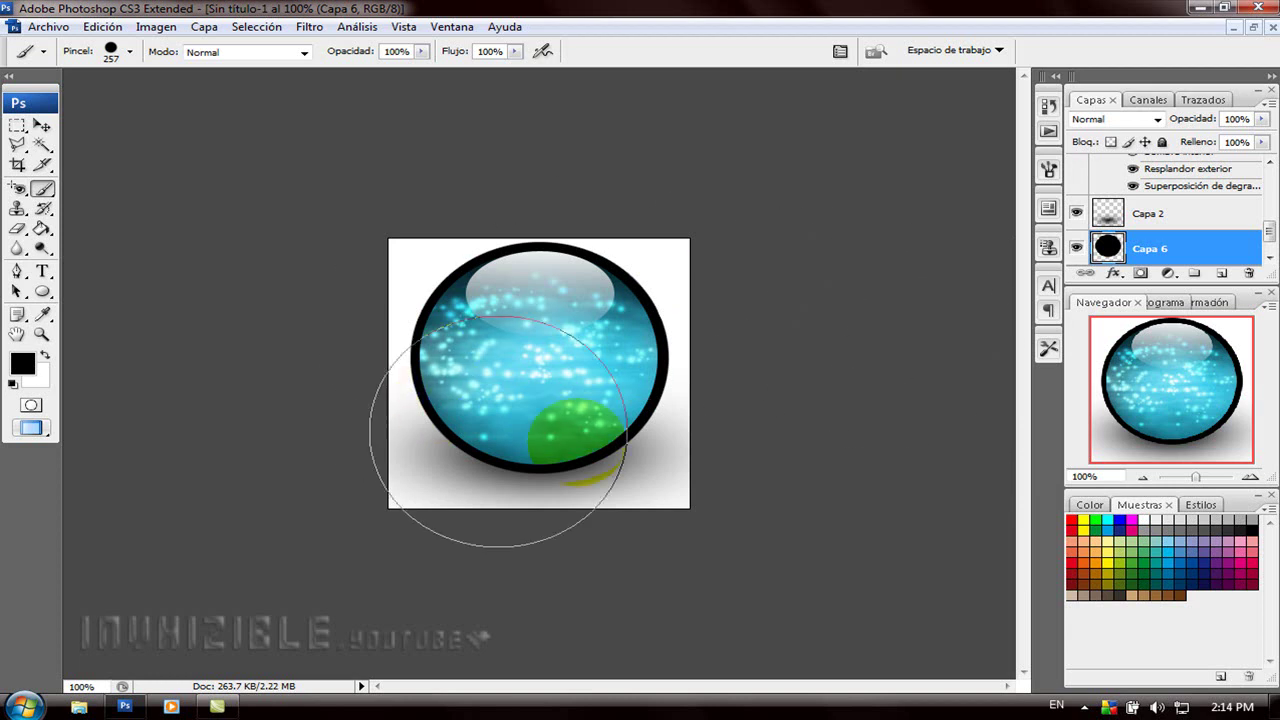
pyautogui.rightClick(1210, 248)
# Enable Bisel y relieve on Capa 6 with Cincel blando technique and size 250 px
pyautogui.press('Escape')
pyautogui.rightClick(1196, 247)
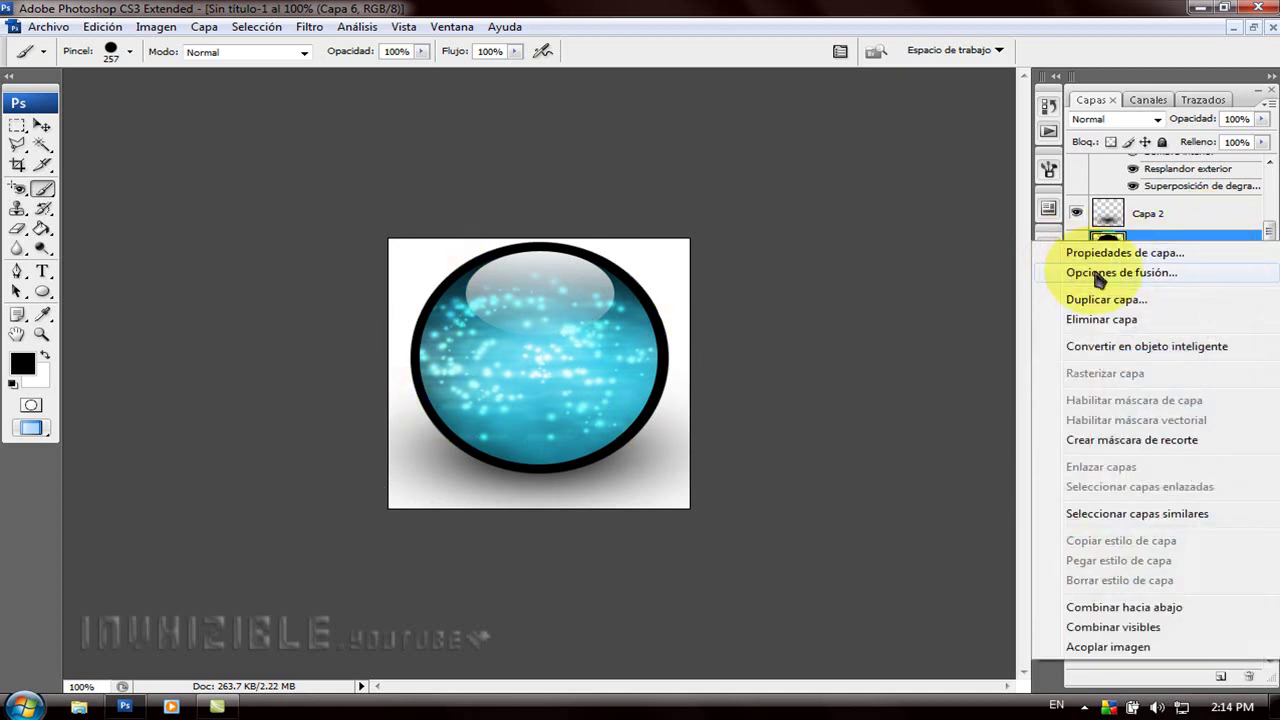
pyautogui.click(1119, 277)
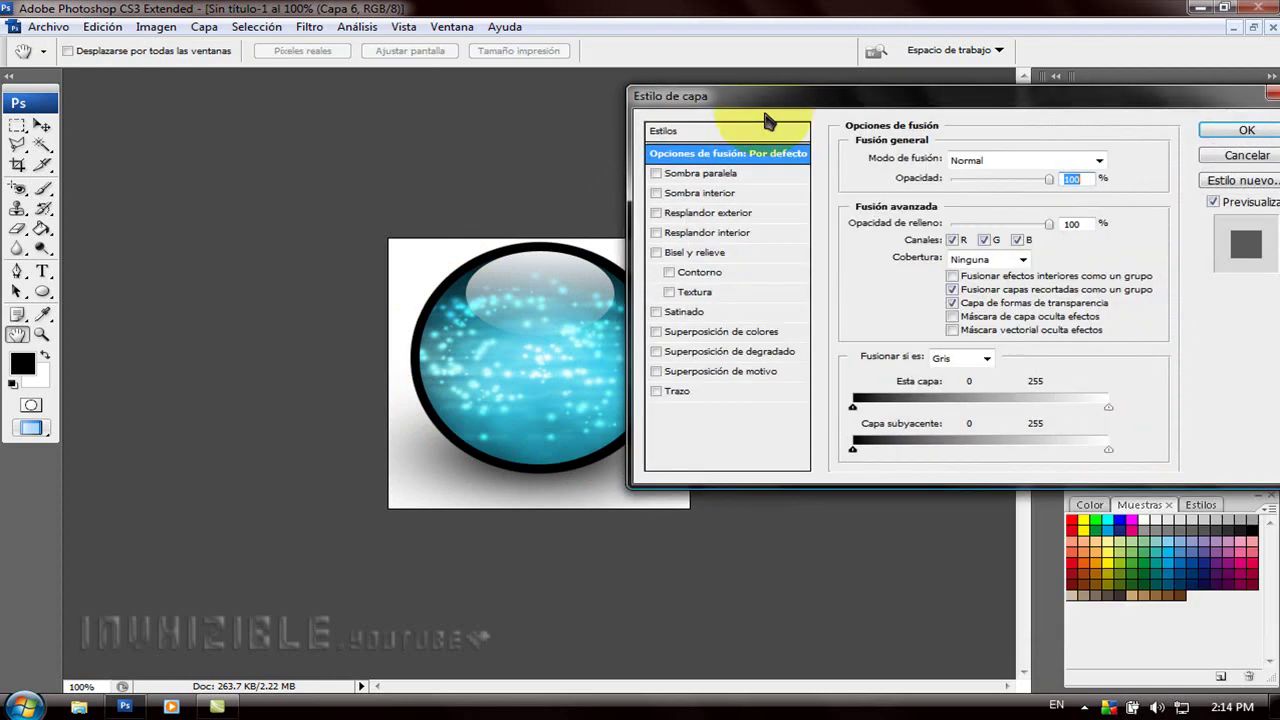
pyautogui.click(760, 252)
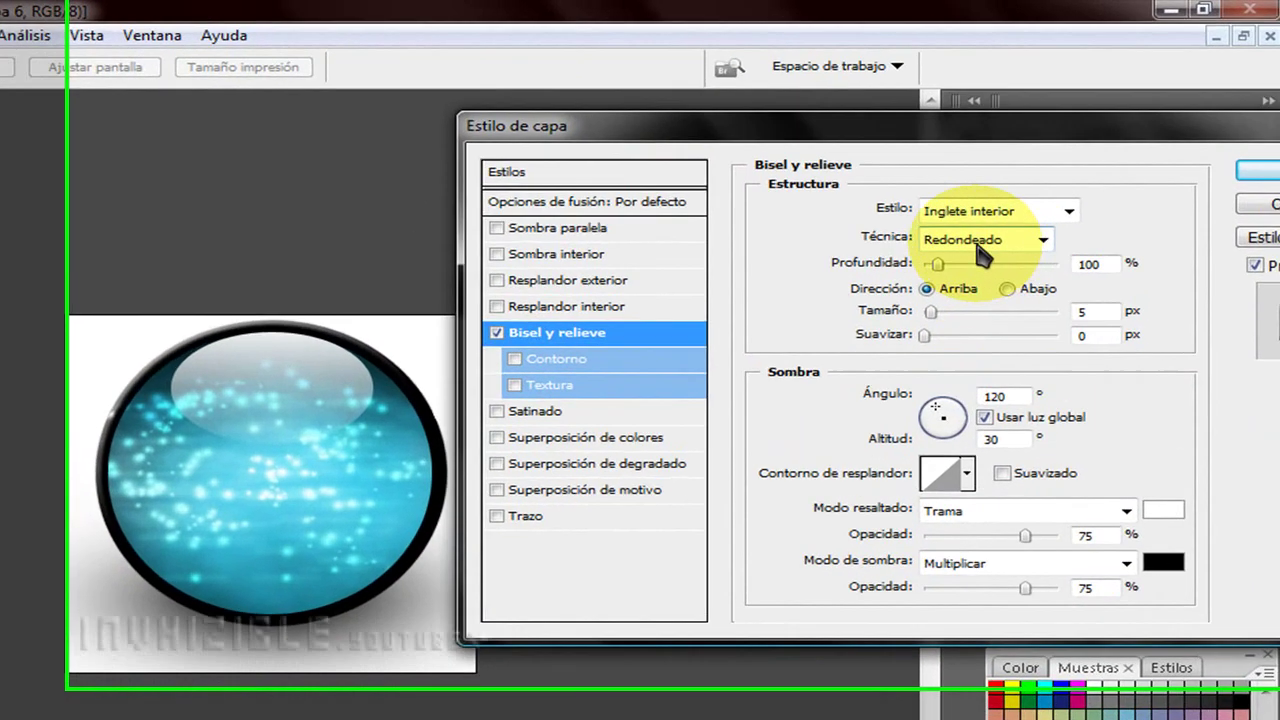
pyautogui.click(1030, 252)
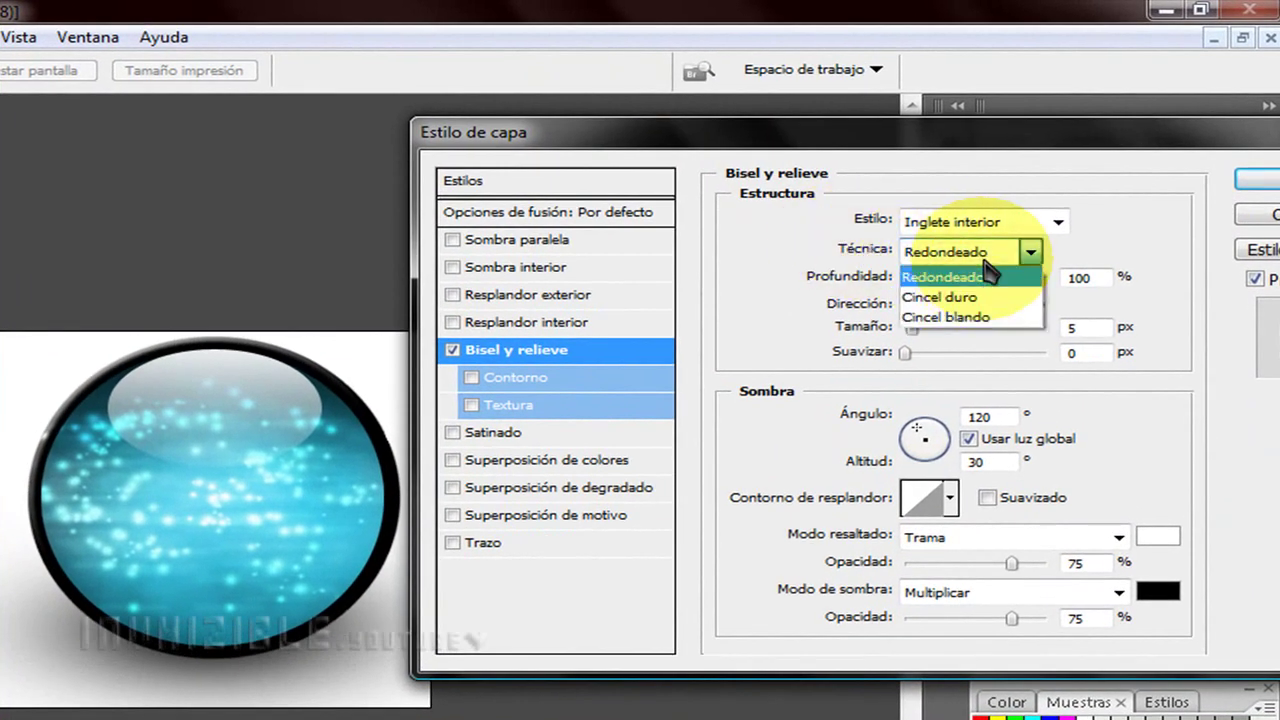
pyautogui.click(970, 318)
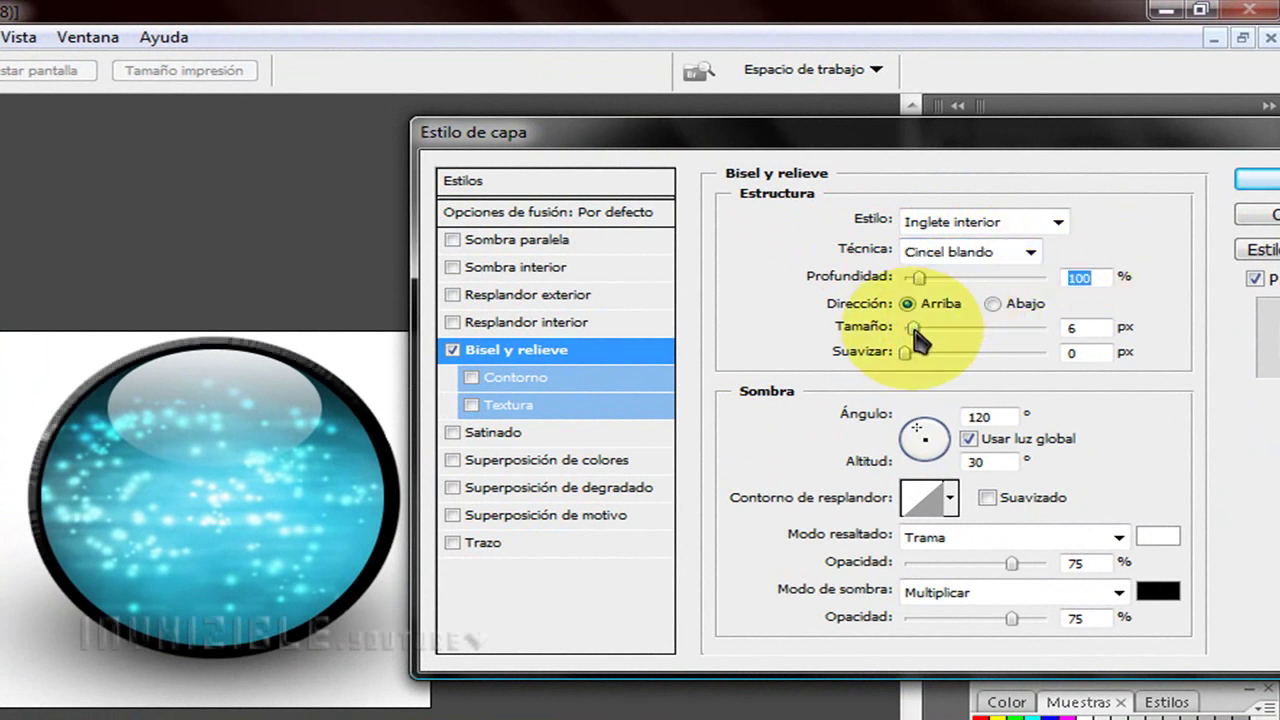
pyautogui.moveTo(912, 330); pyautogui.dragTo(1133, 337)
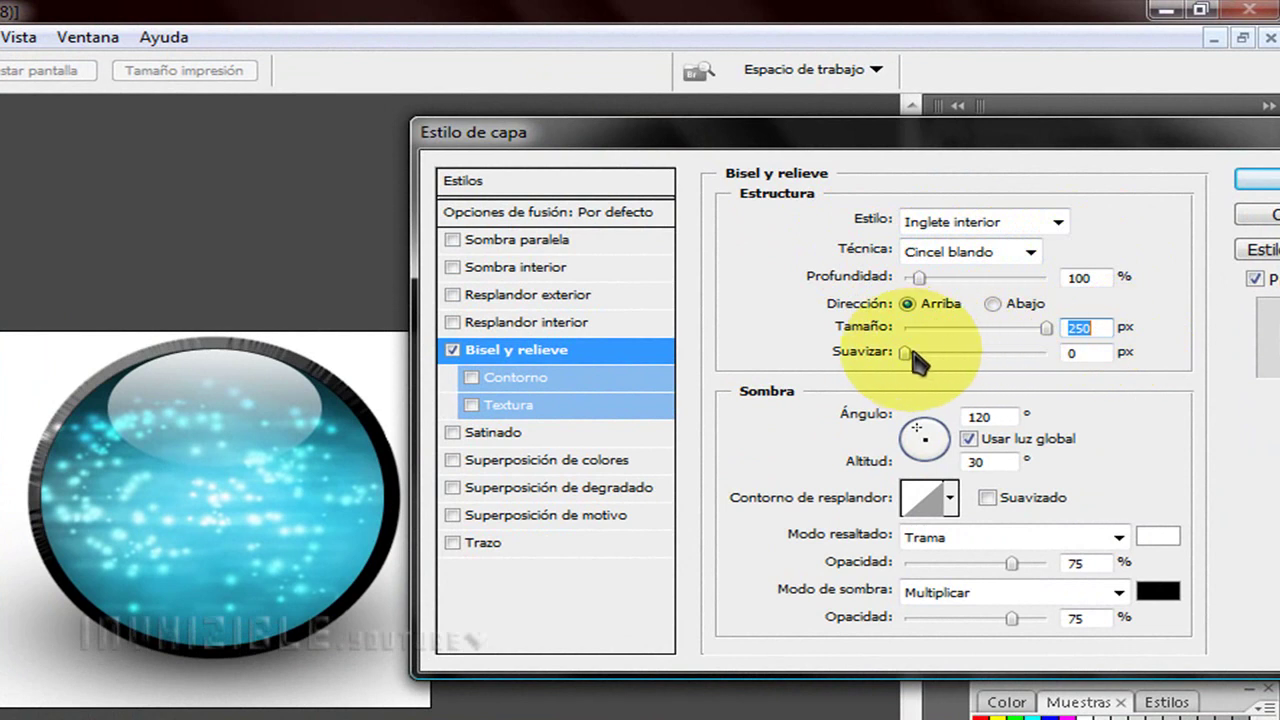
# Set the bevel depth to 144% and add a contour with 15% range
pyautogui.moveTo(919, 278)
pyautogui.mouseDown()
pyautogui.moveTo(936, 278)
pyautogui.moveTo(926, 290)
pyautogui.mouseUp()
pyautogui.moveTo(1023, 129); pyautogui.dragTo(953, 123)
pyautogui.click(420, 368)
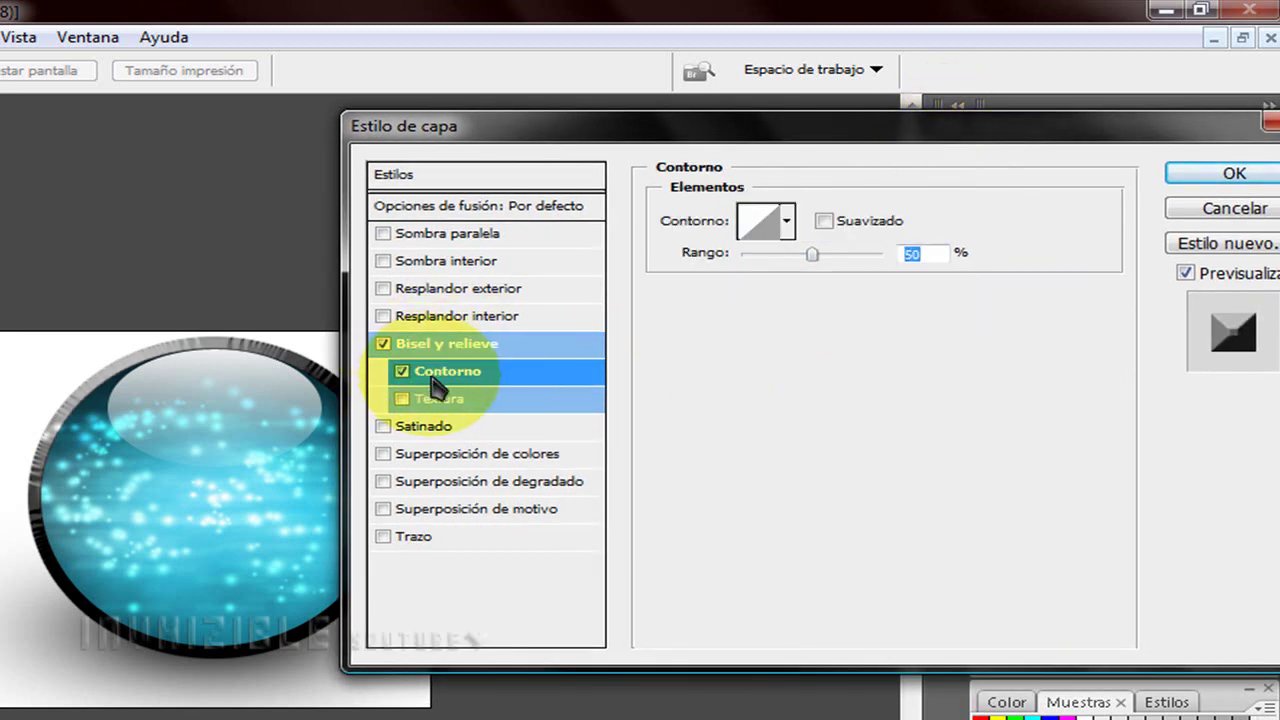
pyautogui.moveTo(808, 256)
pyautogui.mouseDown()
pyautogui.moveTo(741, 256)
pyautogui.moveTo(764, 255)
pyautogui.mouseUp()
pyautogui.moveTo(1125, 147); pyautogui.dragTo(1112, 148)
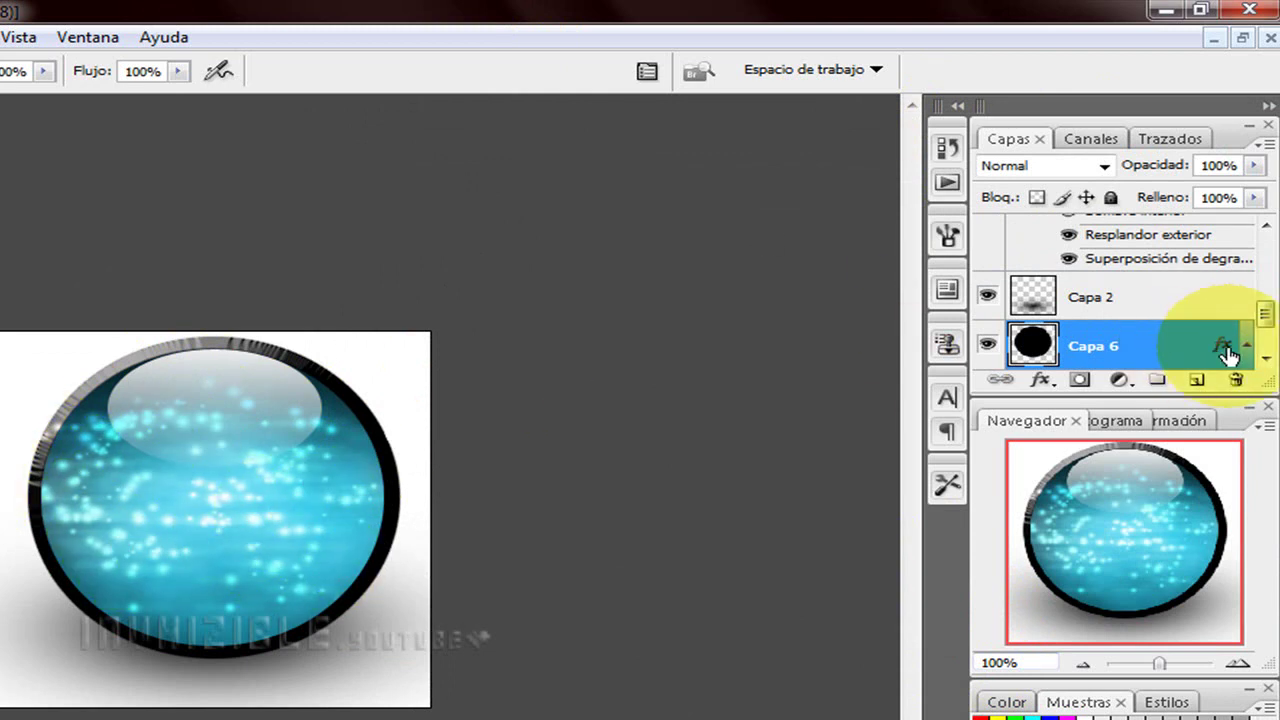
# Add the text 'invhizible' in DigifaceWide 27 pt with an outer glow above Capa 5
pyautogui.moveTo(1265, 313); pyautogui.dragTo(1262, 228)
pyautogui.click(1125, 242)
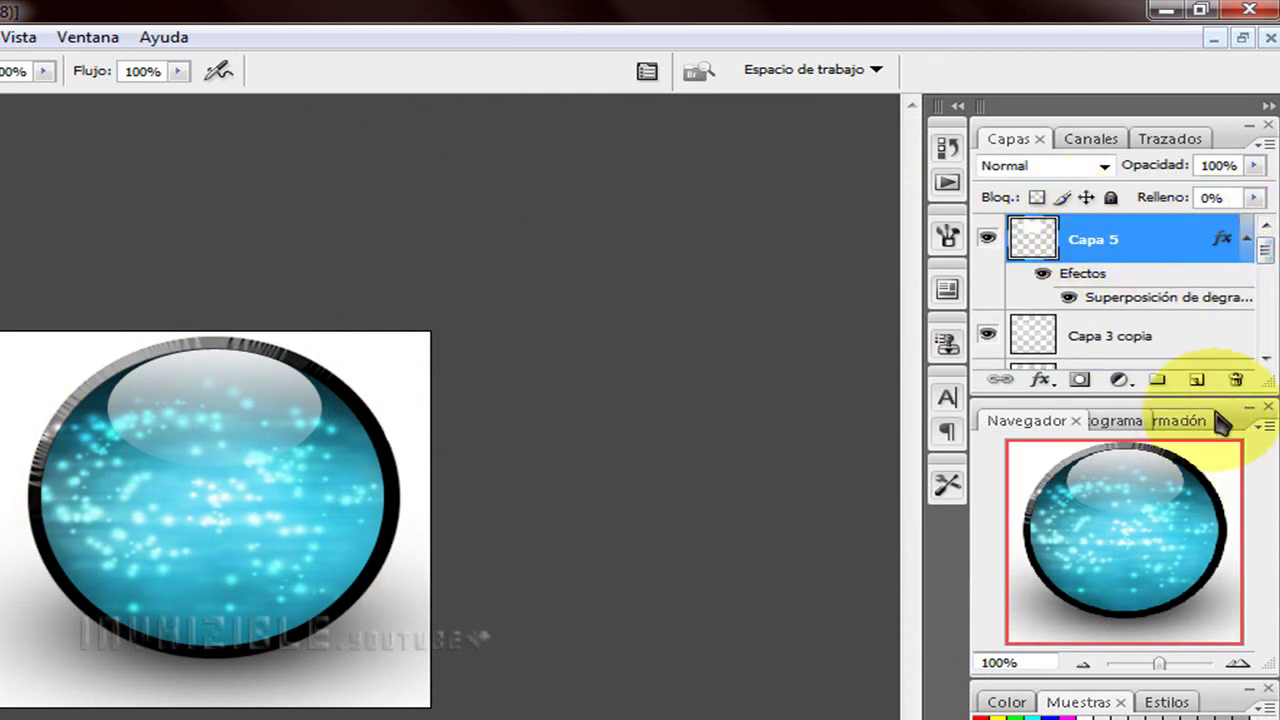
pyautogui.click(1198, 380)
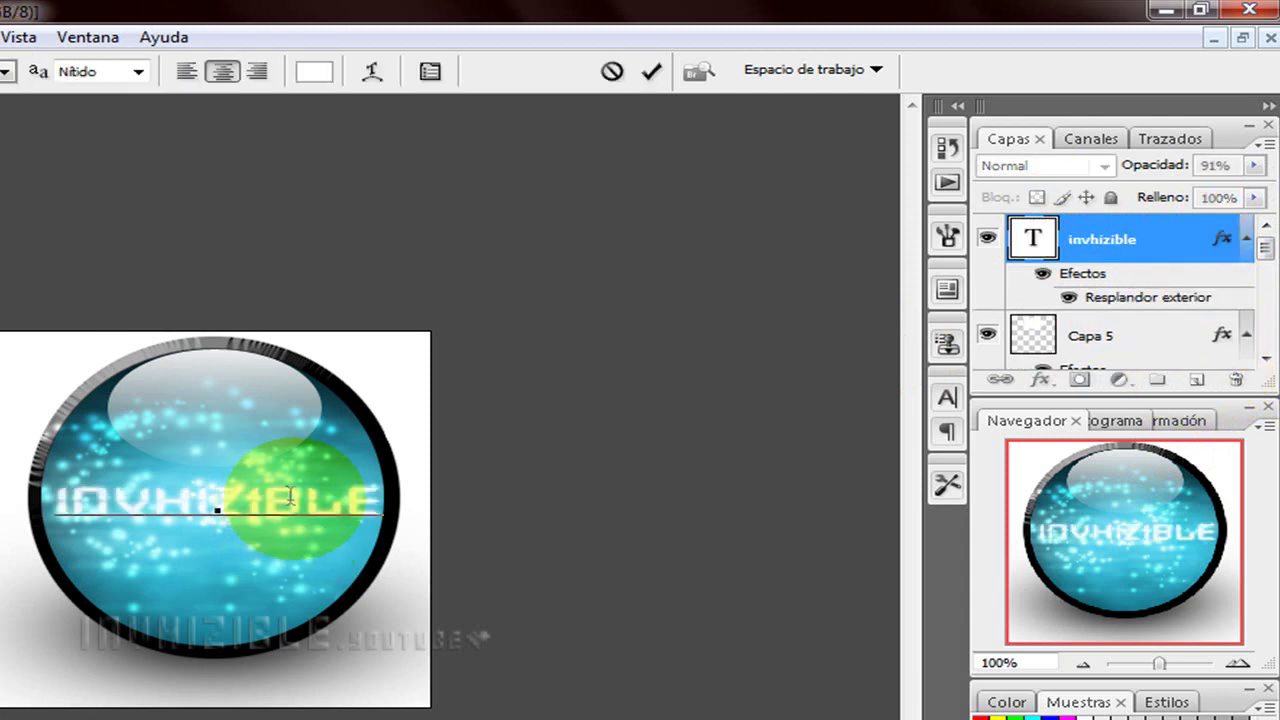
pyautogui.click(1183, 248)
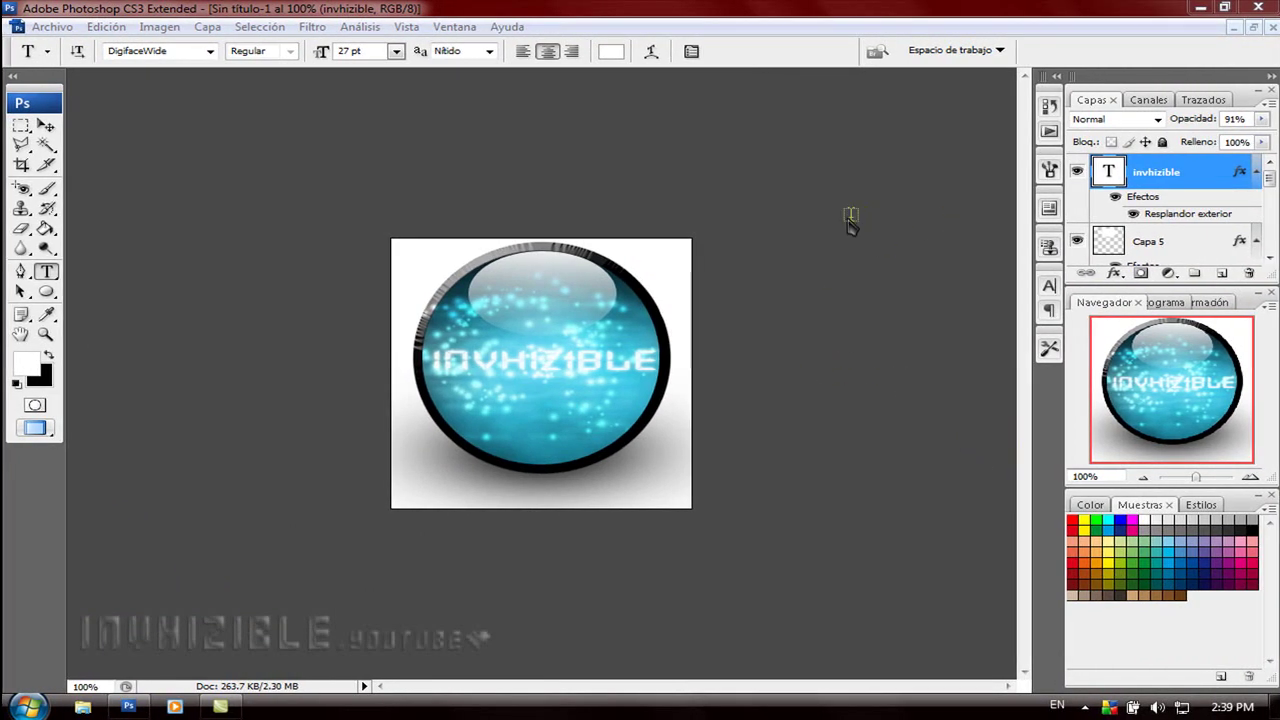
pyautogui.click(590, 328)
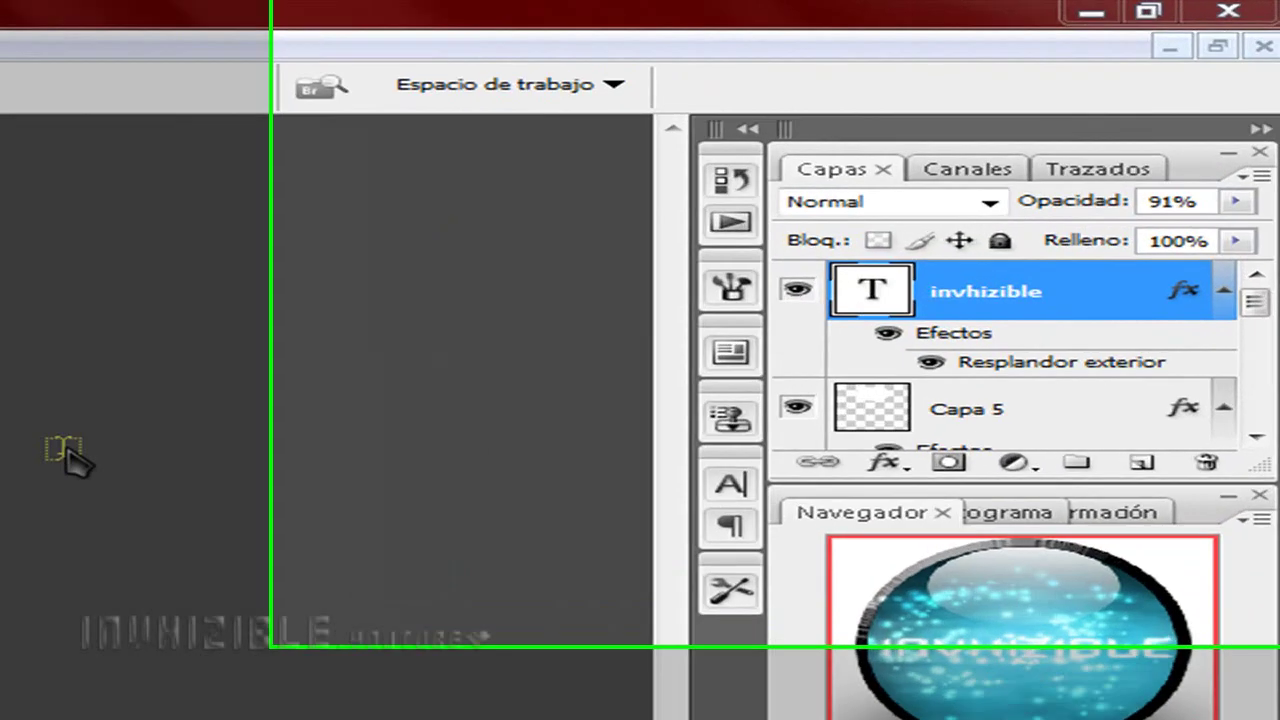
pyautogui.click(1200, 295)
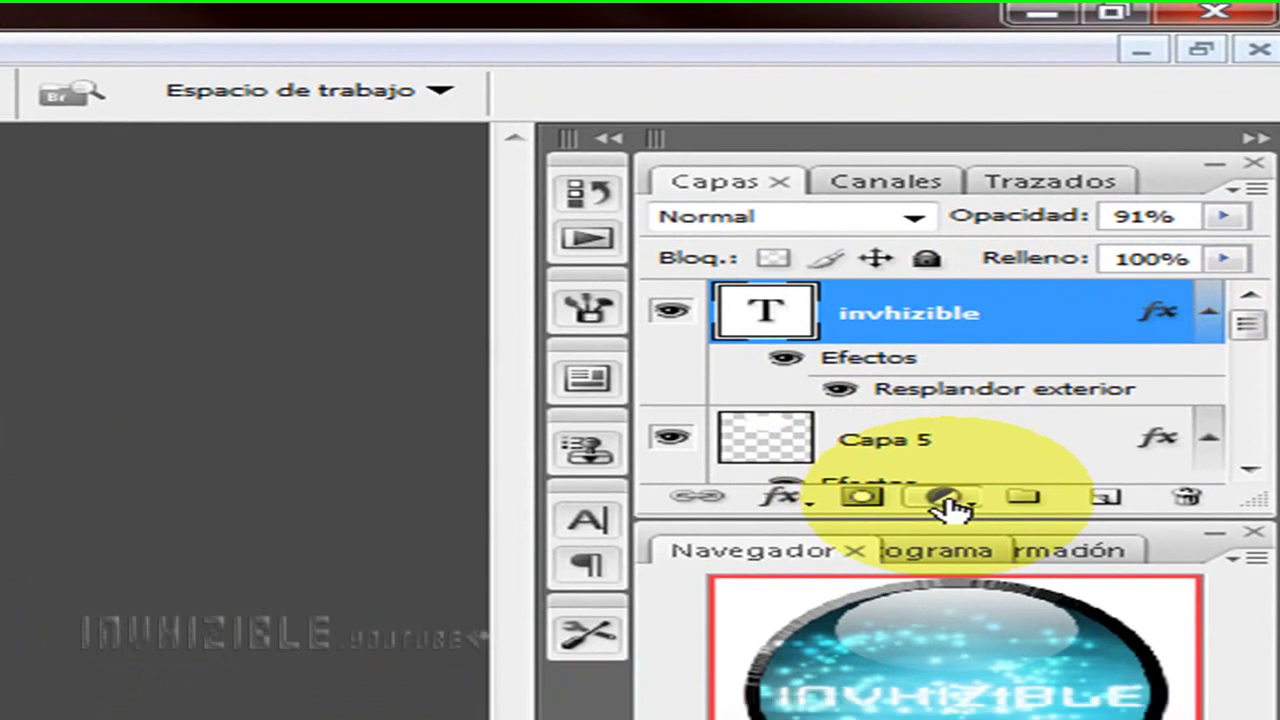
# Add a Tono/saturación adjustment layer with hue +130, then minimize Photoshop
pyautogui.click(940, 518)
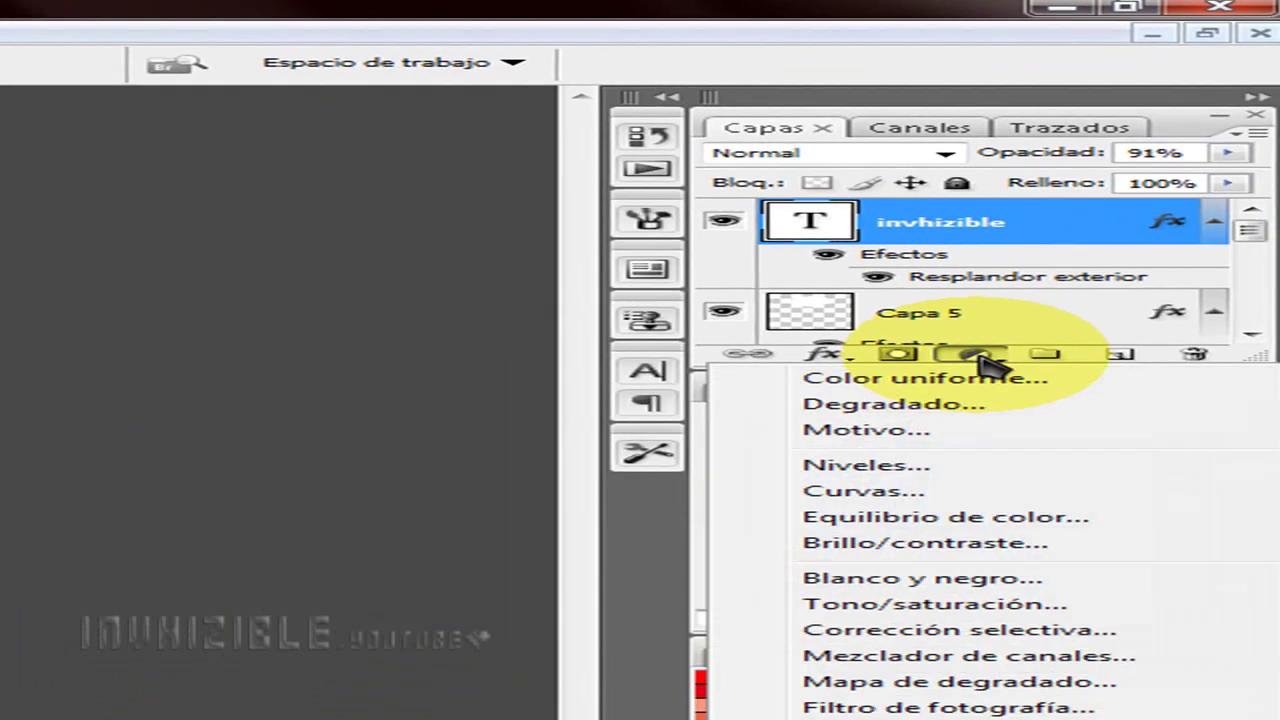
pyautogui.click(900, 604)
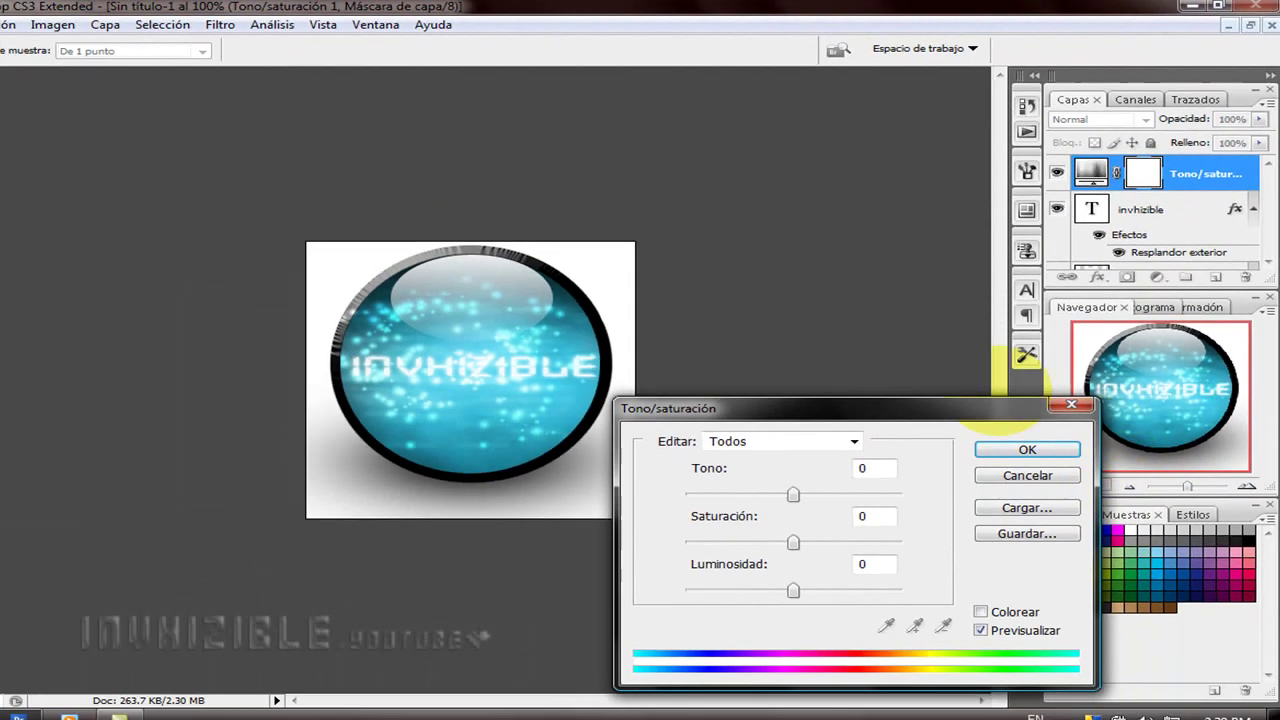
pyautogui.moveTo(818, 390); pyautogui.dragTo(930, 254)
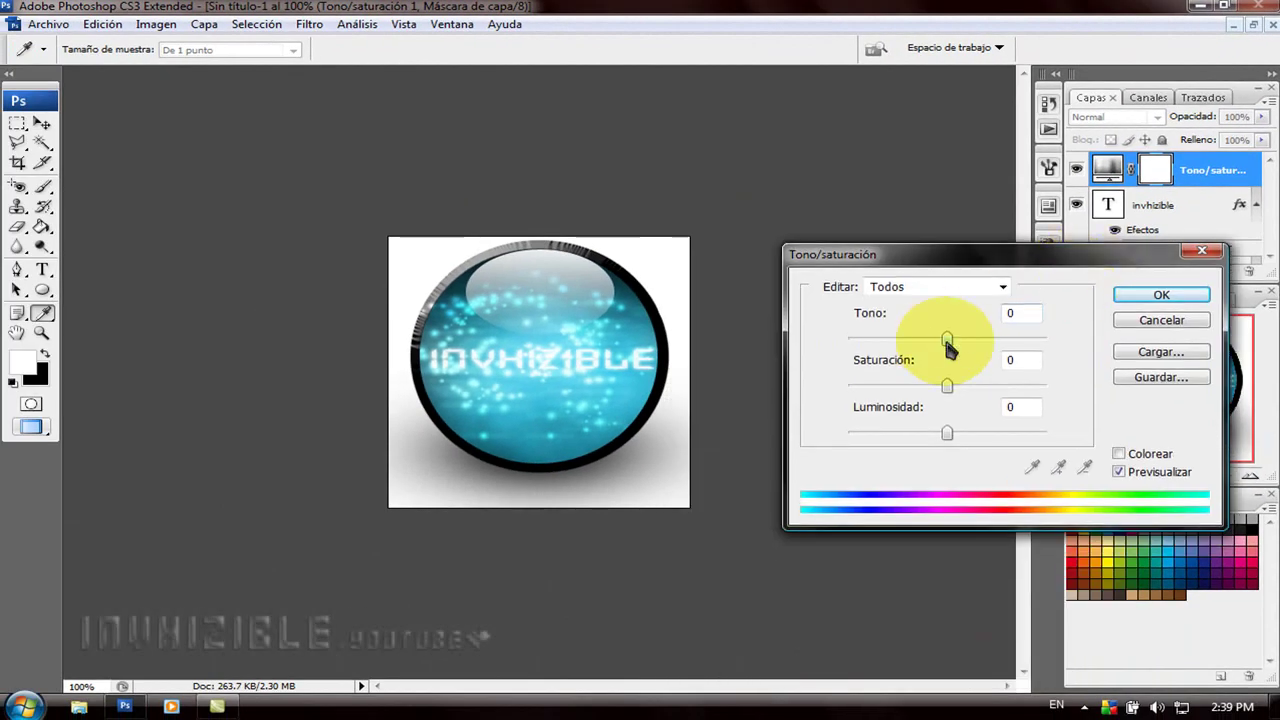
pyautogui.moveTo(946, 338); pyautogui.dragTo(1027, 348)
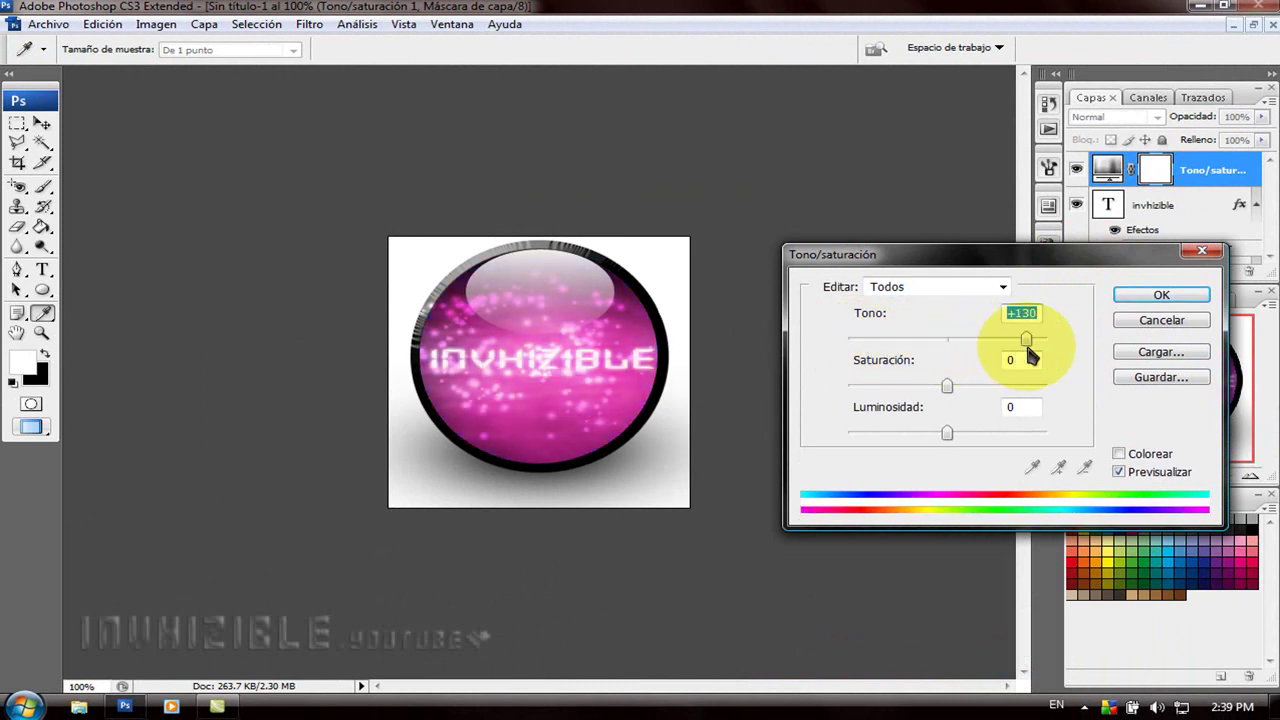
pyautogui.click(1160, 295)
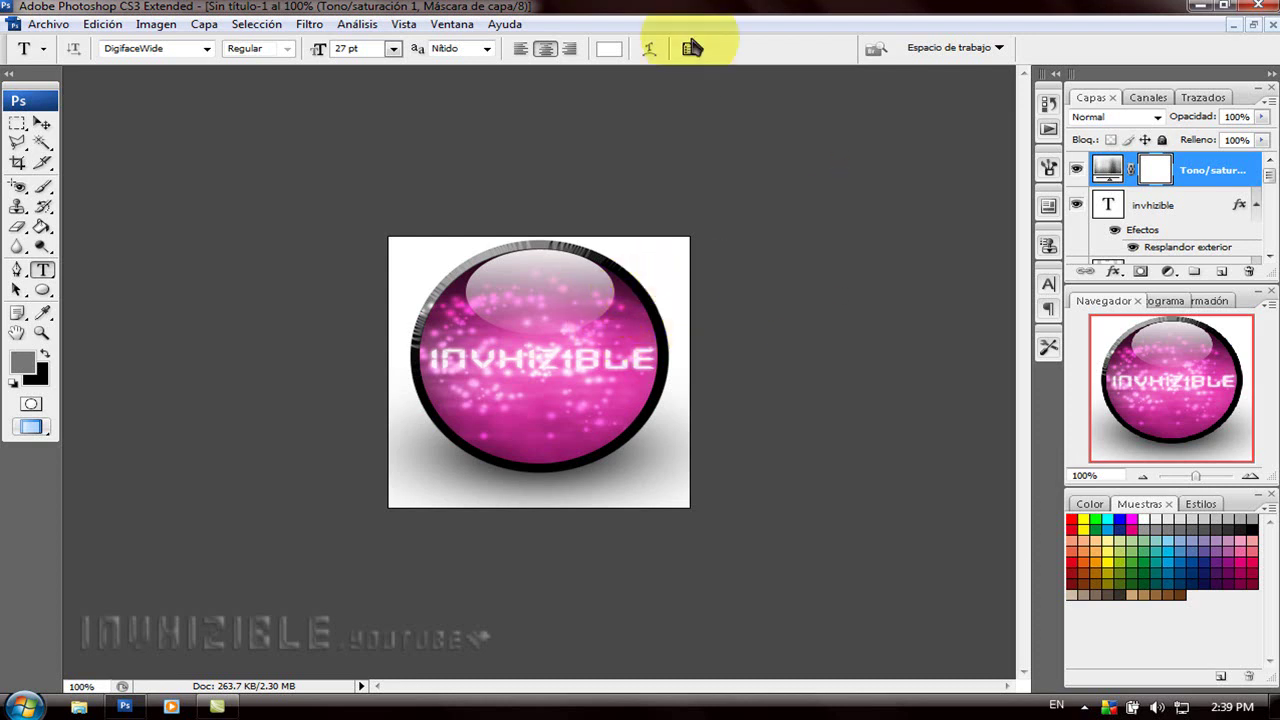
pyautogui.press('super+d')
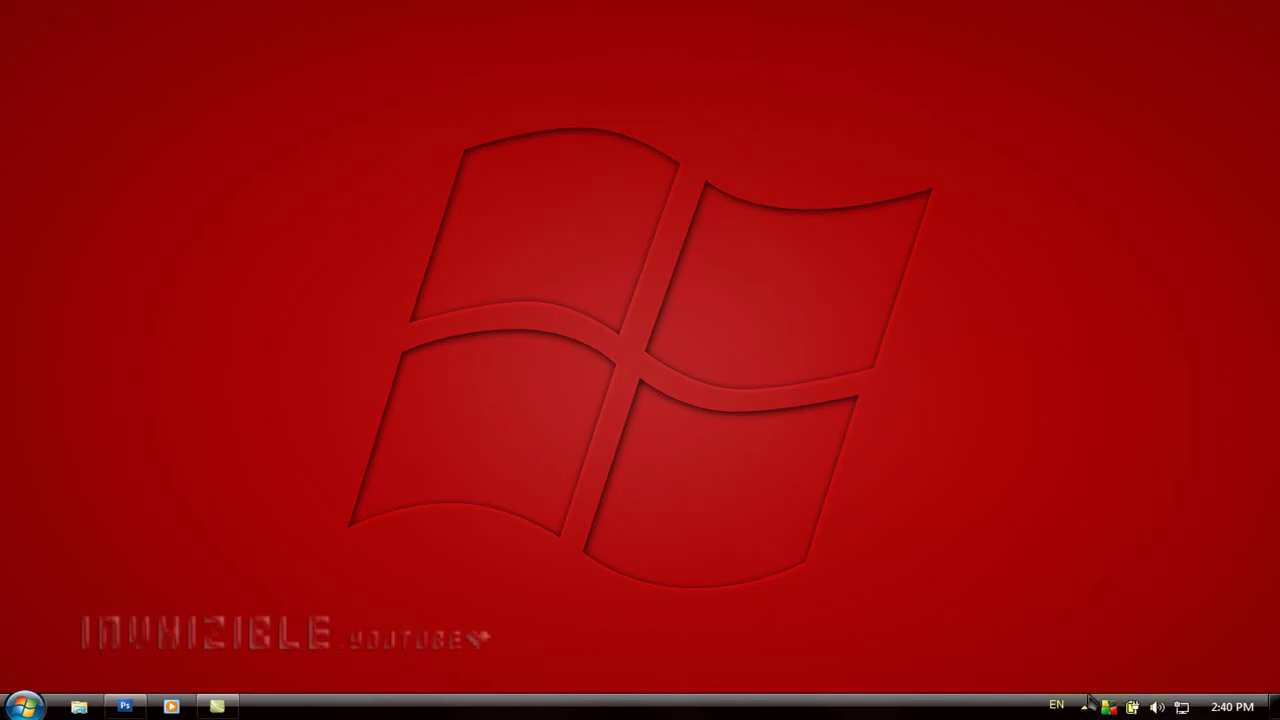